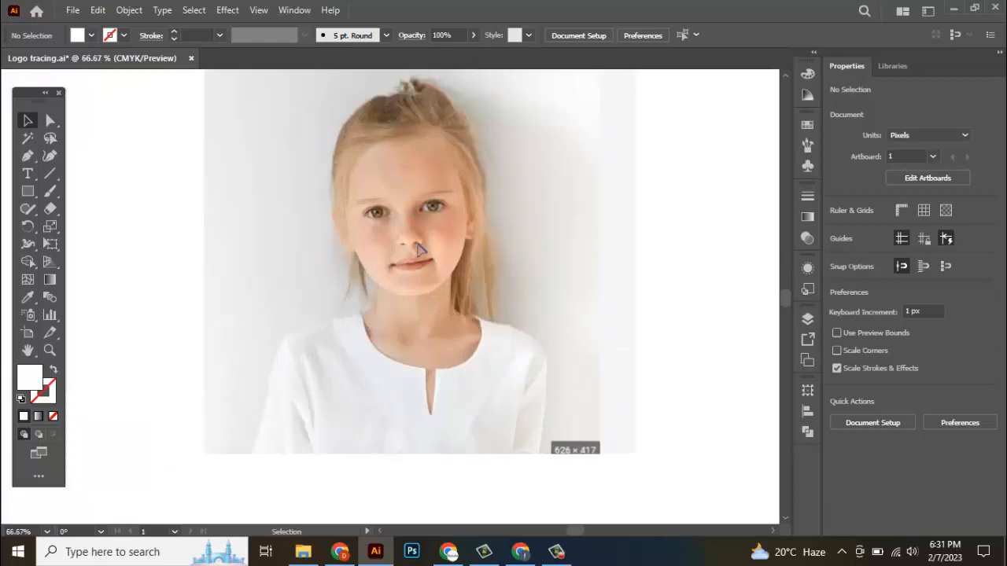
Step: Trace the outer contour of both lips as one closed Pen path, about 57 px wide and 19 px high
scroll(419, 249, up, 4)
click(27, 156)
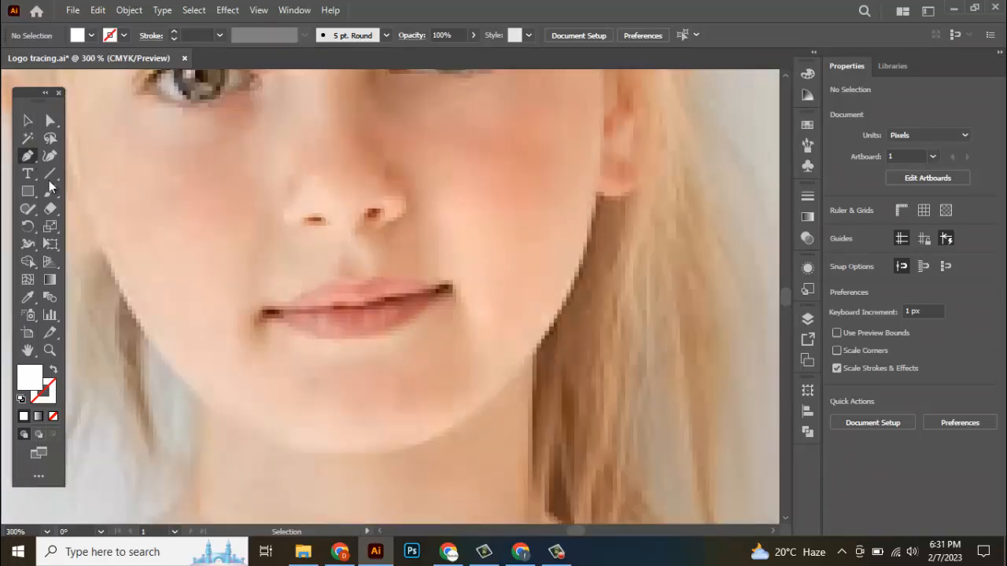
scroll(397, 314, up, 1)
drag(280, 291, 480, 278)
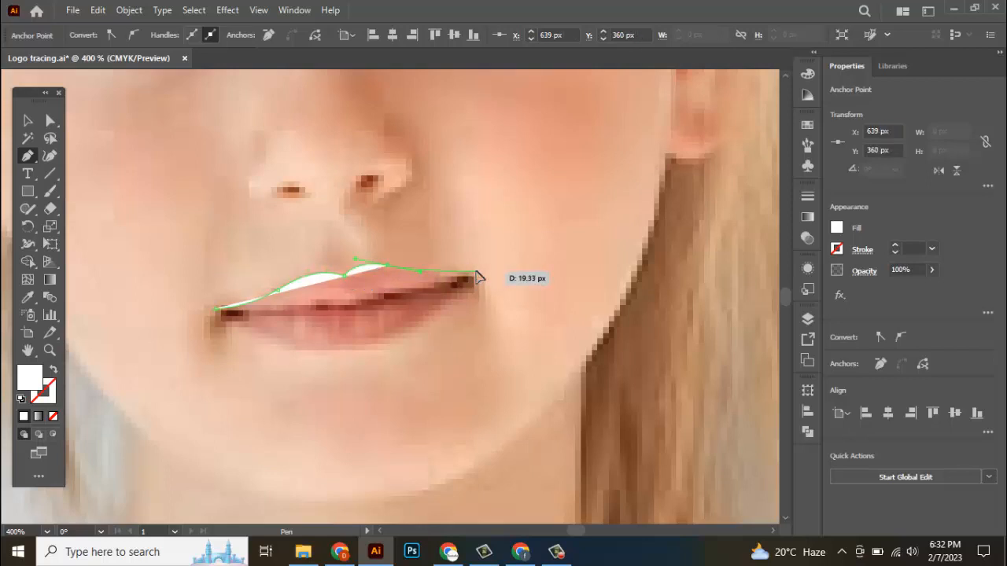
click(475, 272)
drag(362, 347, 288, 362)
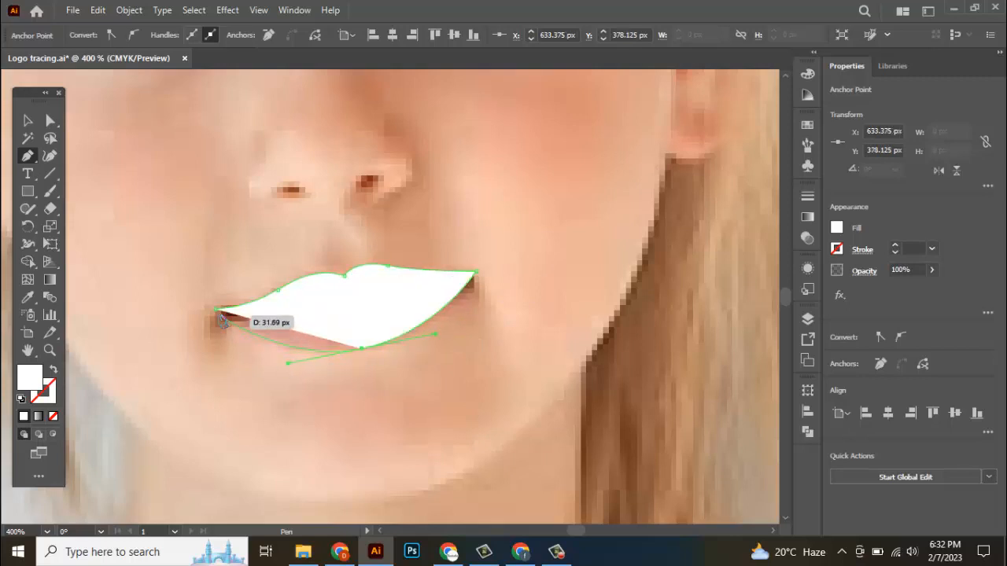
drag(215, 313, 214, 332)
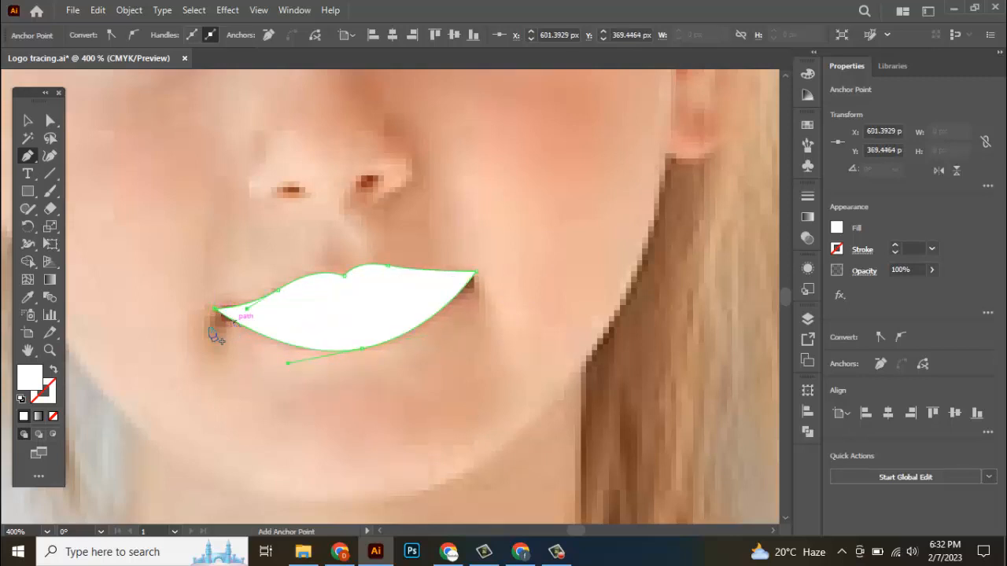
key(v)
Step: Swap the lip shape's fill and stroke so it has no fill, and set its stroke colour to black
click(52, 370)
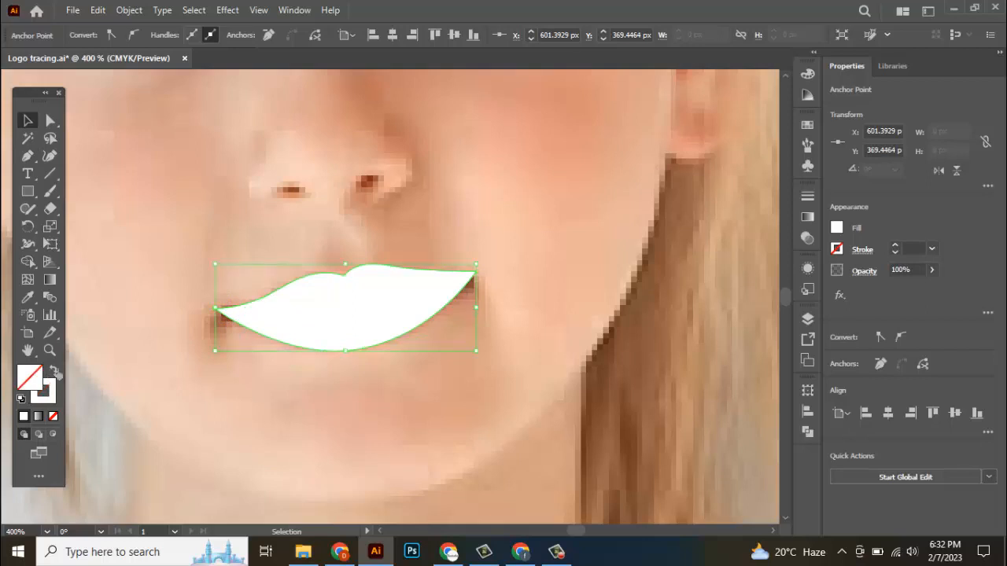
click(276, 287)
click(291, 283)
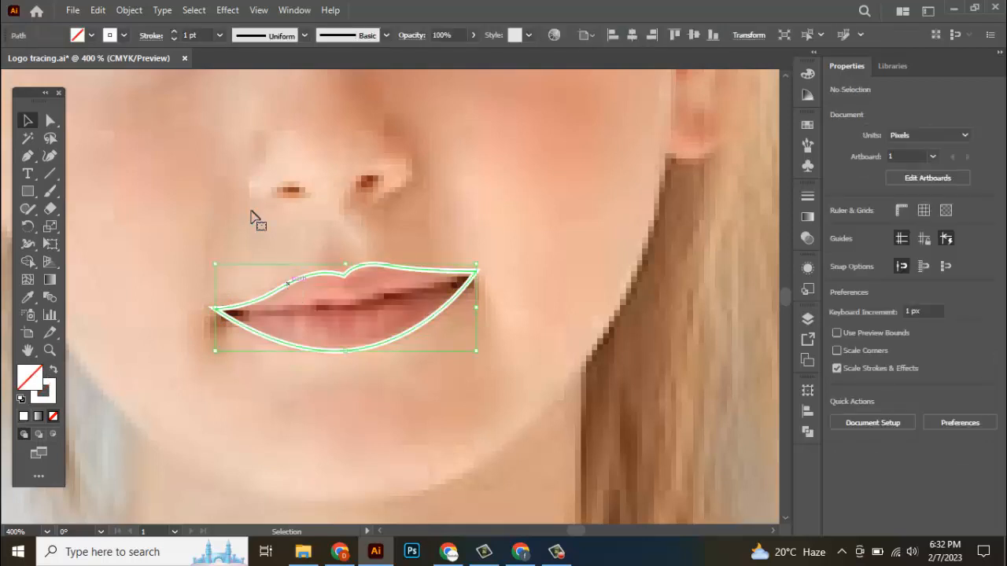
click(111, 38)
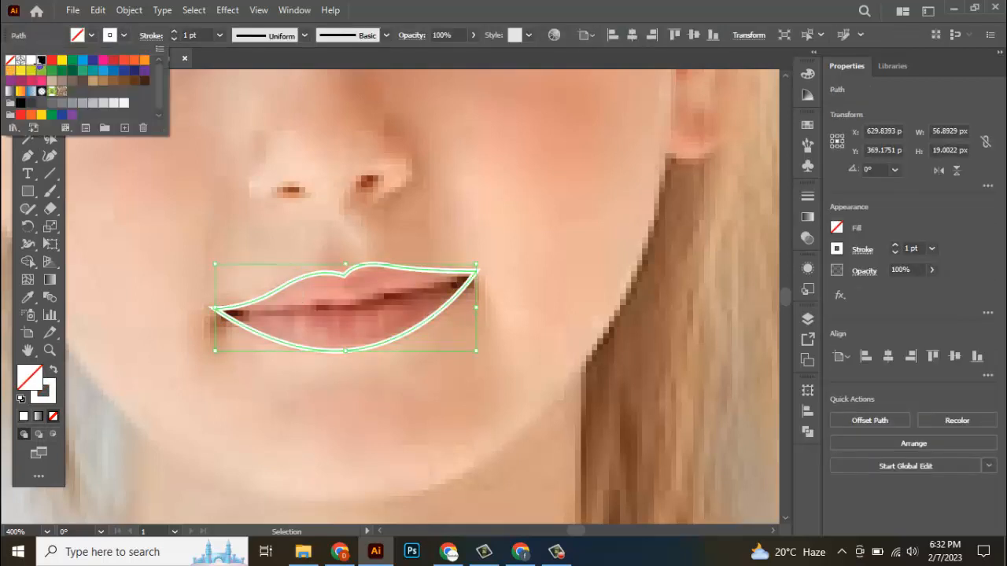
click(41, 60)
click(139, 226)
scroll(377, 275, down, 4)
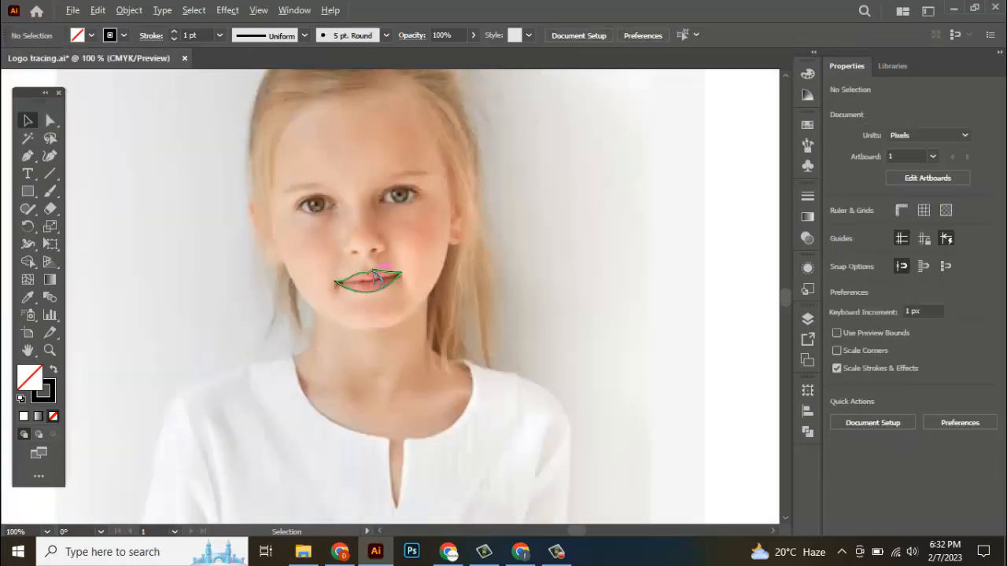
Step: Draw a curved Pen line between the two mouth corners, following the parting between the upper and lower lips
scroll(372, 275, up, 4)
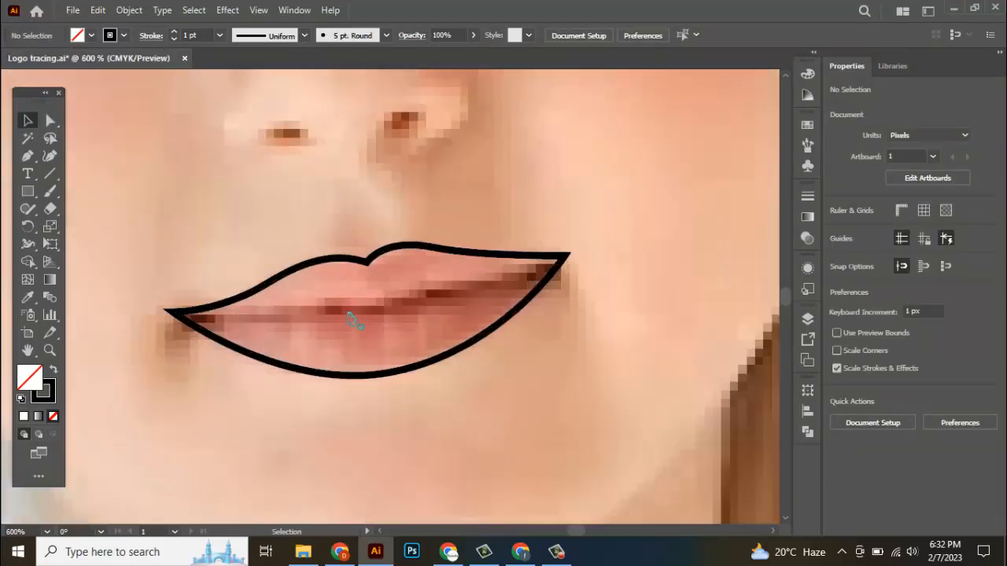
key(p)
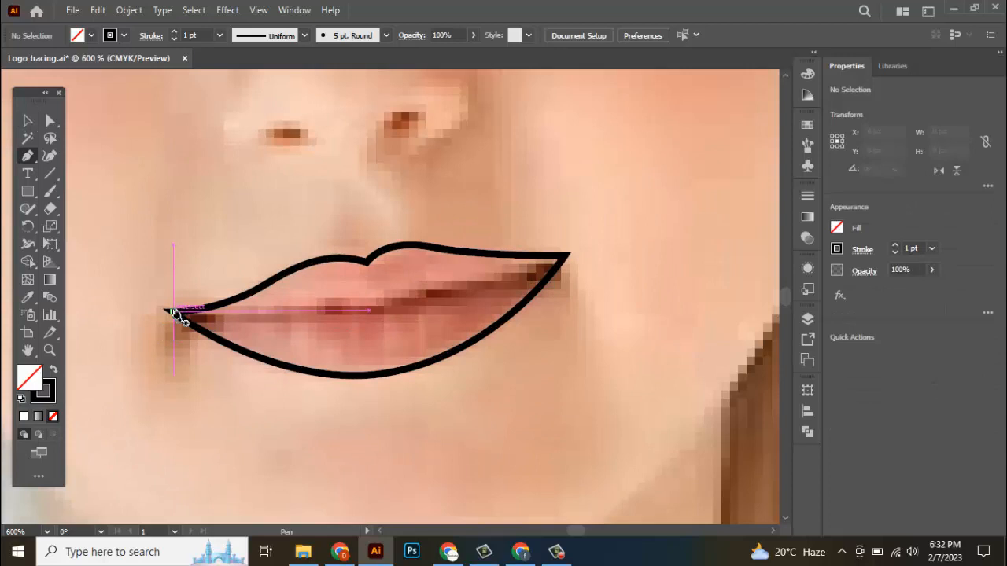
click(173, 312)
scroll(425, 295, down, 2)
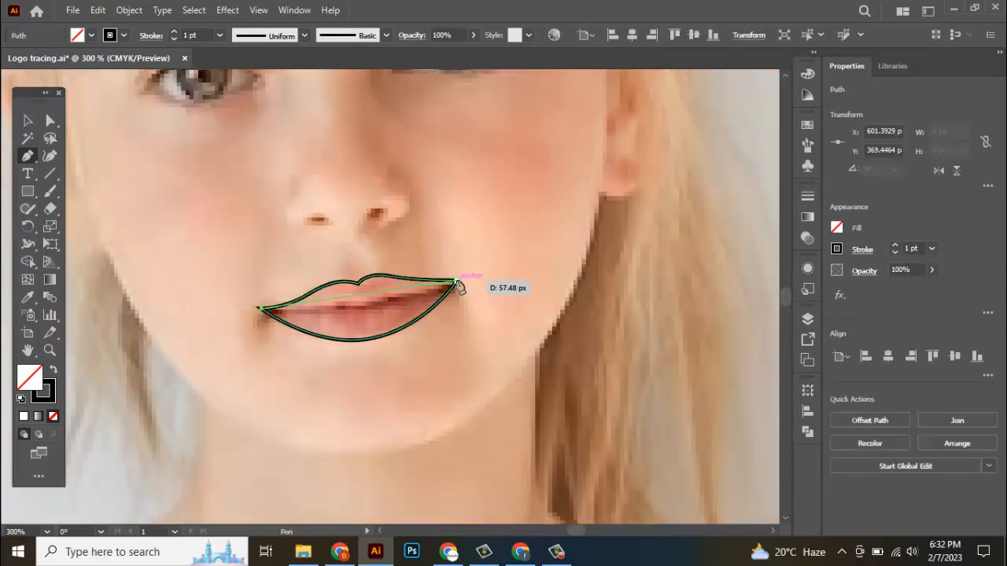
drag(457, 281, 546, 243)
key(v)
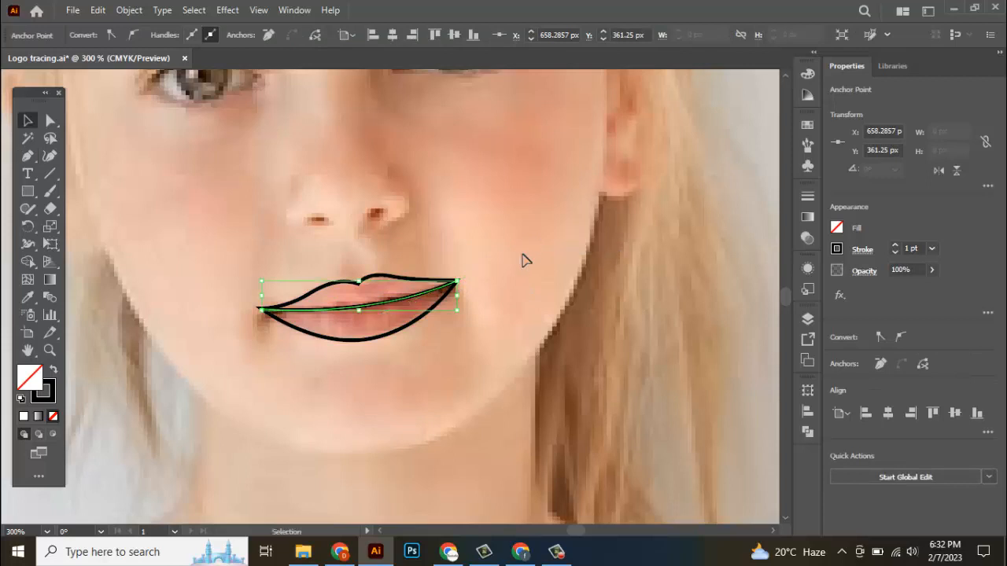
click(491, 262)
scroll(488, 275, down, 2)
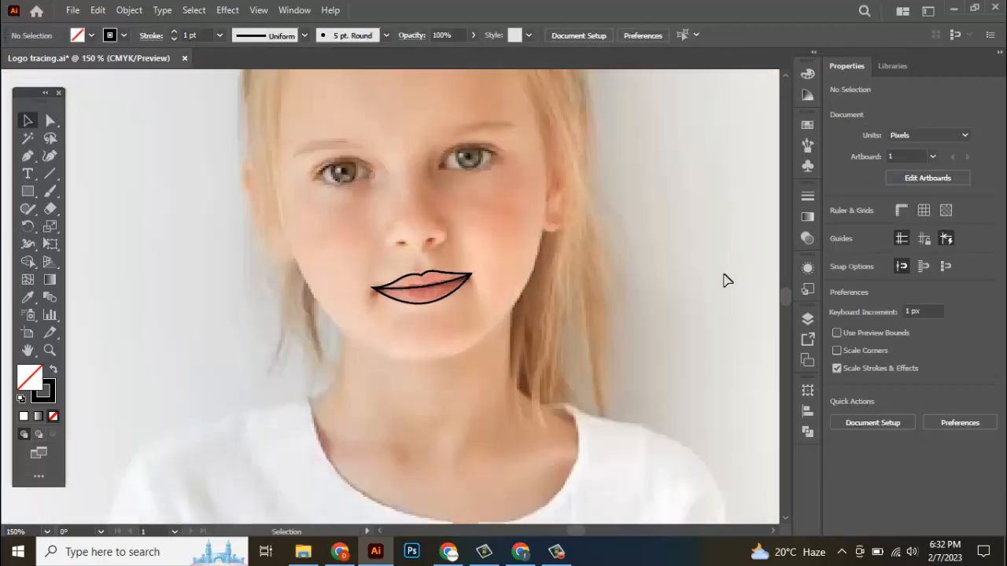
Step: Toggle the visibility of a layer beneath the lip drawing off and on to check the lip lines
click(808, 323)
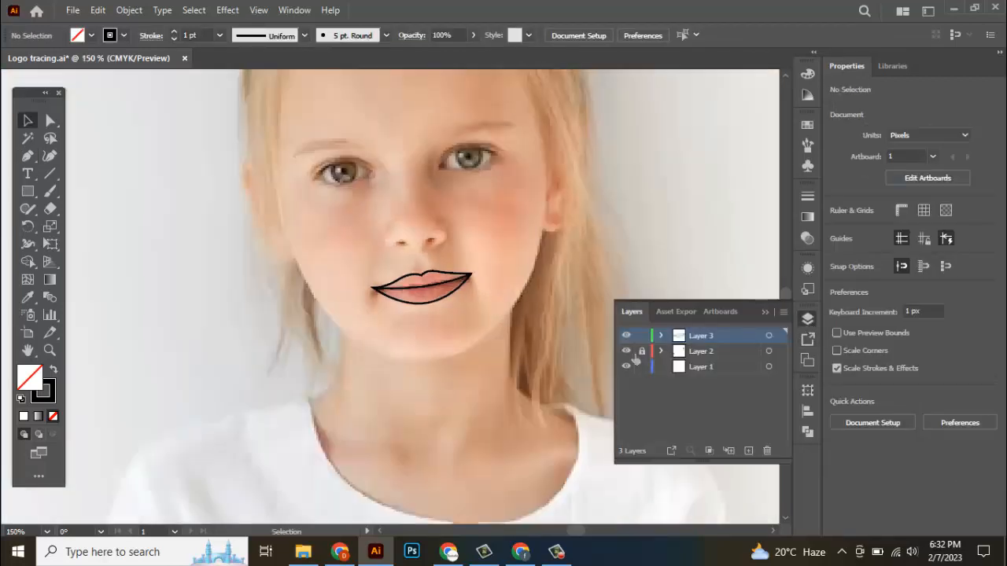
click(626, 366)
click(626, 365)
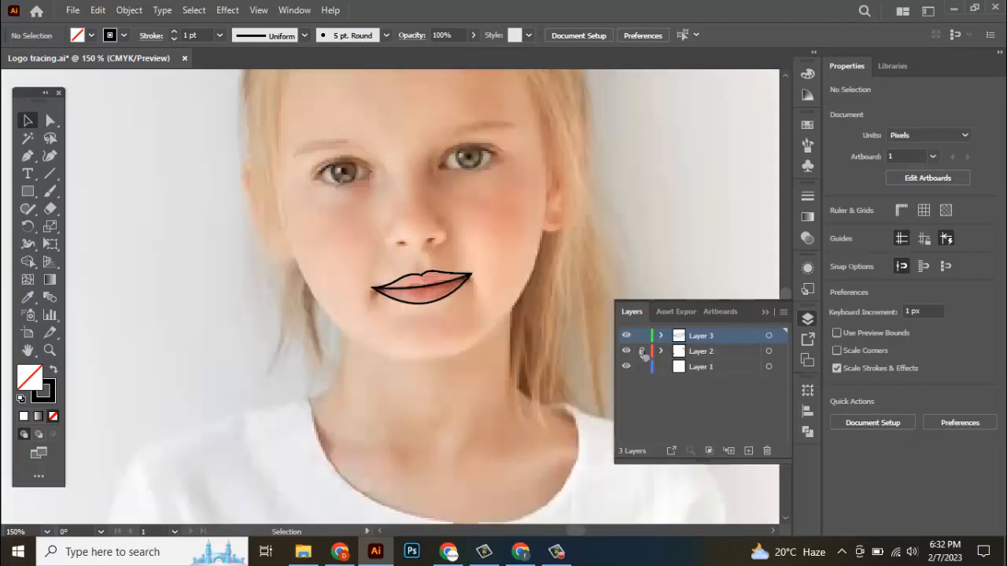
click(764, 312)
Step: Trace the nostril on the left of the photo as a small closed Pen shape with curved sides
scroll(424, 220, up, 2)
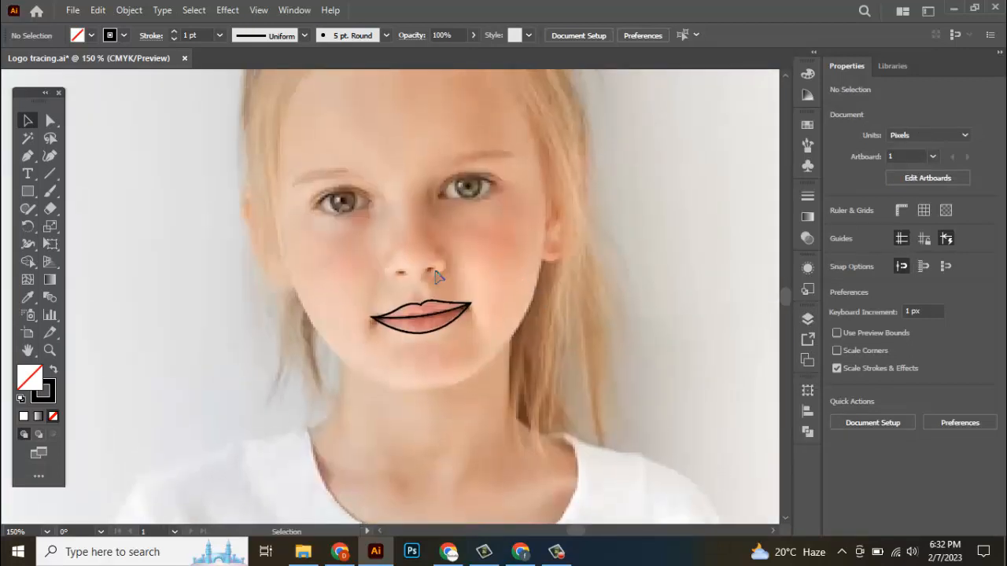
scroll(424, 272, up, 2)
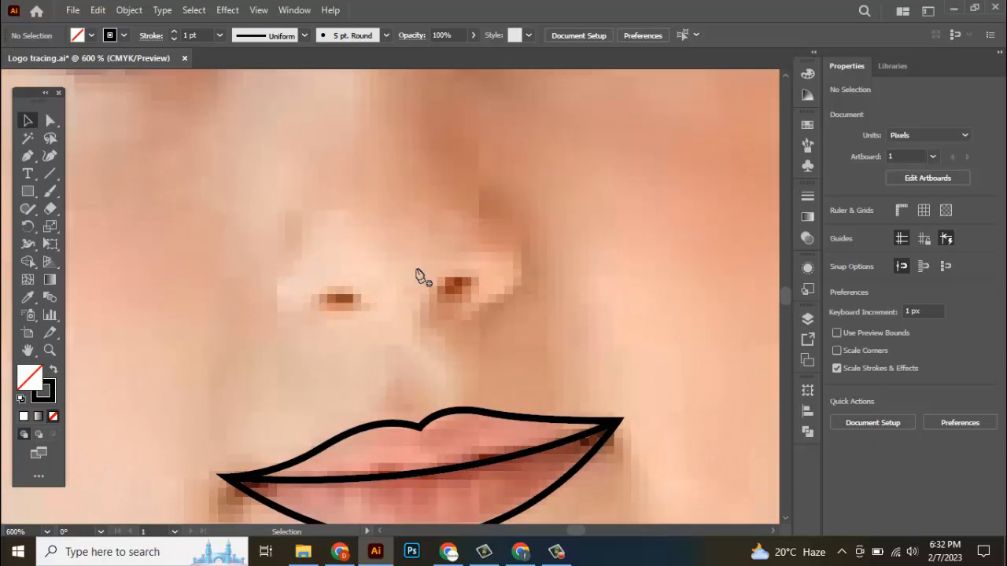
key(p)
scroll(353, 304, up, 1)
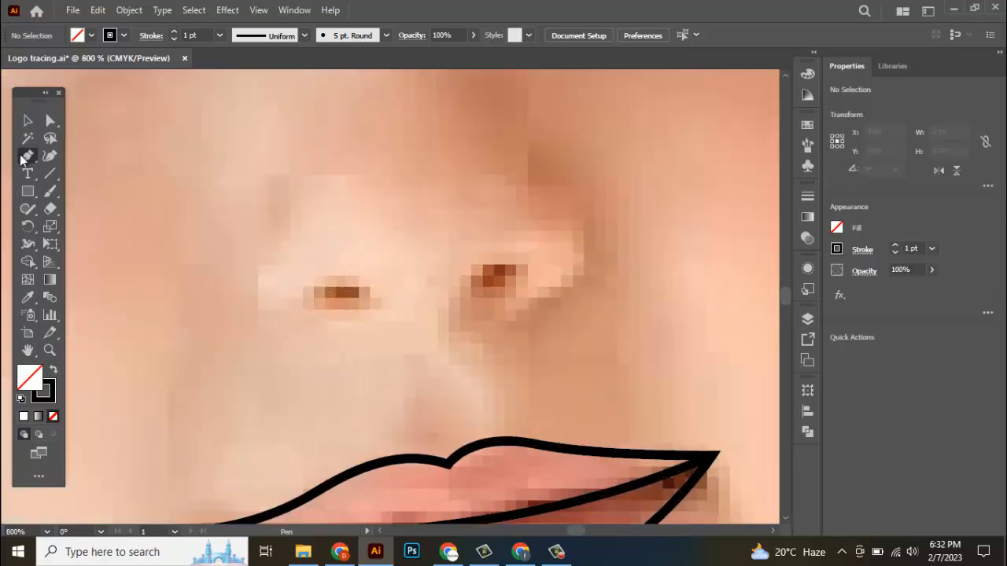
click(370, 306)
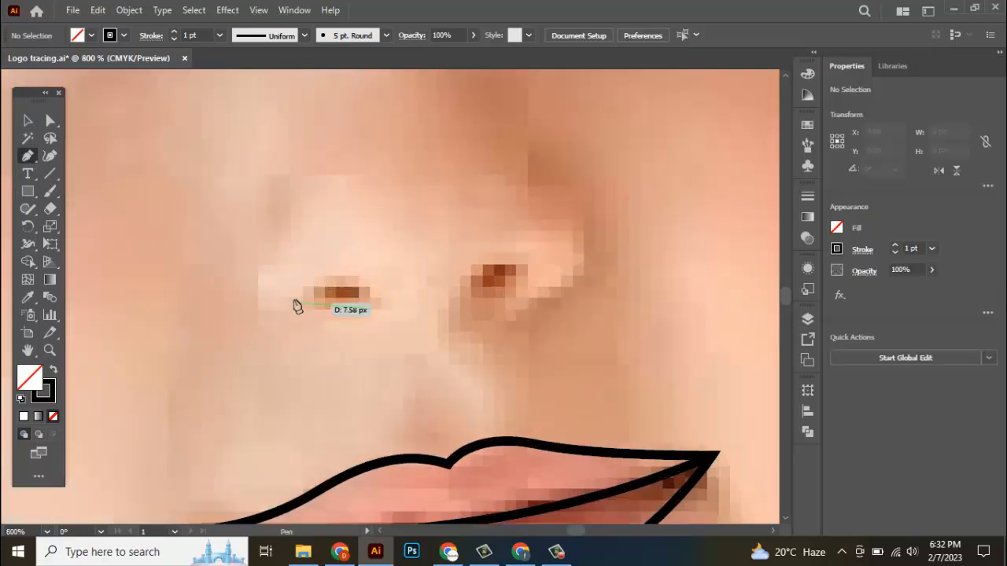
drag(303, 290, 318, 257)
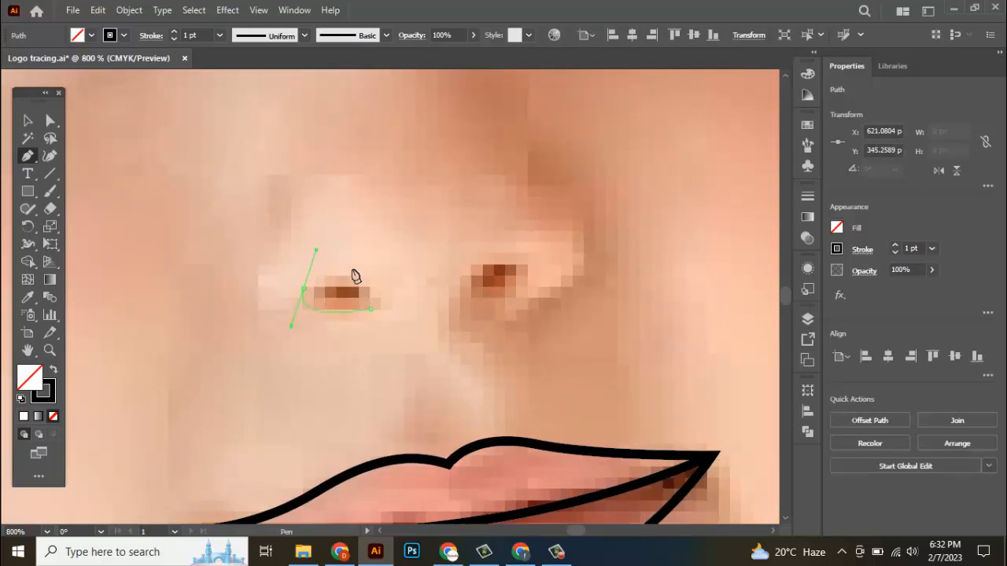
drag(370, 307, 364, 328)
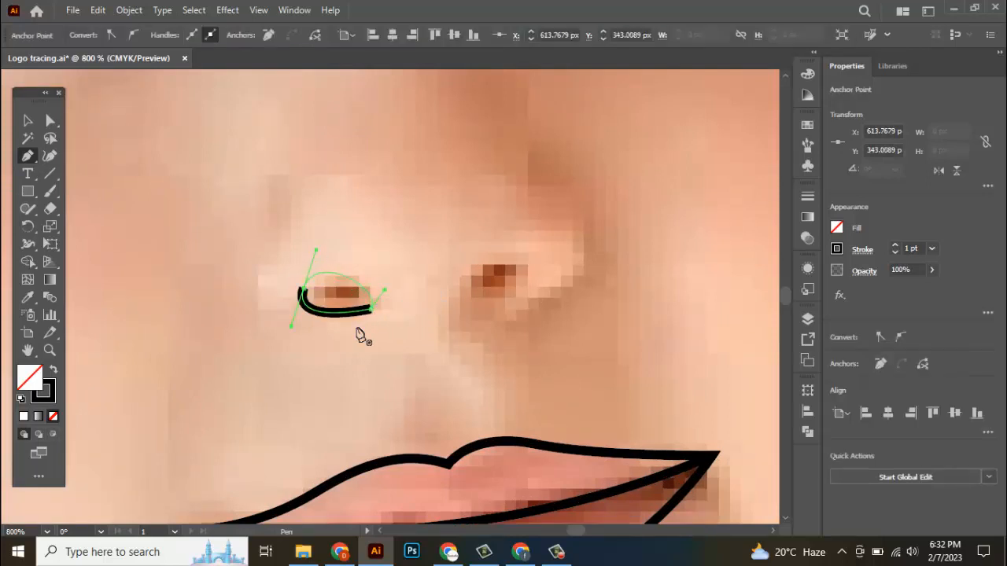
Step: Trace the nostril on the right of the photo as a closed curved Pen shape, about 7.2 px wide and 5.2 px high
click(464, 297)
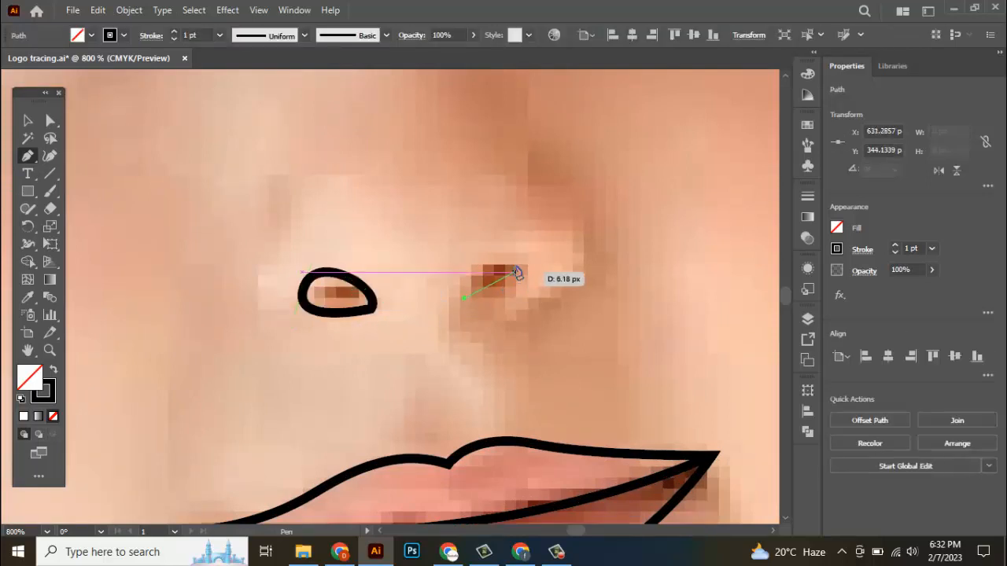
drag(516, 254, 556, 262)
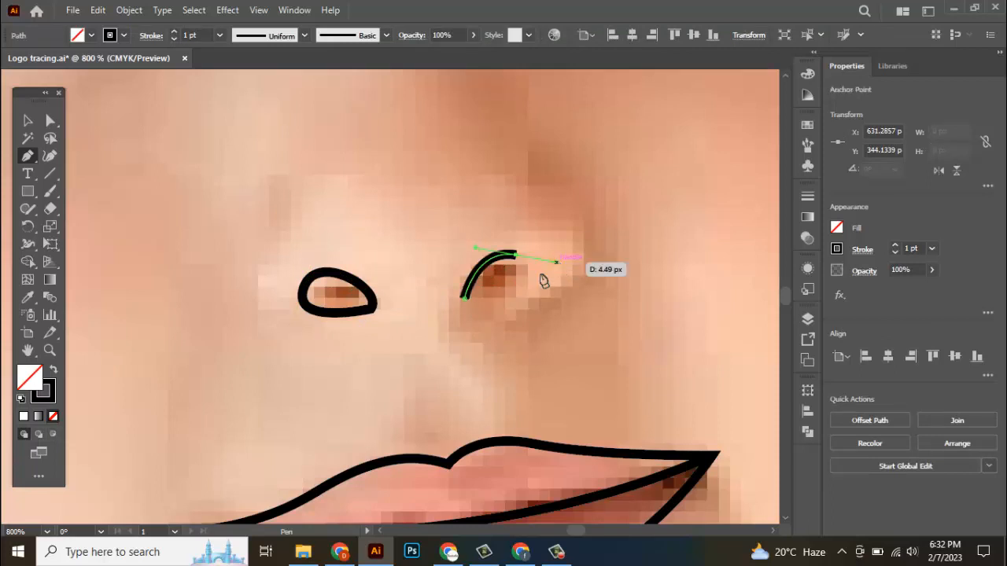
drag(464, 298, 435, 289)
scroll(385, 279, down, 5)
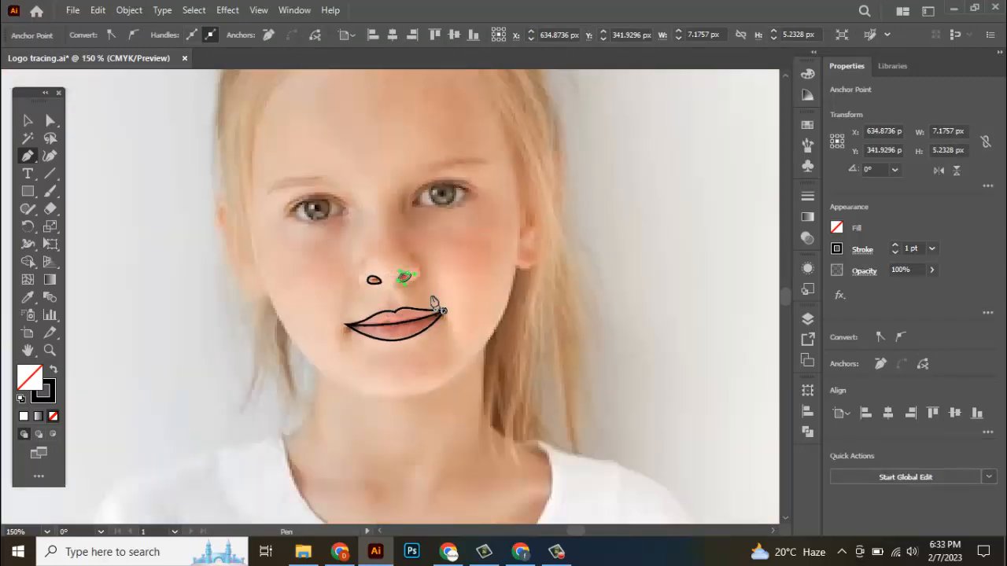
key(v)
click(417, 292)
scroll(401, 289, down, 1)
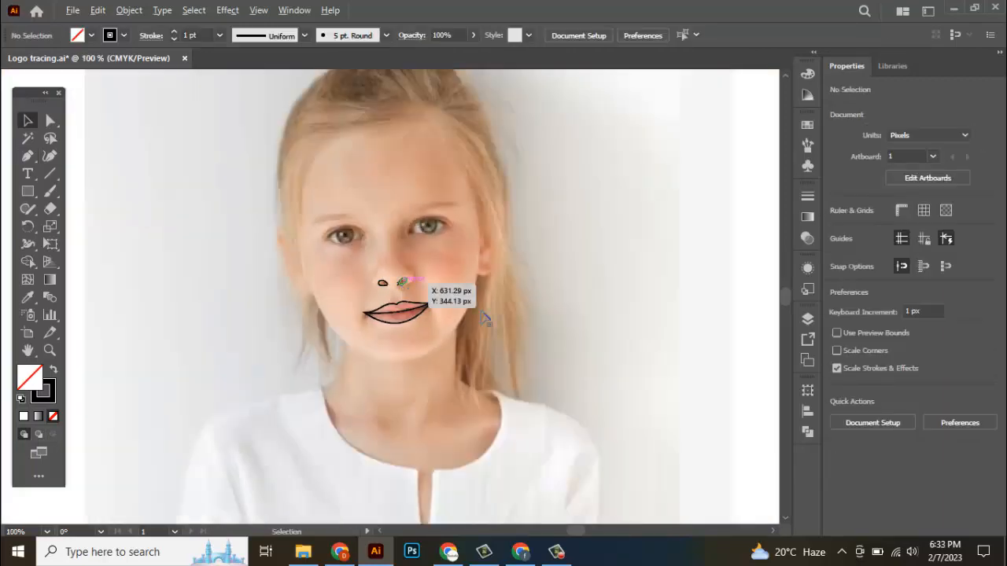
Step: Briefly hide and reshow the photo on Layer 2 to review the lip and nostril outlines
click(807, 320)
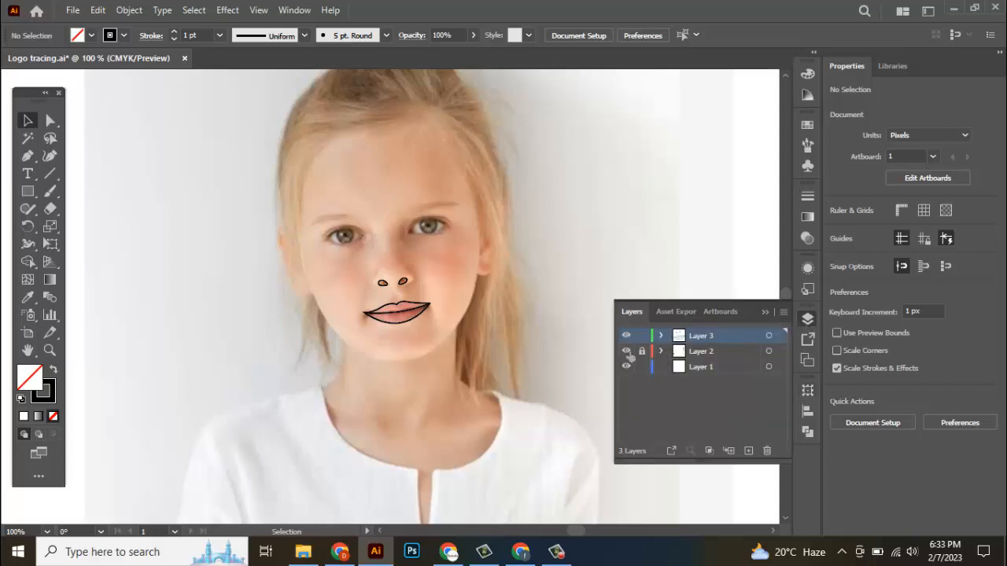
click(626, 351)
click(626, 350)
Step: Scale down both nostril outlines, the left one to about 7 × 4 px and the right one to about 6.1 × 4.4 px
scroll(403, 295, up, 7)
click(361, 289)
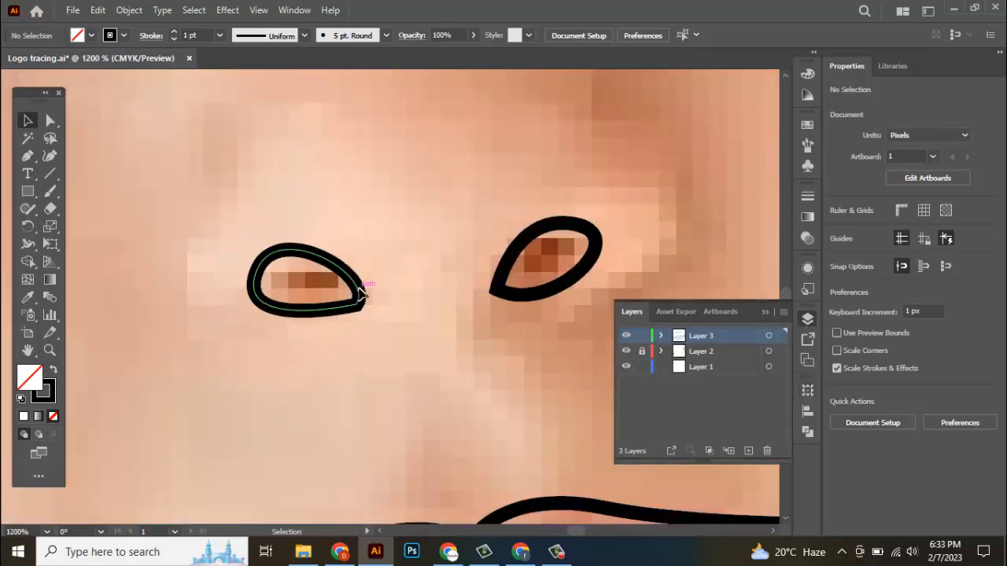
drag(360, 310, 358, 310)
click(516, 261)
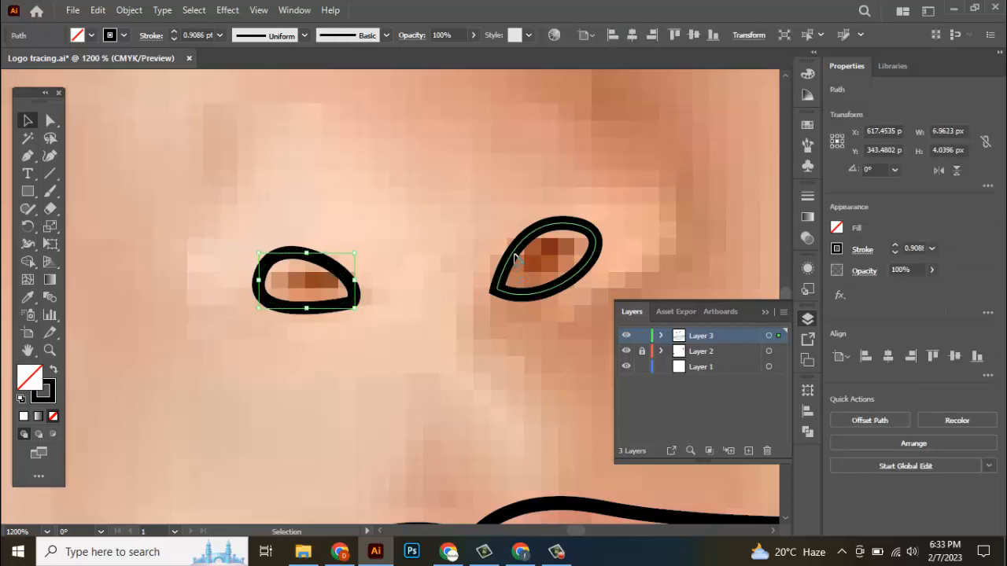
drag(600, 222, 589, 229)
Step: Select both nostril outlines and set their stroke weight to 0.75 pt
key(ctrl+a)
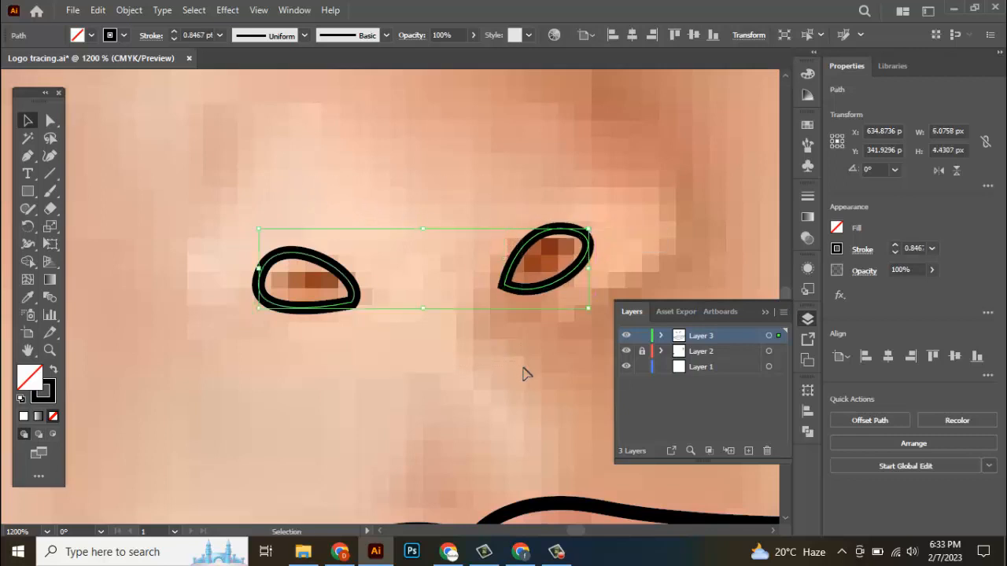
click(173, 32)
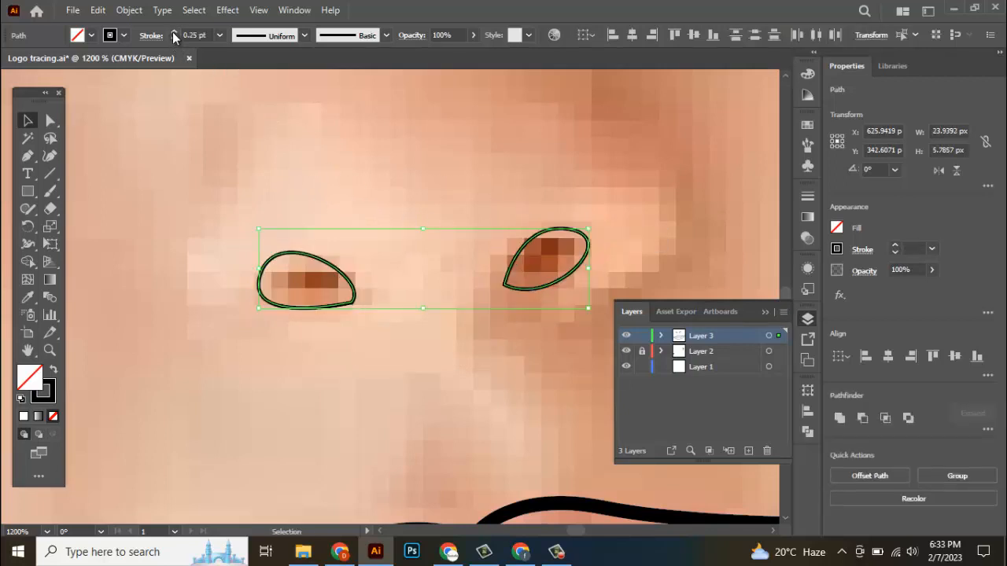
click(173, 32)
click(173, 33)
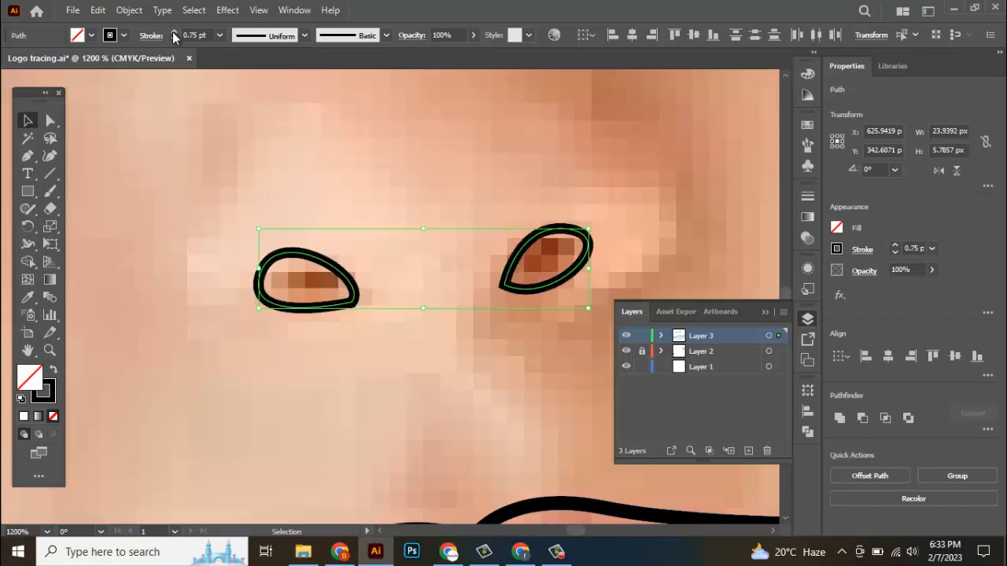
click(174, 32)
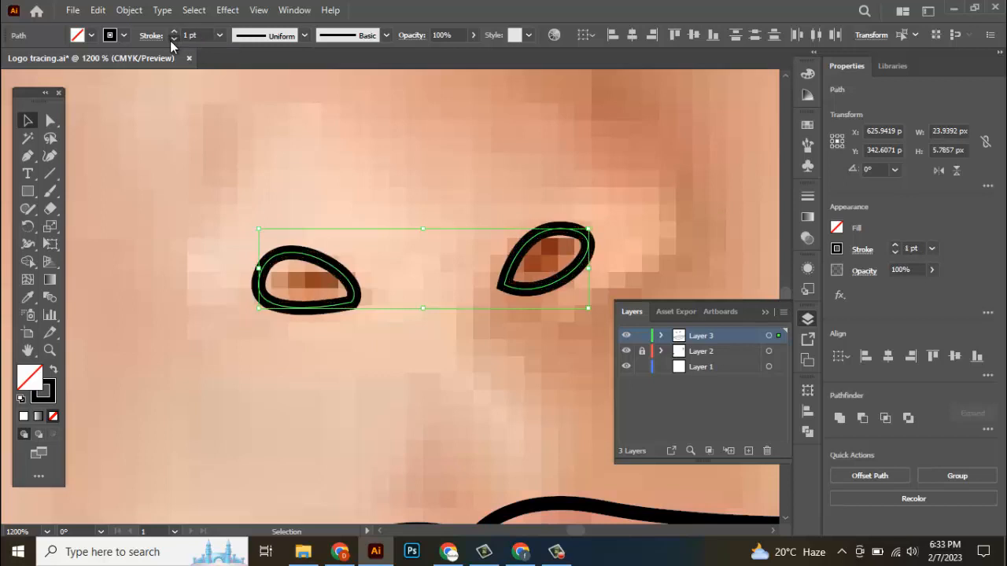
click(174, 40)
click(265, 166)
Step: Compare the thinner nostril outlines with and without the Layer 2 photo, and inspect the eye area
scroll(373, 200, down, 3)
scroll(373, 200, down, 2)
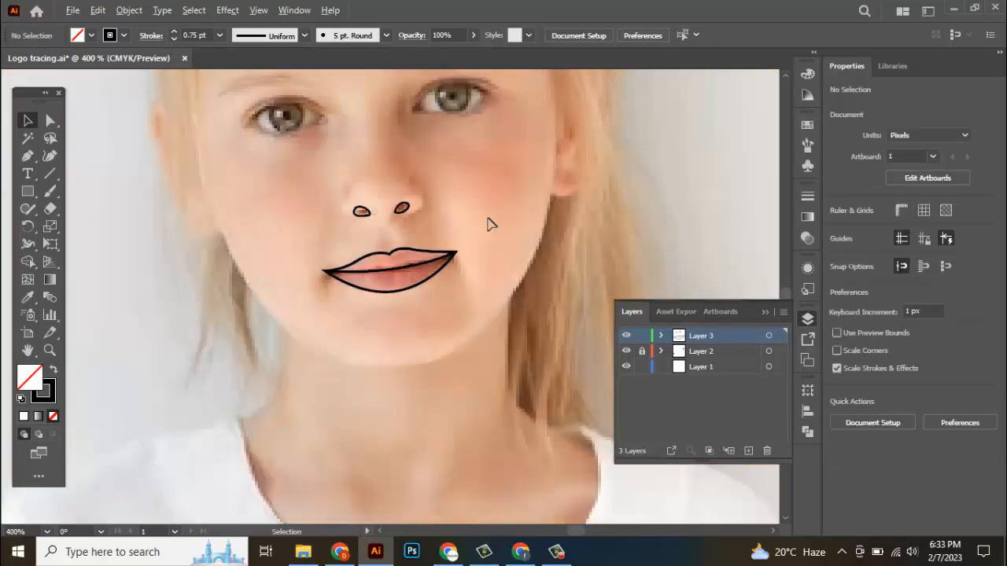
click(626, 350)
click(625, 351)
drag(492, 231, 493, 280)
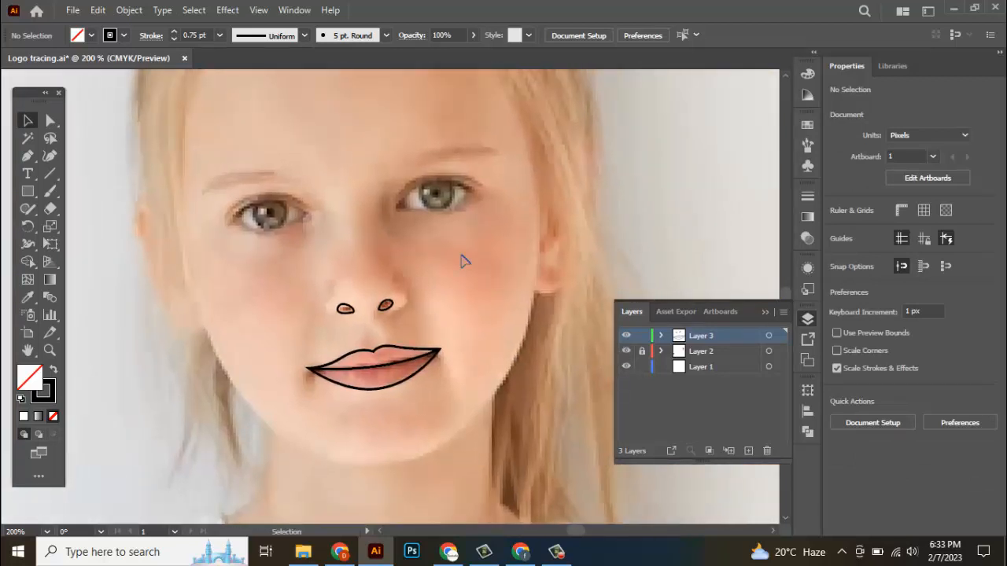
scroll(187, 142, up, 2)
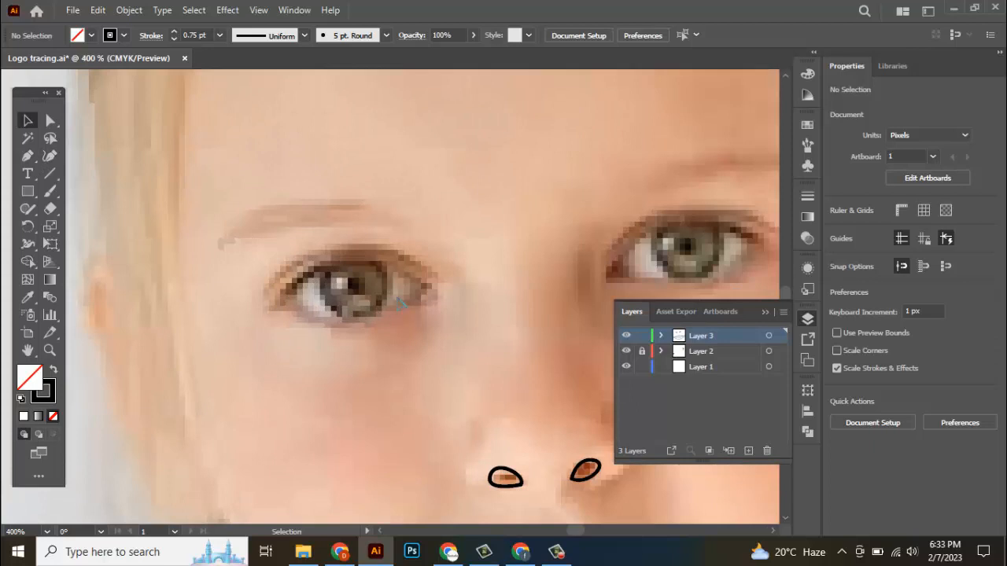
Step: Draw a pupil circle about 4.3 px across in the left eye and give it a solid black fill without stroke
scroll(399, 303, up, 1)
drag(27, 191, 80, 230)
drag(336, 284, 351, 296)
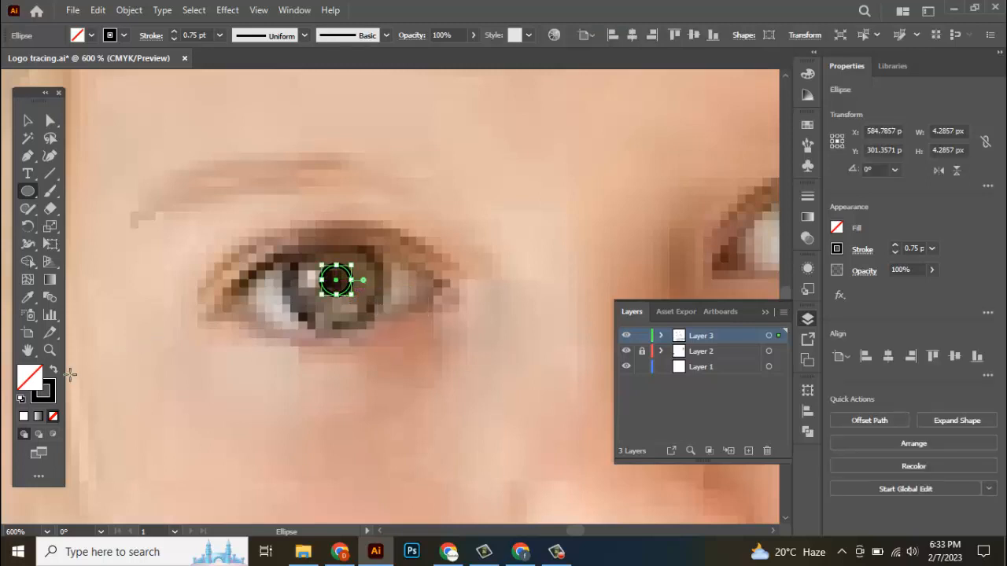
click(54, 370)
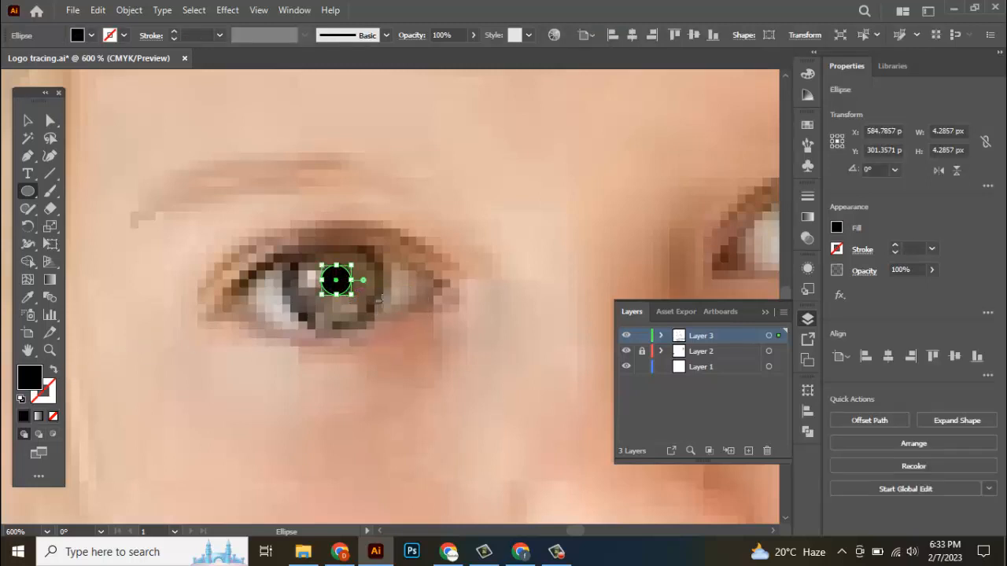
click(28, 119)
click(223, 240)
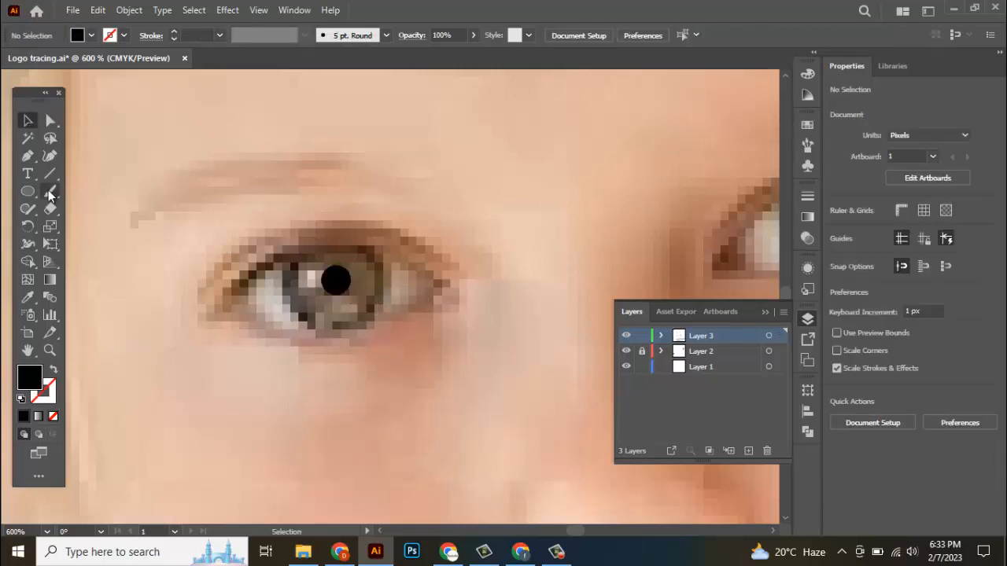
Step: Draw an iris circle about 15.1 px across centred on the pupil, with no fill and a 1 pt black stroke, and check it without the photo
click(27, 191)
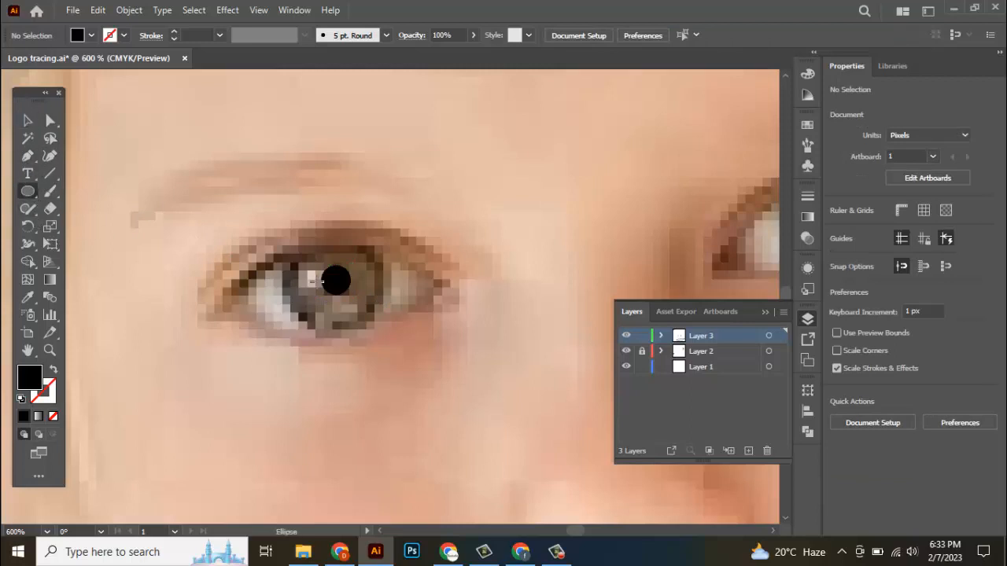
drag(336, 279, 388, 332)
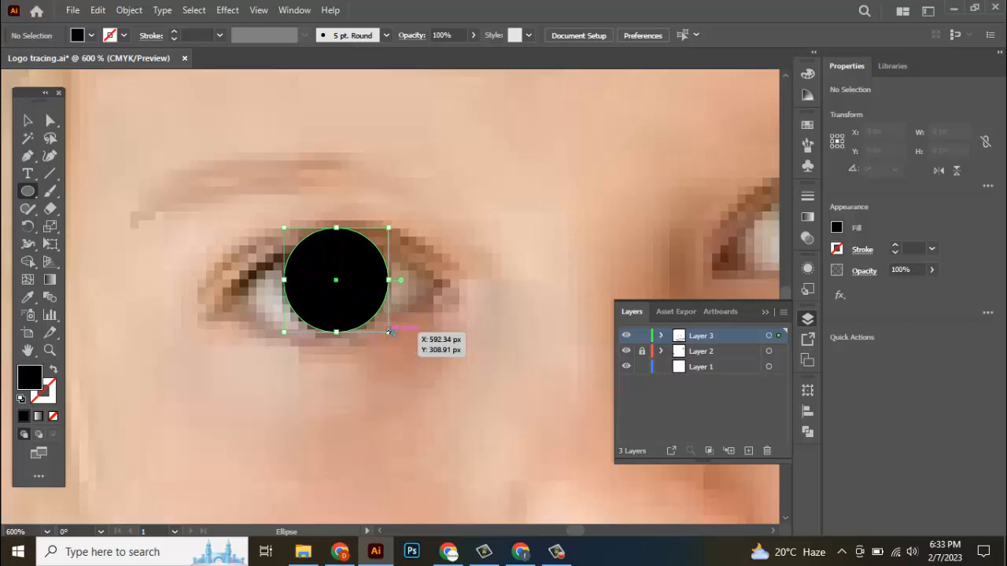
click(53, 369)
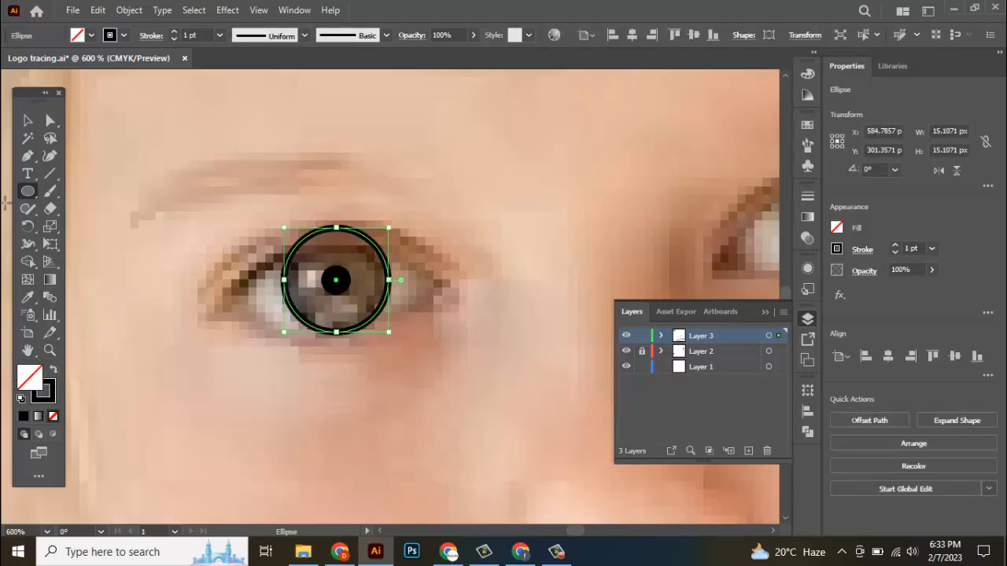
click(28, 119)
click(195, 222)
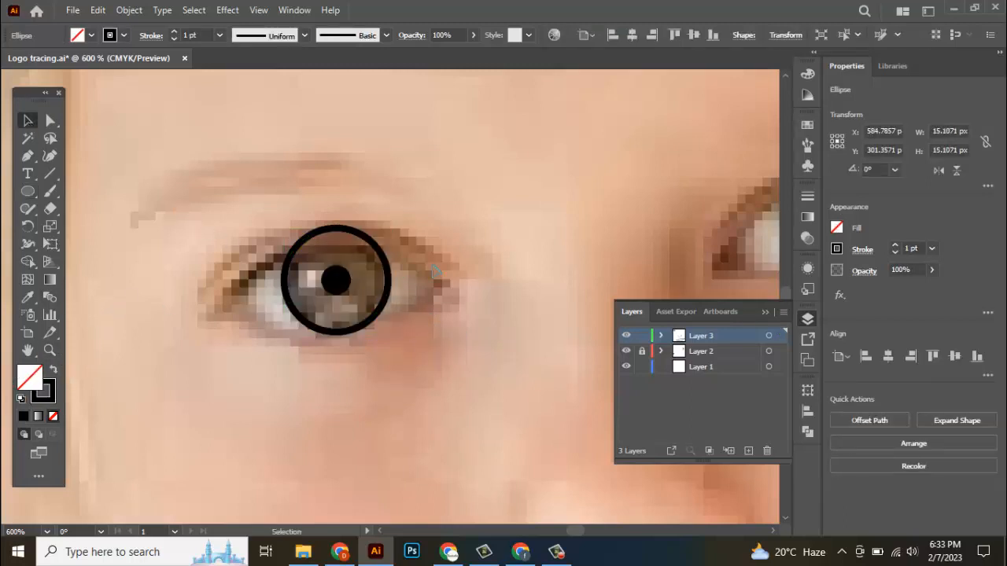
click(627, 353)
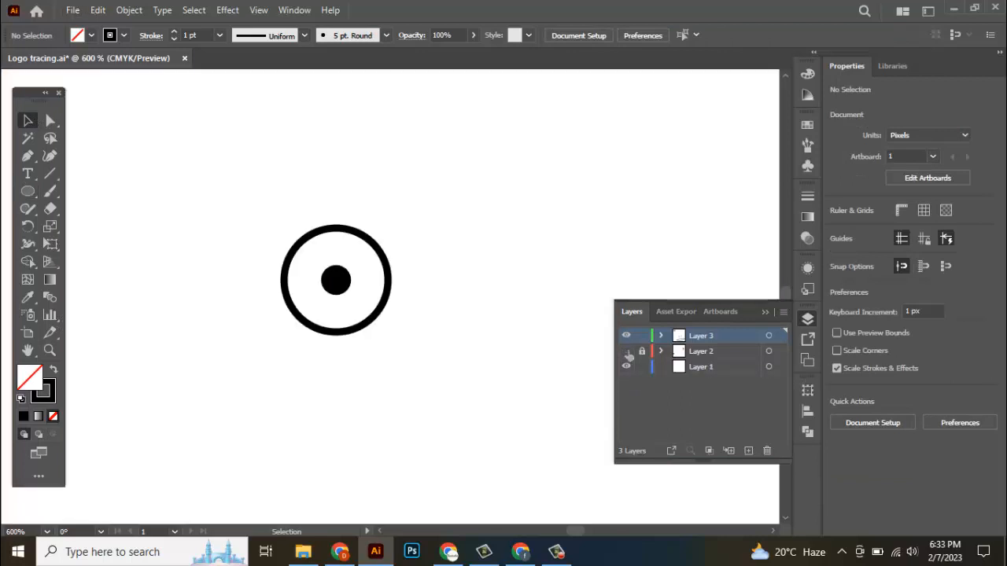
click(627, 352)
Step: Trace the left eye with the Pen tool as a closed almond outline about 33 px wide, with curved upper and lower lids
click(29, 156)
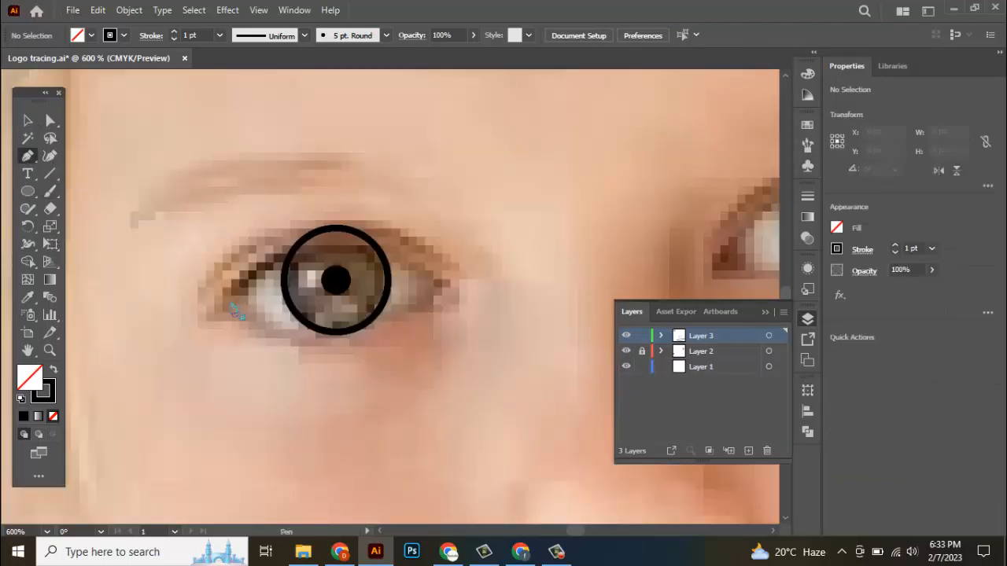
click(220, 302)
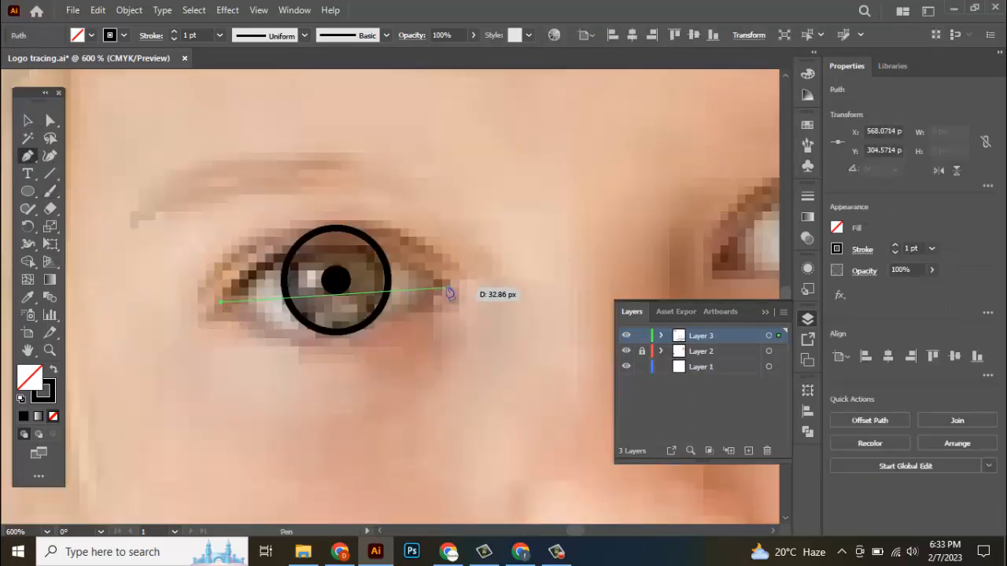
drag(449, 286, 596, 390)
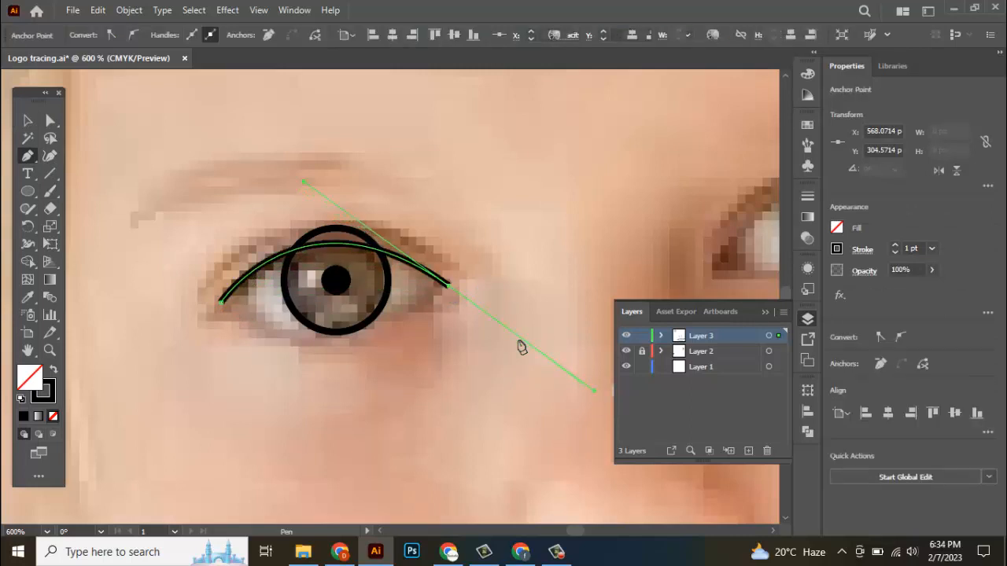
drag(220, 301, 123, 213)
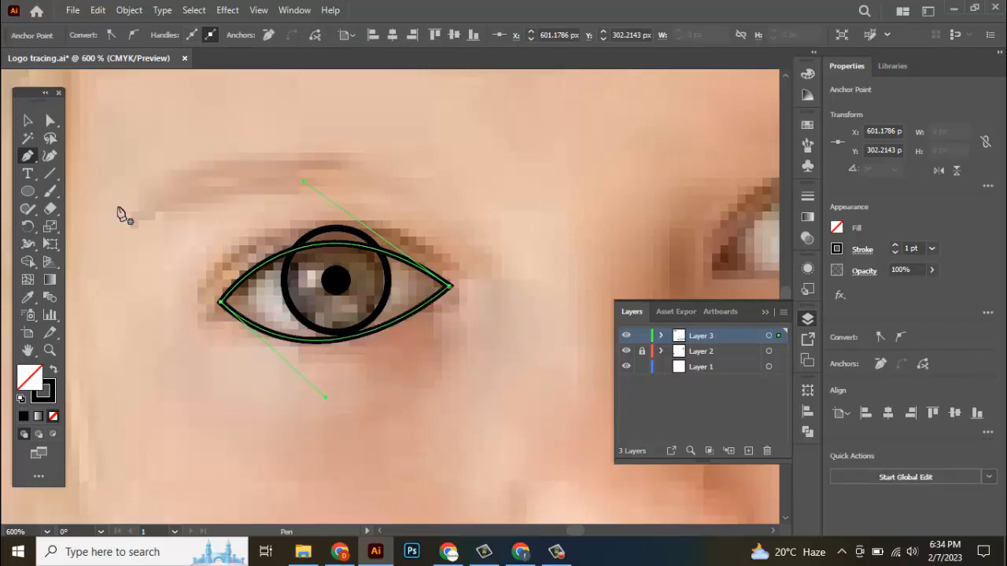
Step: Draw an open curved eyelid crease about 38 px wide above the left eye outline and check the line art with Layer 2 hidden
click(201, 287)
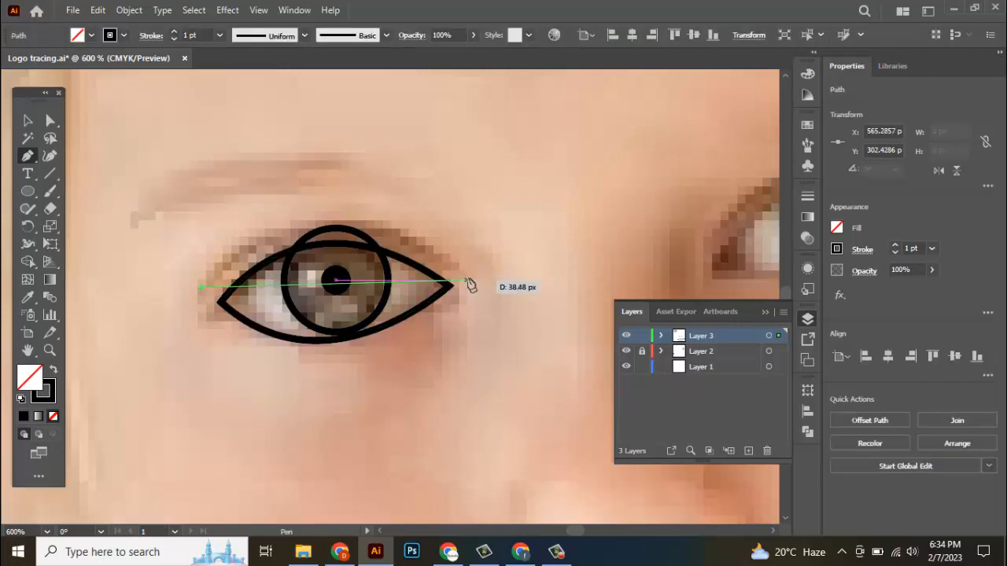
scroll(465, 281, down, 1)
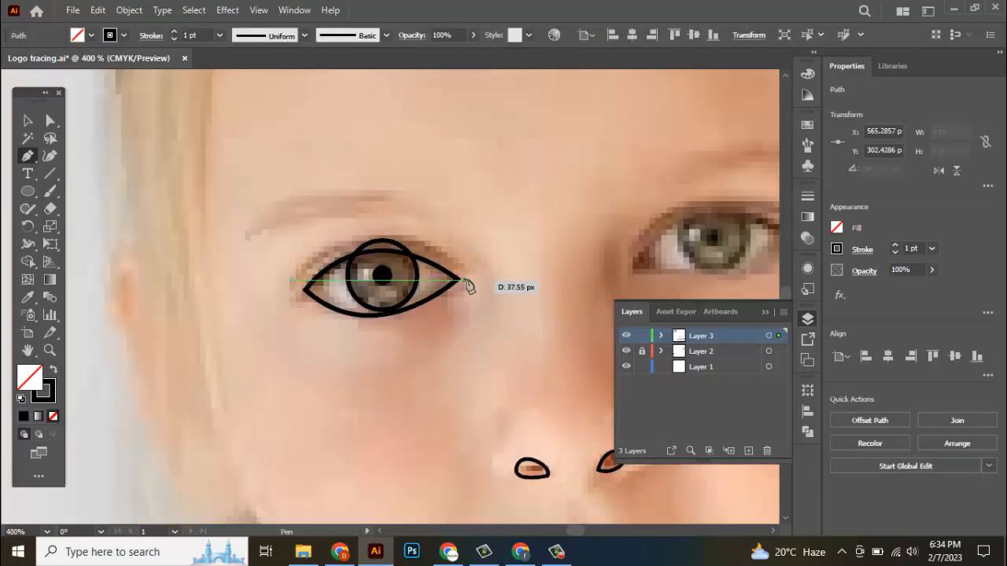
drag(467, 271, 563, 351)
key(v)
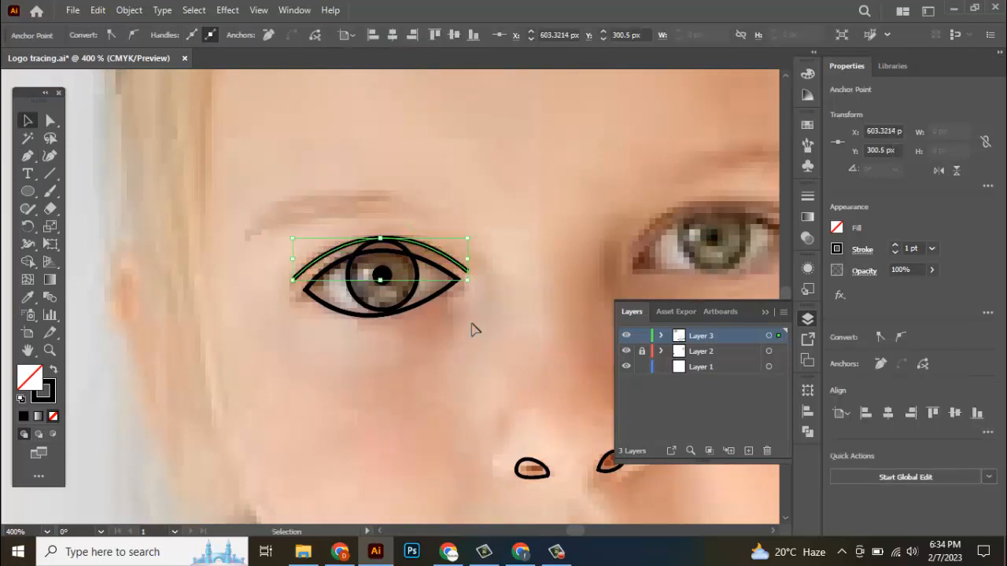
click(475, 331)
click(625, 350)
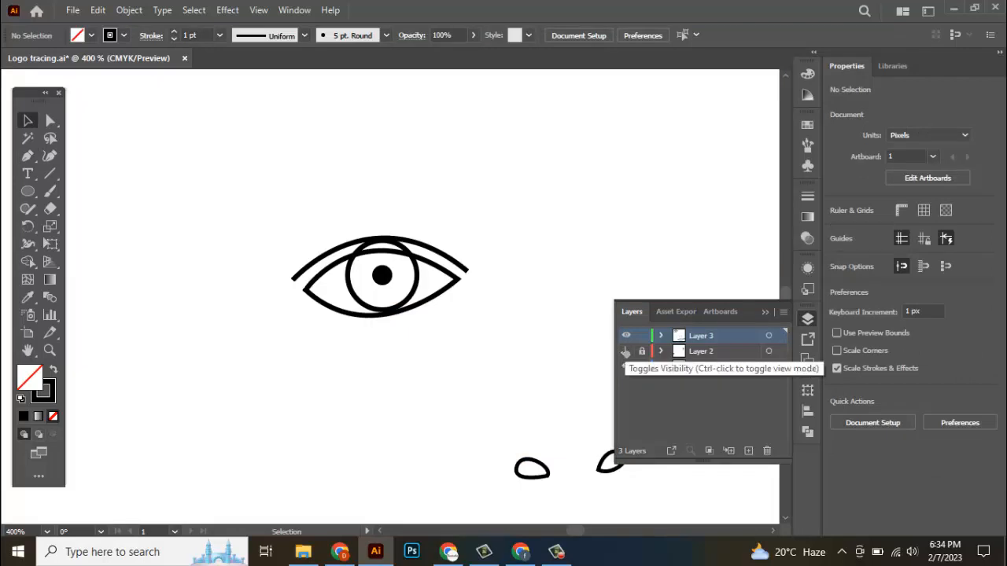
click(626, 351)
Step: Try subtracting the eye outline from the iris circle with the Minus Front pathfinder operation
scroll(348, 238, up, 5)
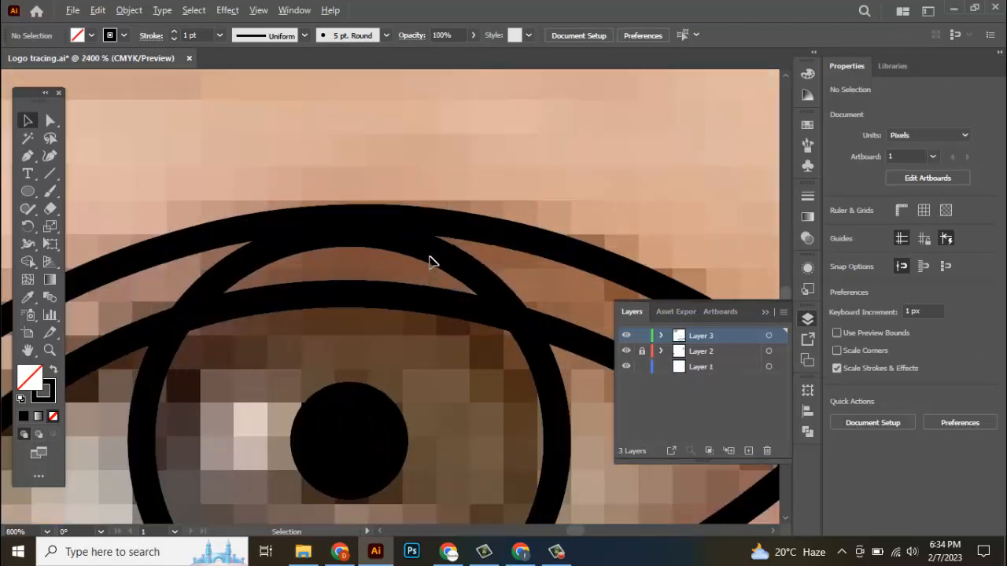
drag(529, 281, 474, 330)
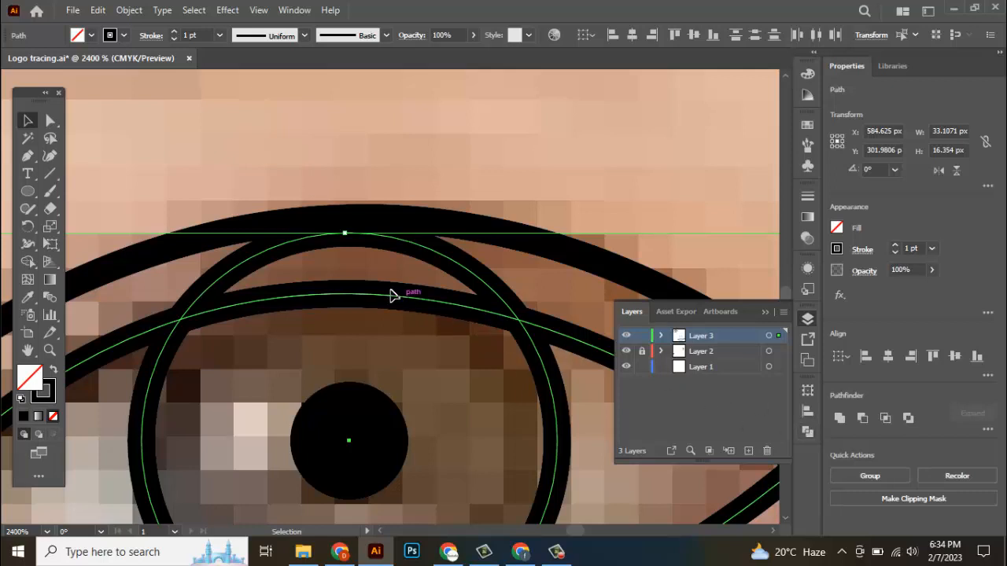
click(527, 162)
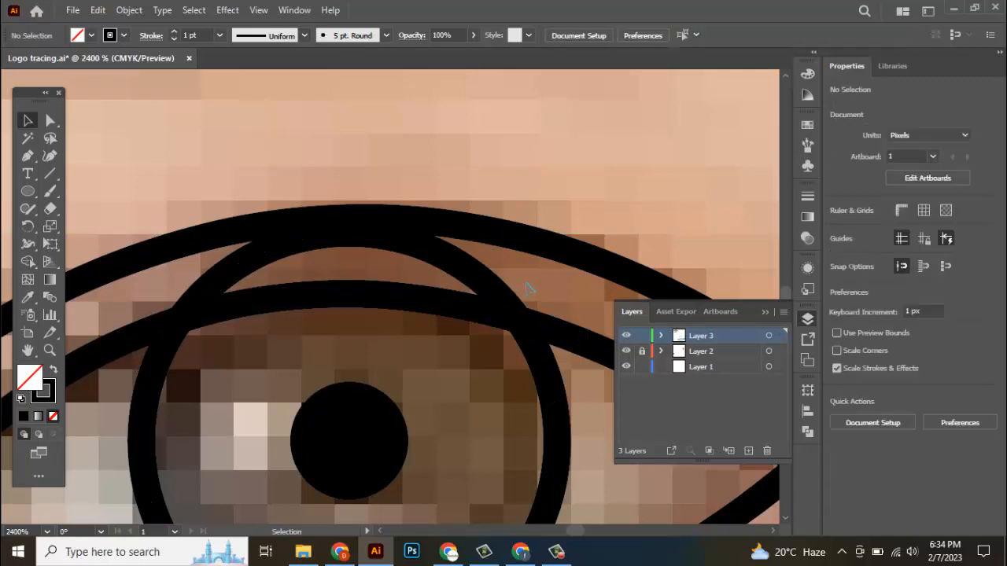
click(505, 302)
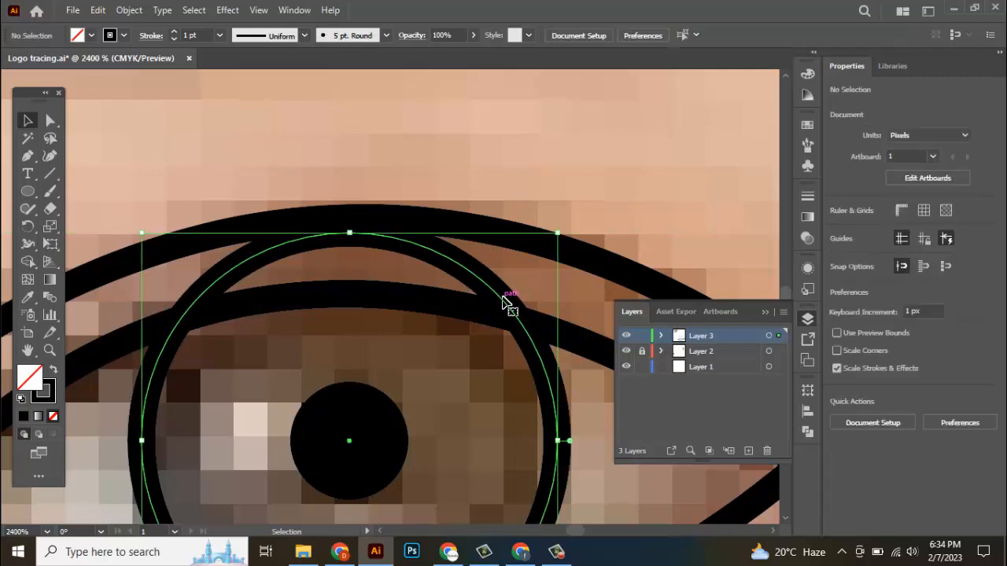
shift+click(498, 346)
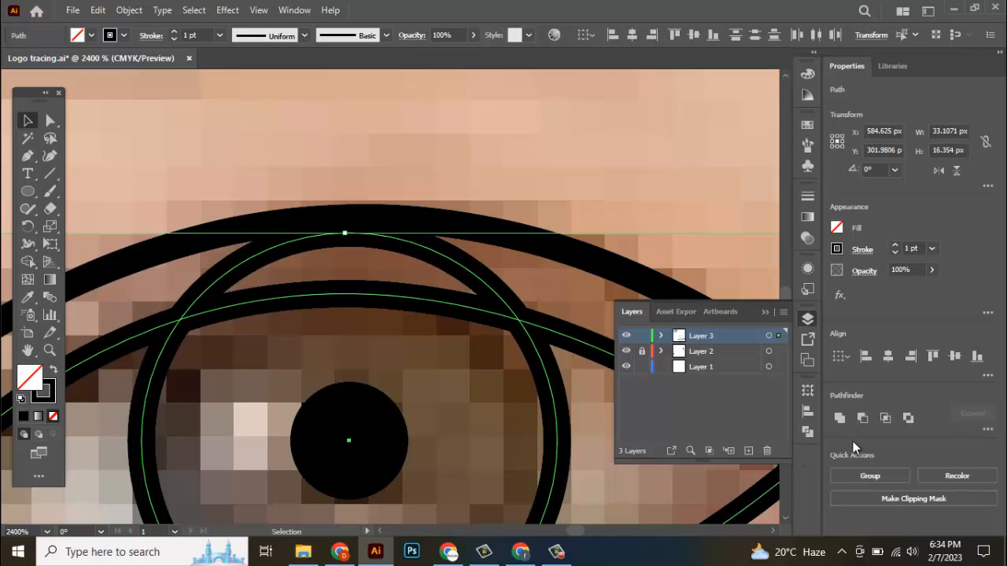
click(863, 418)
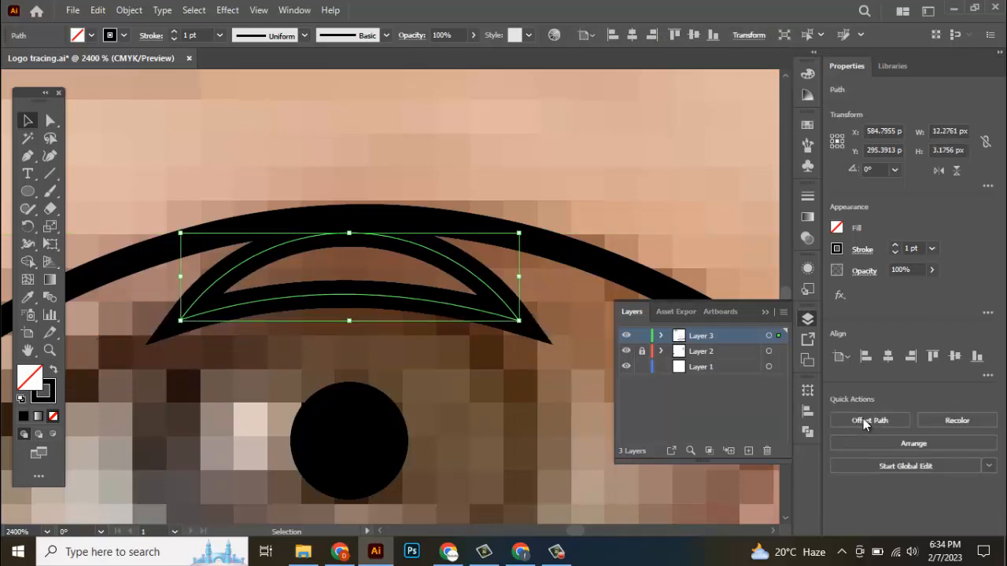
key(ctrl+z)
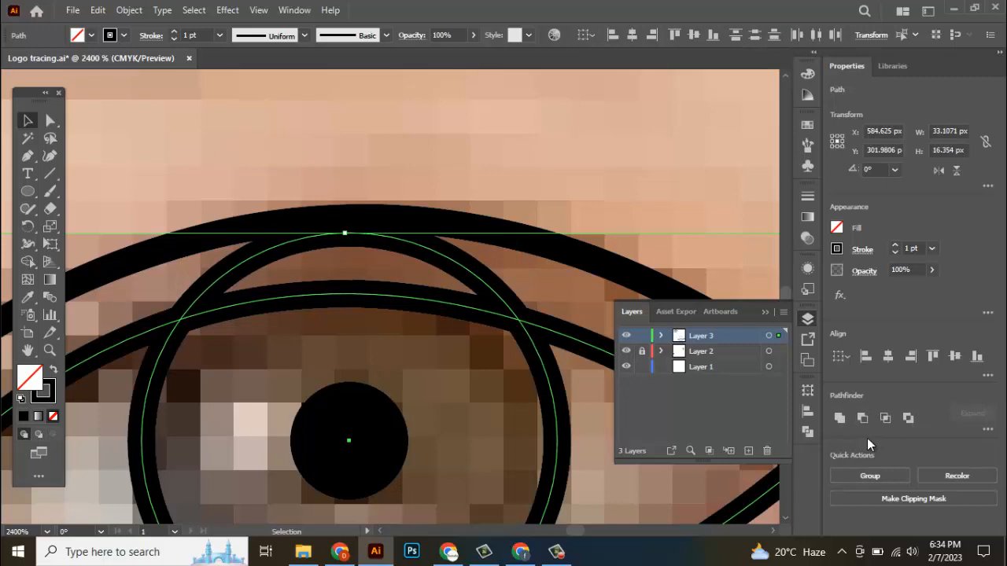
Step: Try the Intersect pathfinder operation on the iris circle and the eye outline
click(886, 419)
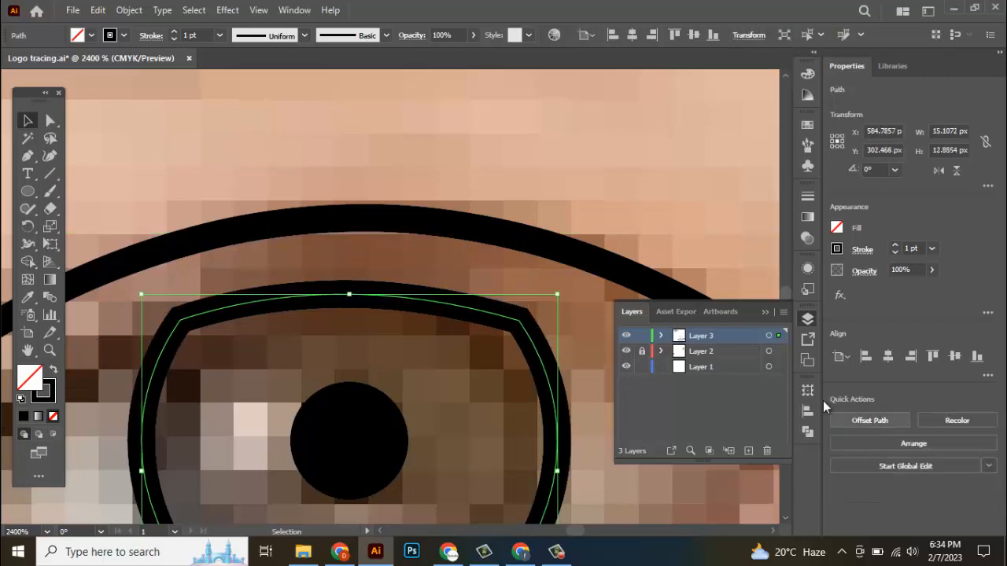
scroll(421, 243, down, 3)
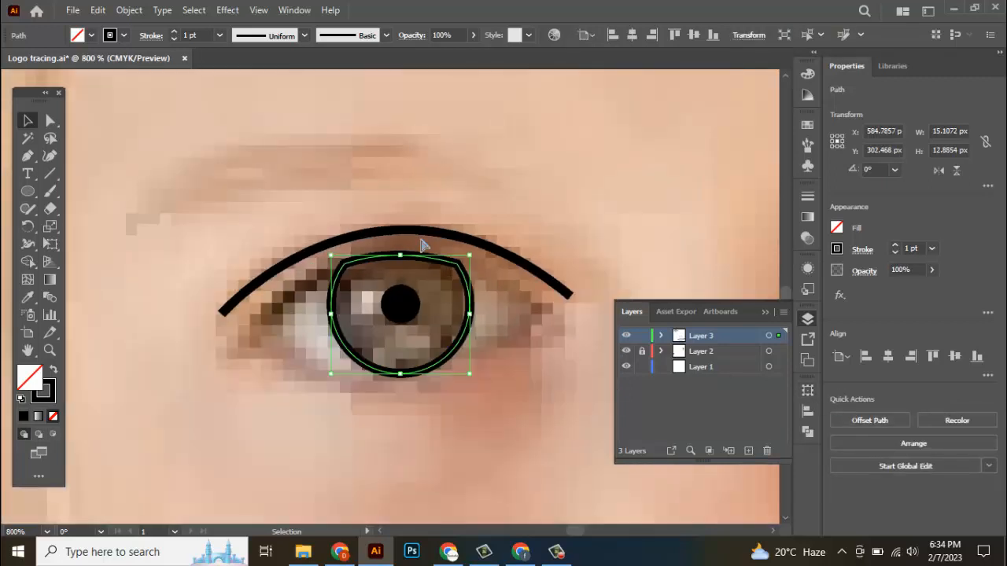
key(ctrl+z)
click(532, 196)
Step: Select the iris circle and eye outline and remove the iris part above the upper lid with the Shape Builder tool
scroll(332, 281, up, 2)
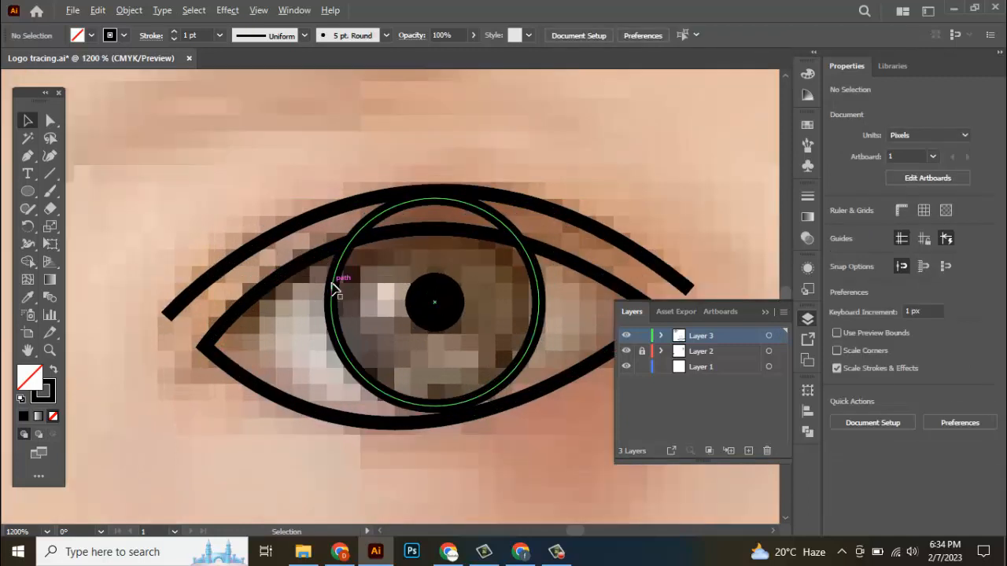
scroll(549, 227, up, 2)
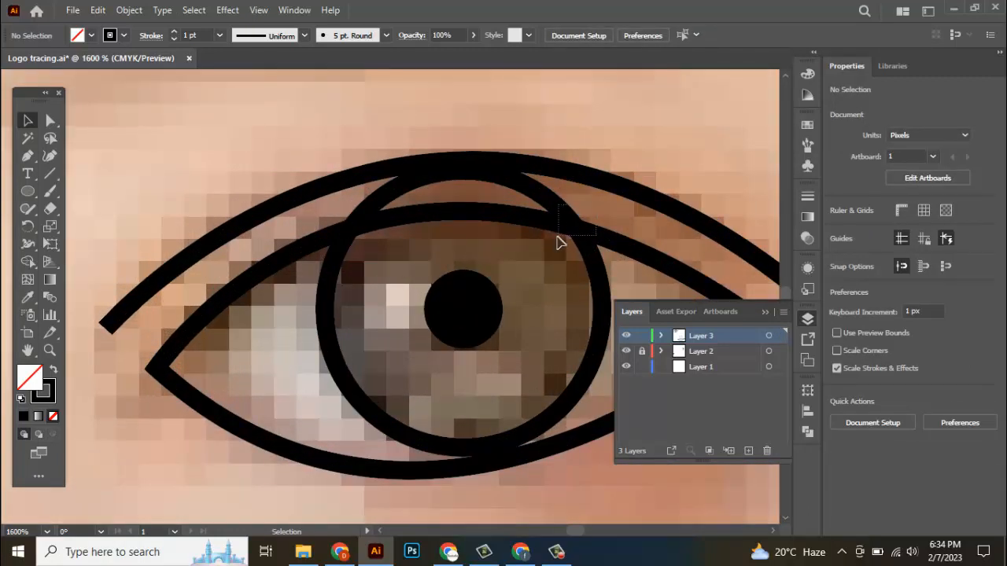
drag(556, 243, 557, 241)
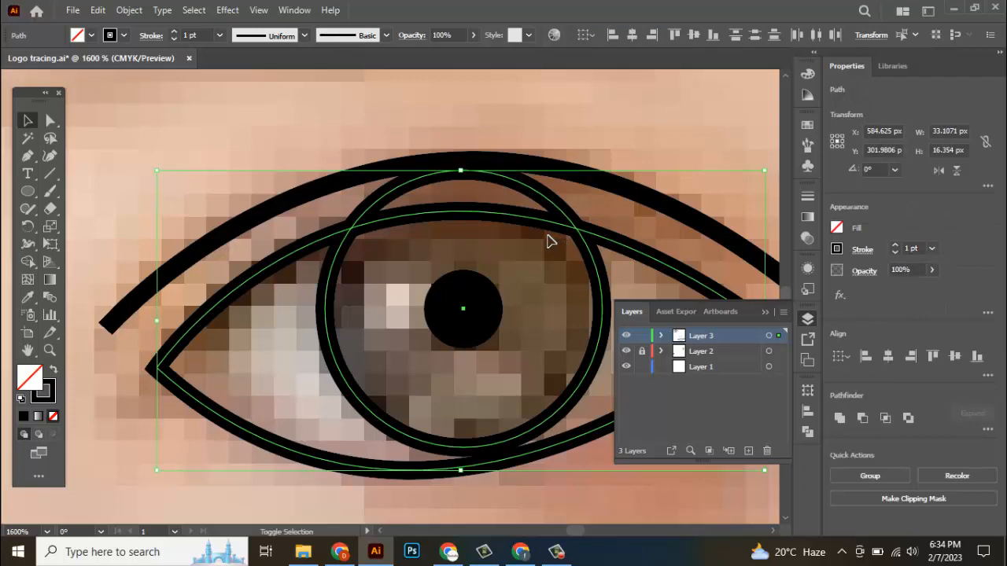
key(shift+m)
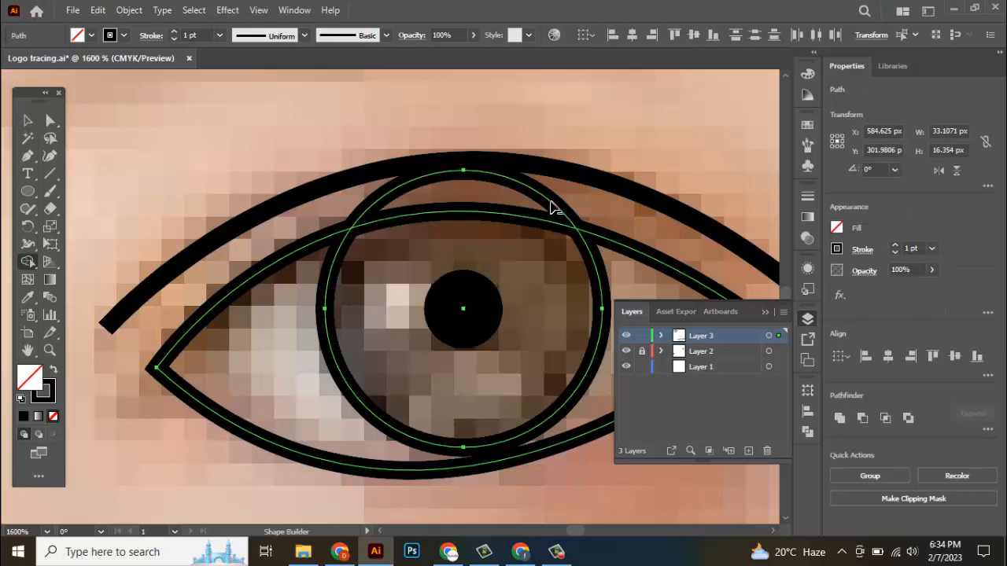
alt+click(552, 208)
click(28, 120)
click(247, 181)
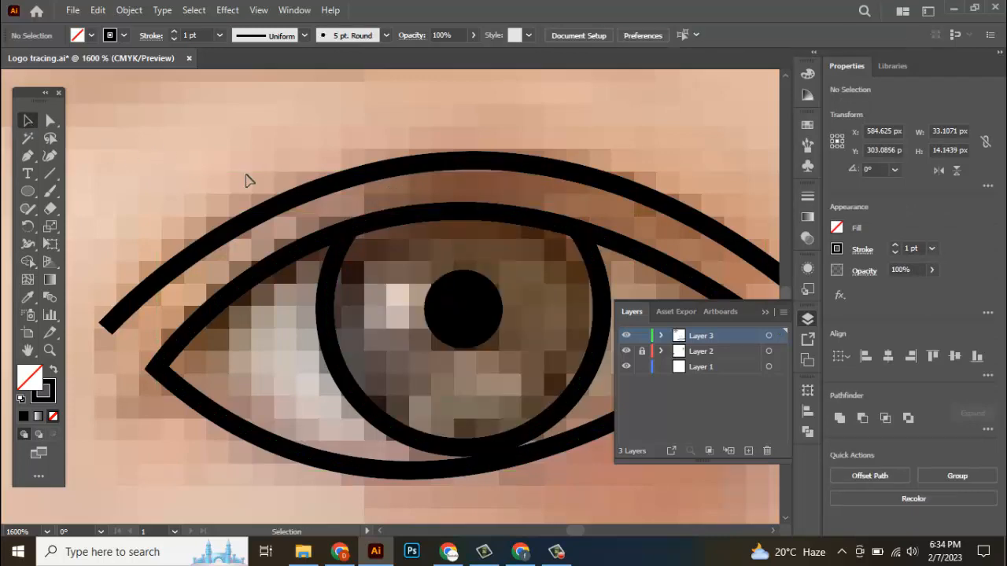
Step: Review the whole face line art with the Layer 2 photo hidden, and show the photo again
scroll(247, 180, down, 4)
scroll(298, 246, down, 4)
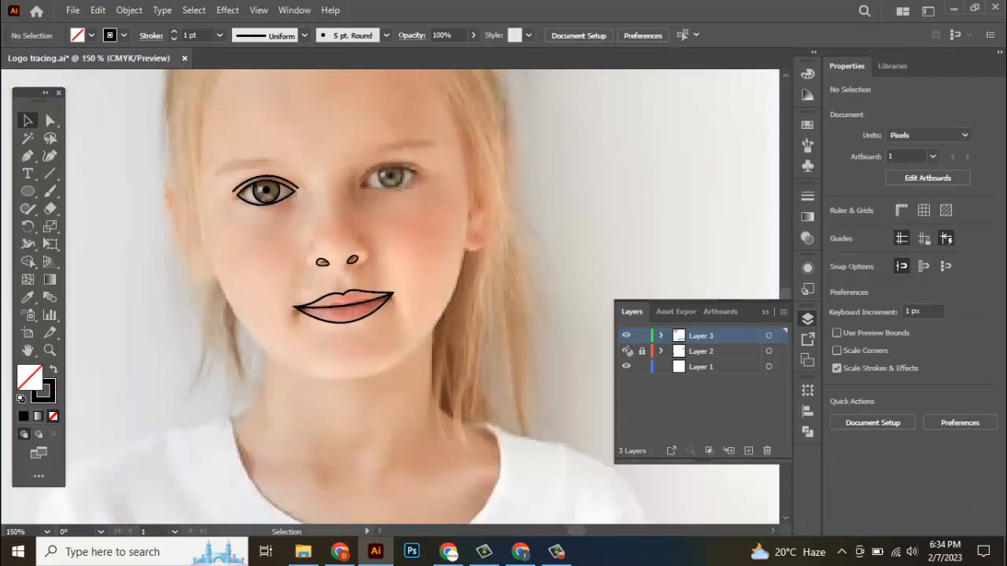
click(627, 353)
drag(451, 228, 472, 306)
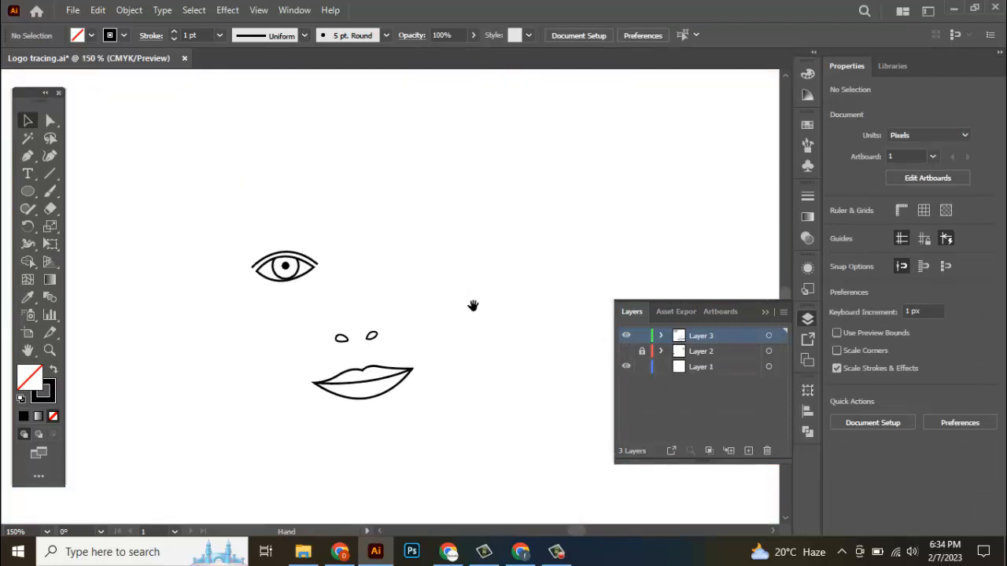
click(626, 353)
Step: Draw a circle about 3.5 px wide over the right eye's pupil with the Ellipse tool and give it a black fill without stroke
scroll(366, 232, up, 3)
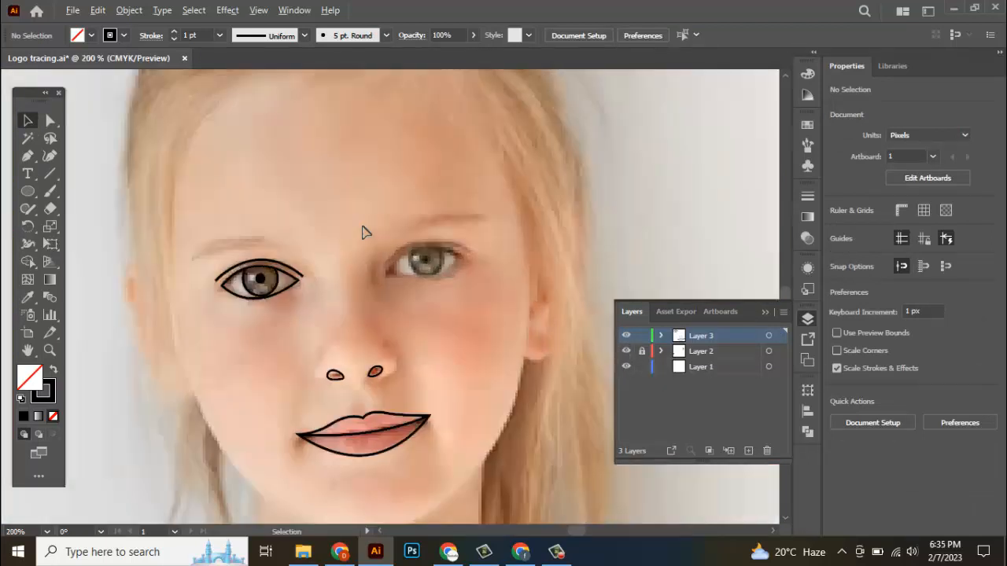
scroll(519, 272, up, 1)
scroll(396, 271, up, 2)
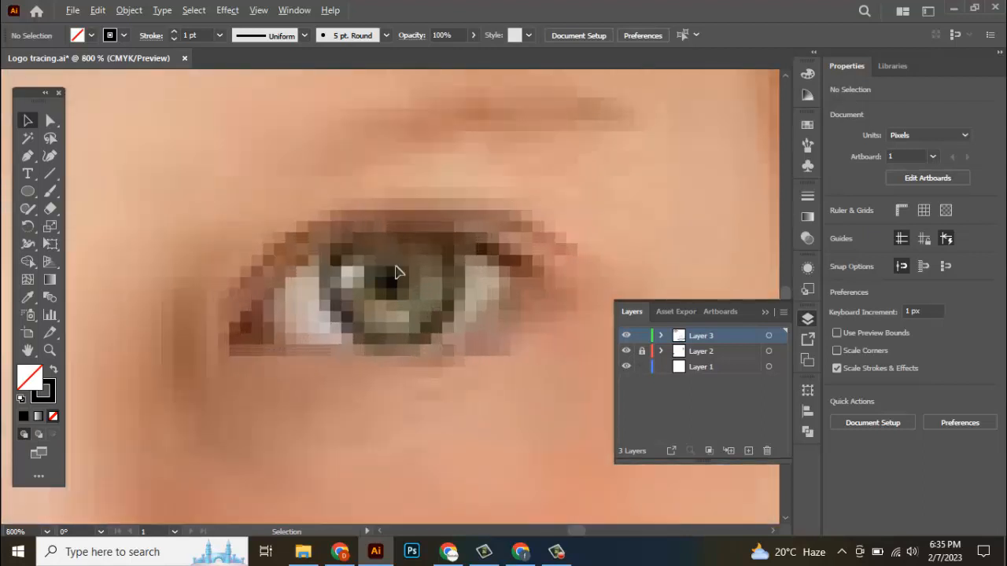
click(28, 191)
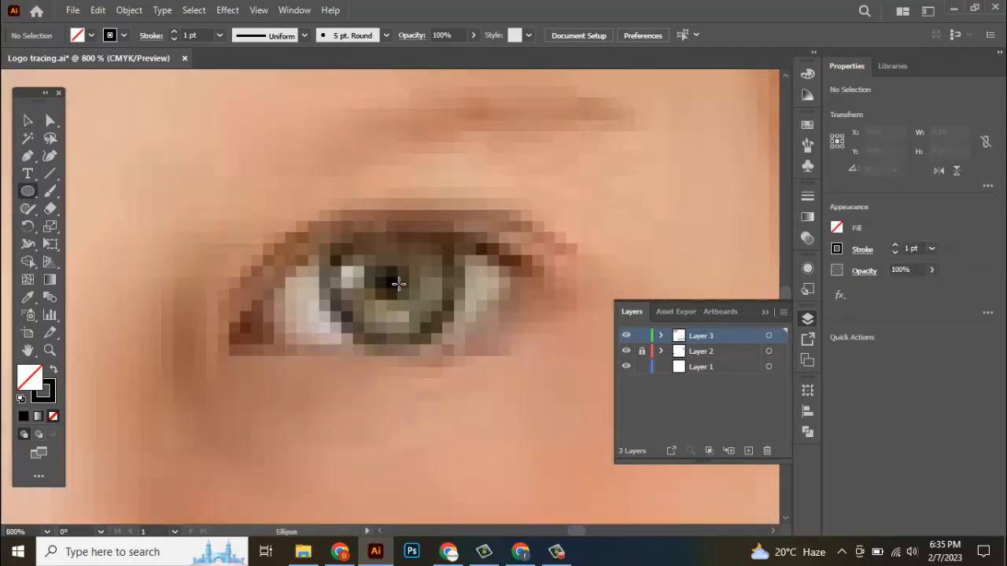
drag(392, 279, 408, 296)
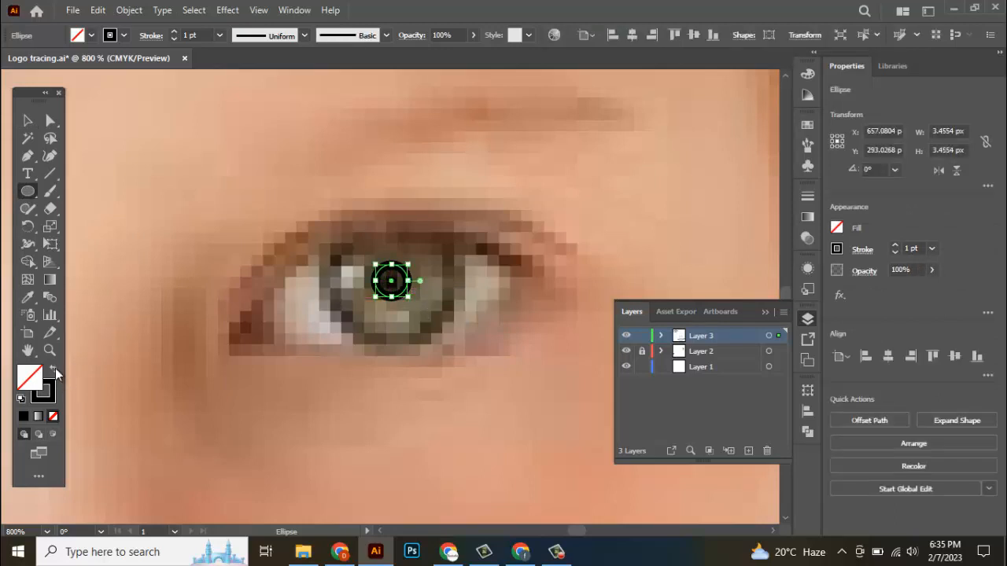
click(53, 368)
click(27, 120)
click(299, 275)
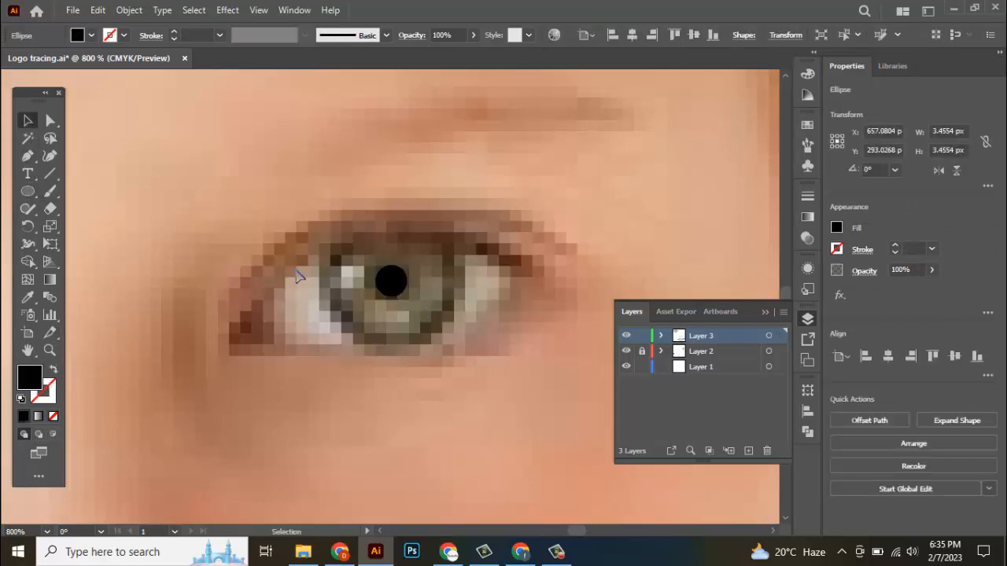
Step: Draw a concentric iris circle about 15 px wide around the right pupil, with a black stroke and no fill
click(28, 191)
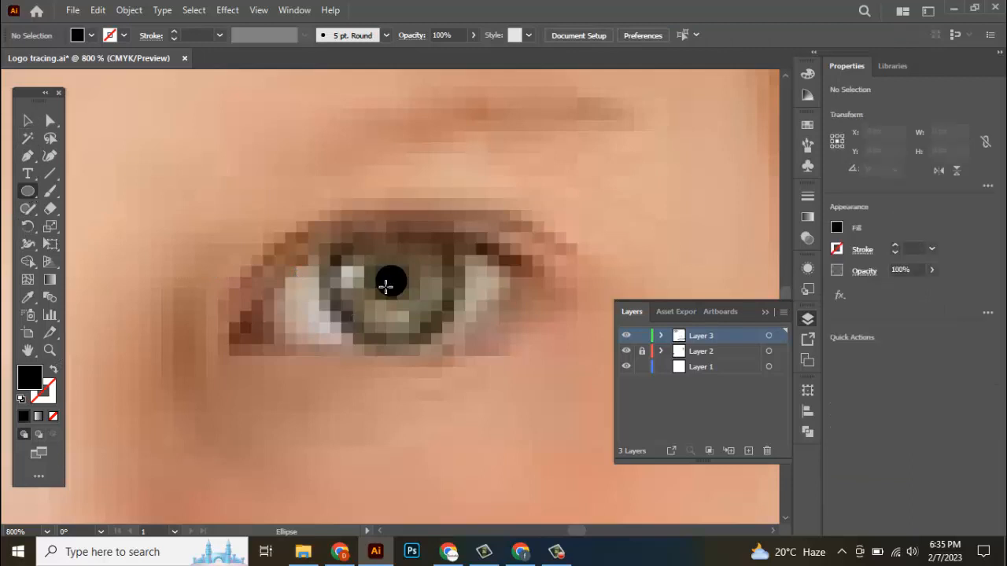
drag(418, 315, 461, 346)
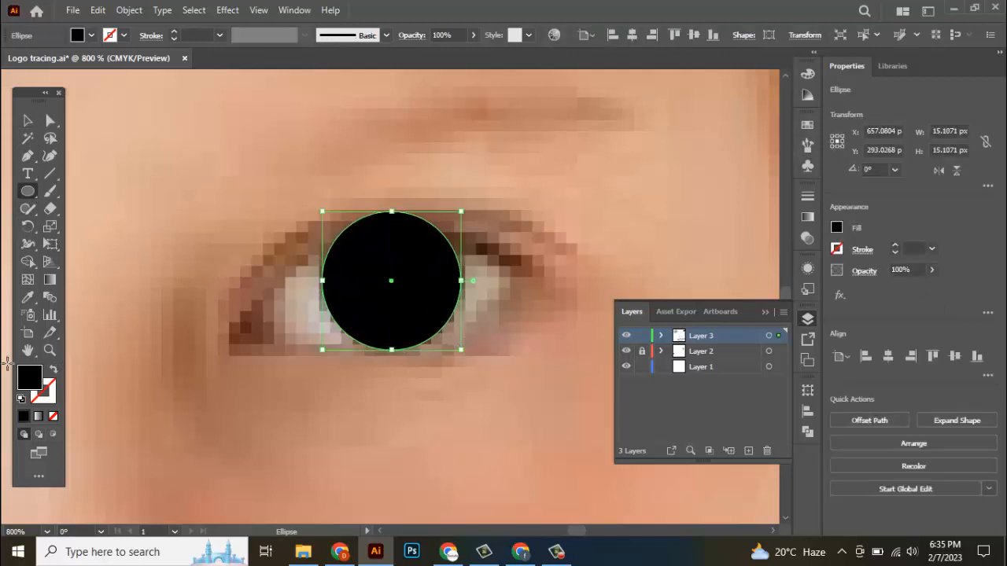
click(55, 370)
Step: Trace the right eye's closed almond outline, about 34 by 15 px, from the inner to the outer corner and back with the Pen tool
scroll(301, 304, down, 1)
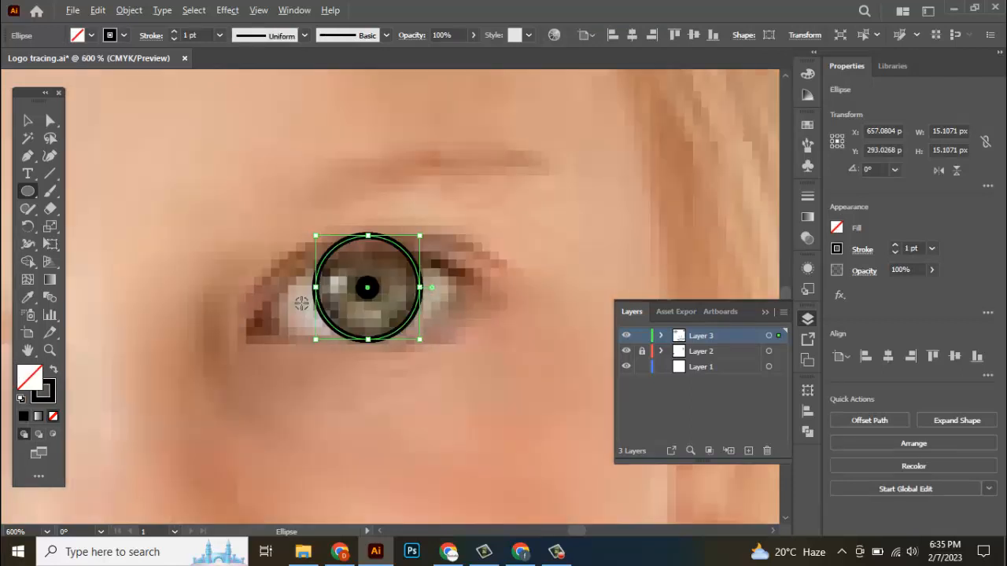
key(p)
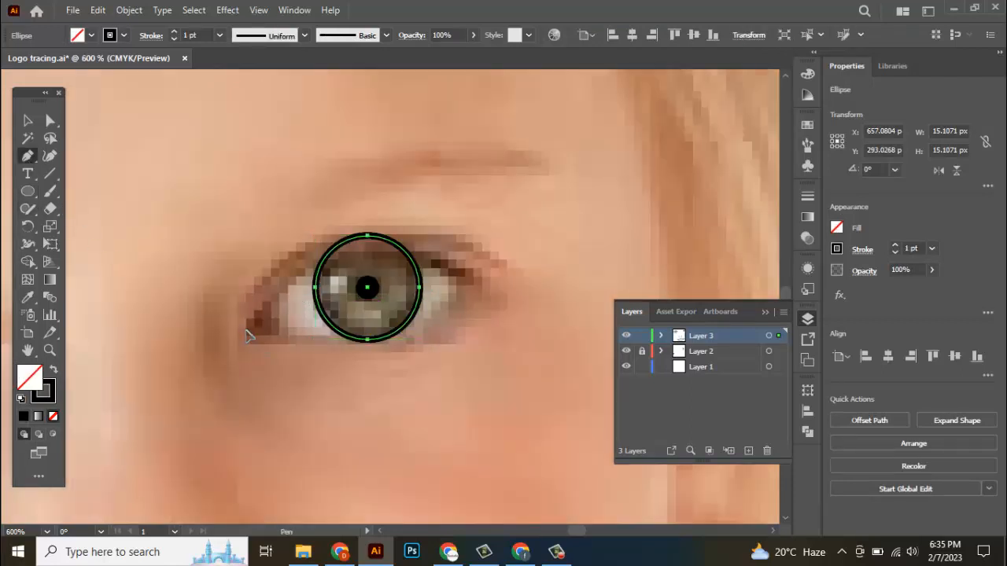
click(246, 331)
drag(478, 283, 629, 391)
click(478, 283)
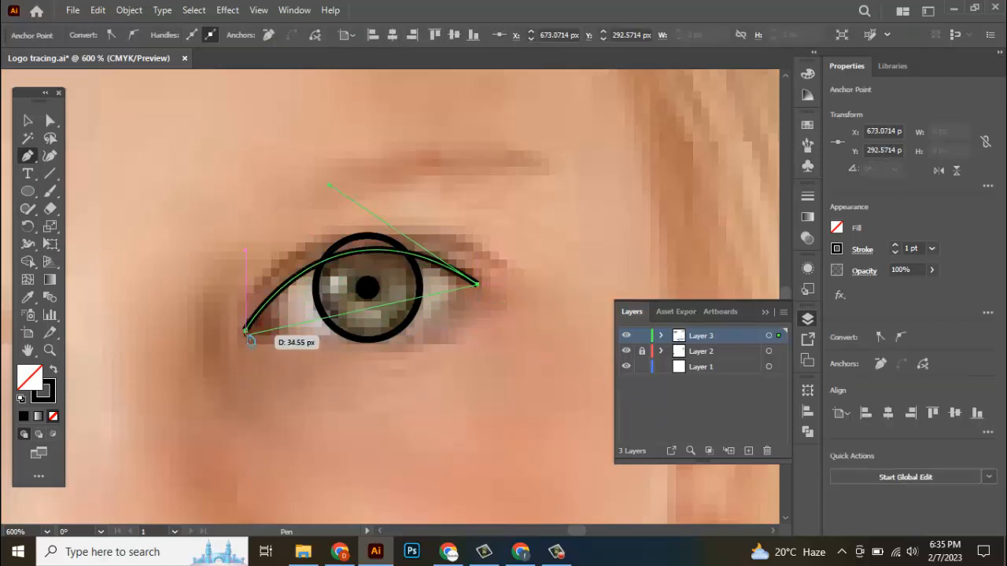
scroll(268, 350, down, 1)
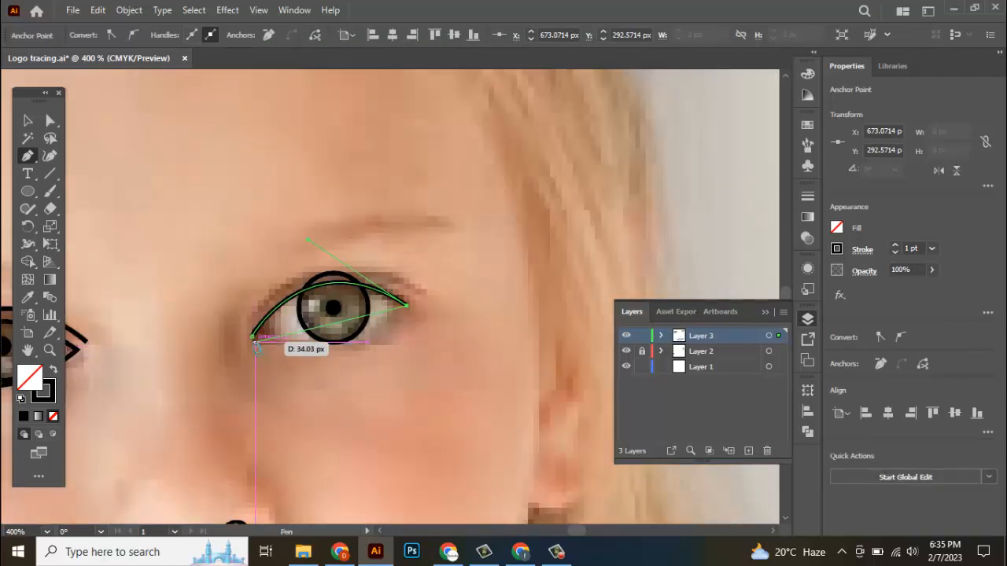
drag(265, 362, 254, 270)
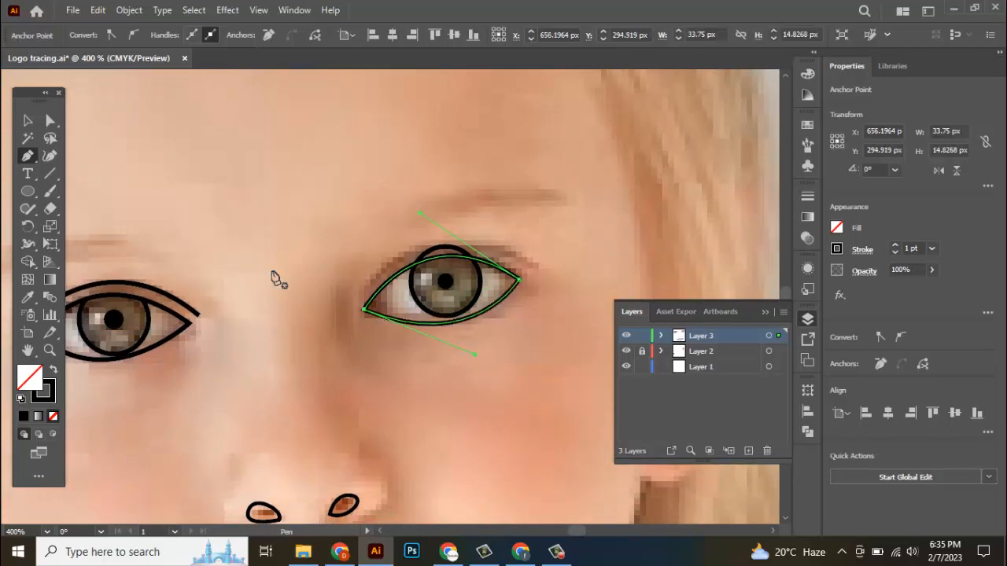
Step: Draw a curved eyelid crease line above the right eye from the inner to the outer corner with the Pen tool
click(358, 291)
drag(503, 315, 367, 262)
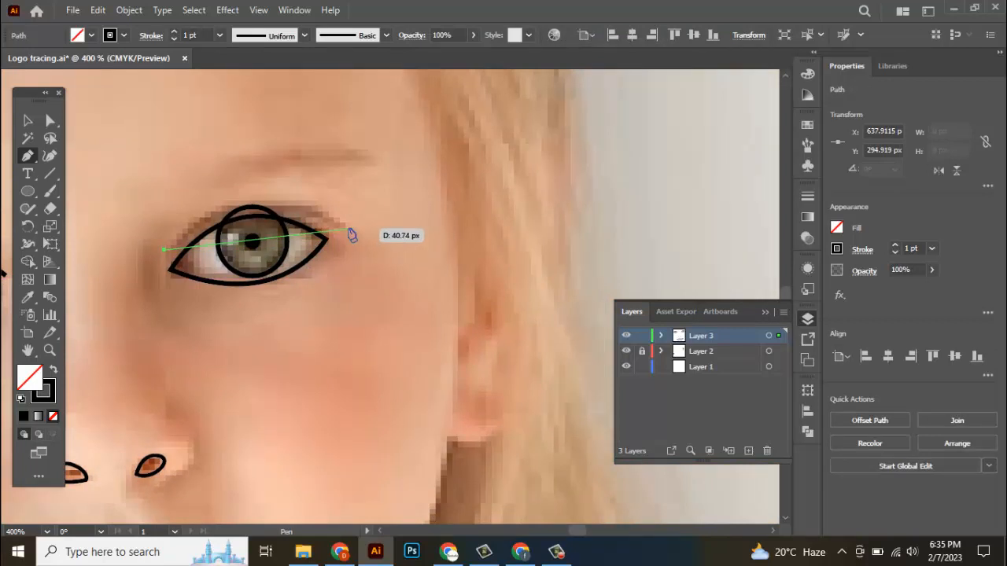
drag(346, 229, 457, 306)
key(v)
click(290, 294)
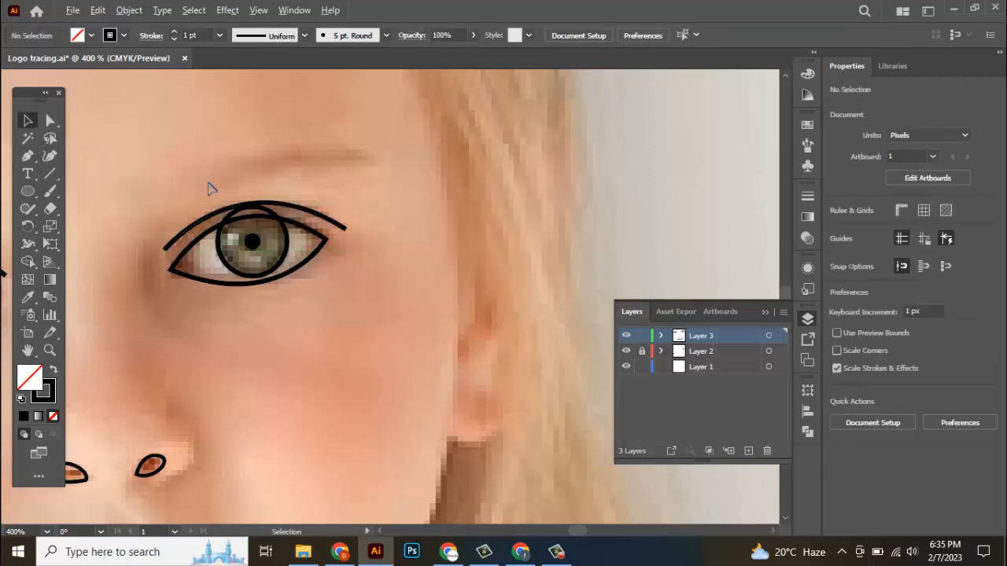
Step: Select the right iris circle and eye outline and remove the iris part above the upper lid with the Shape Builder tool
scroll(196, 175, up, 3)
drag(311, 347, 312, 346)
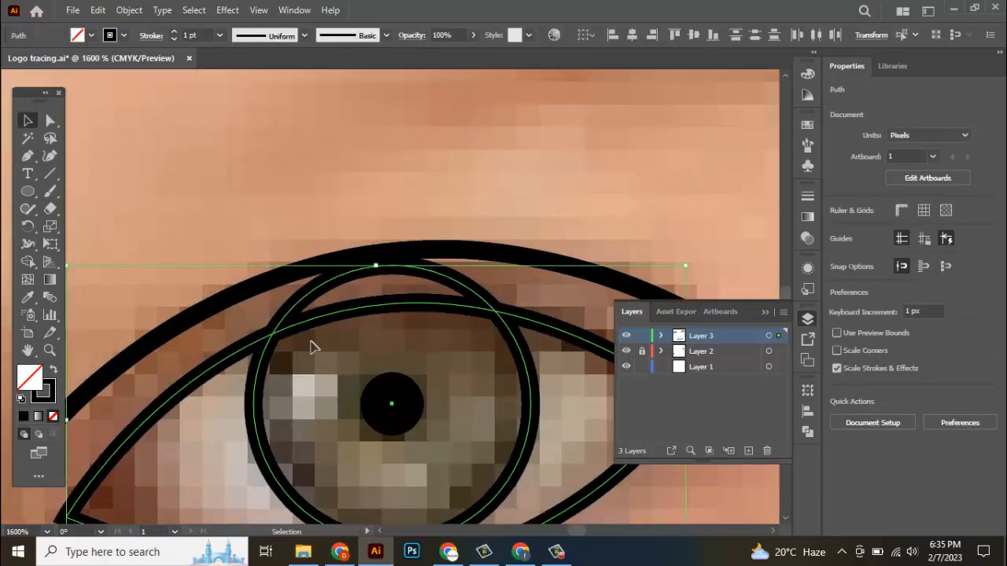
key(shift+m)
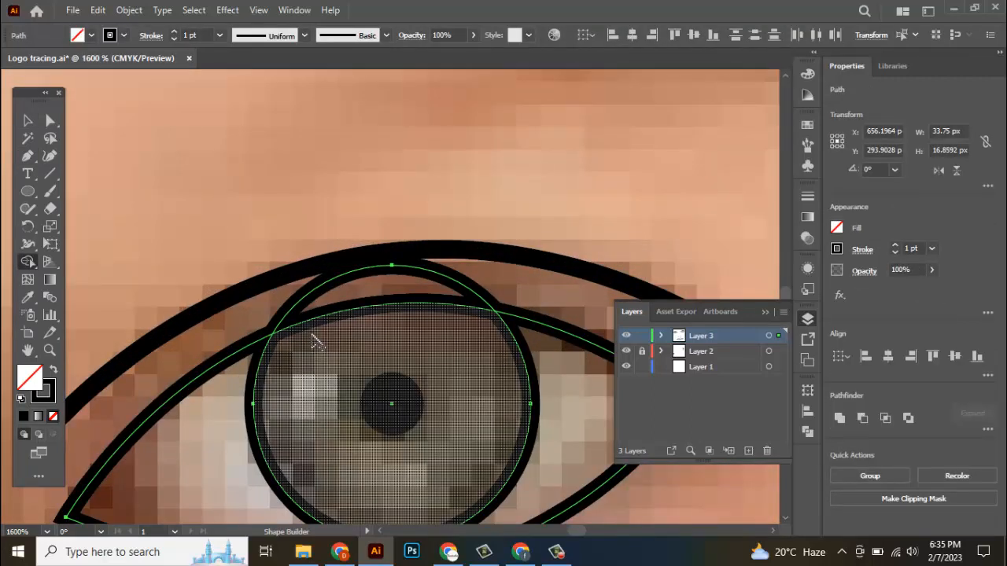
alt+click(315, 295)
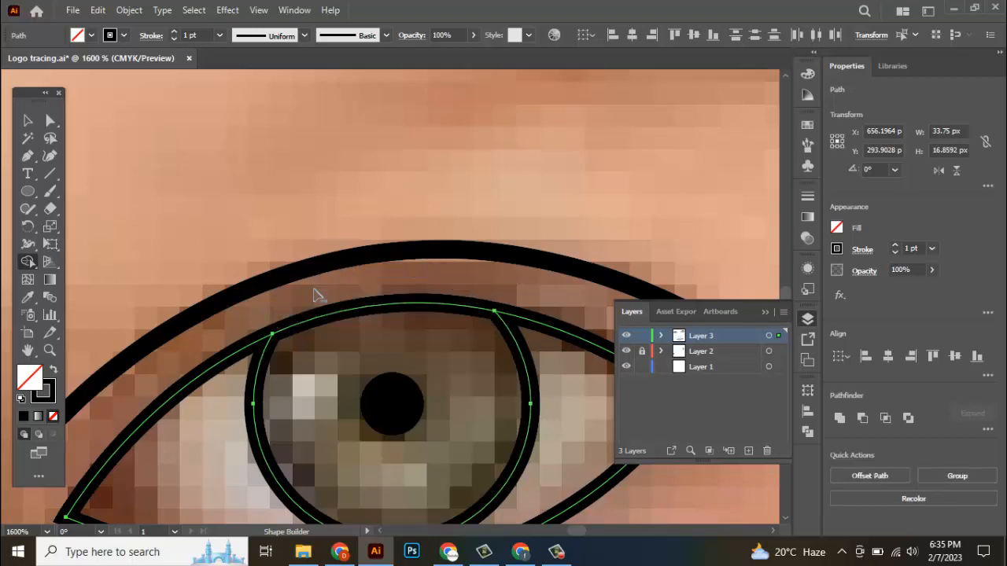
key(v)
click(253, 167)
scroll(321, 175, down, 4)
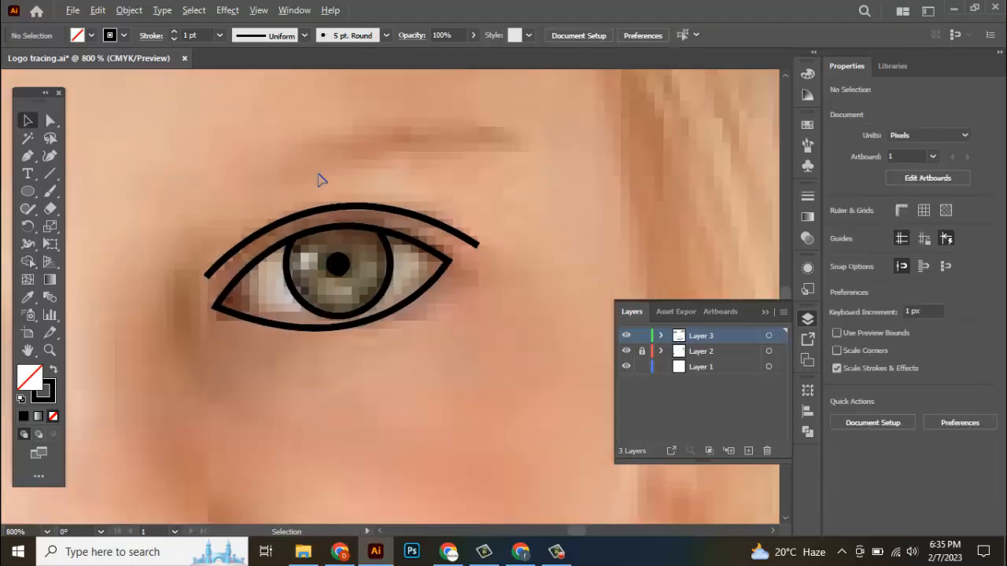
Step: Review both eyes, the nostrils and the lips with the Layer 2 photo hidden, and show the photo again
scroll(315, 189, down, 3)
drag(267, 257, 296, 263)
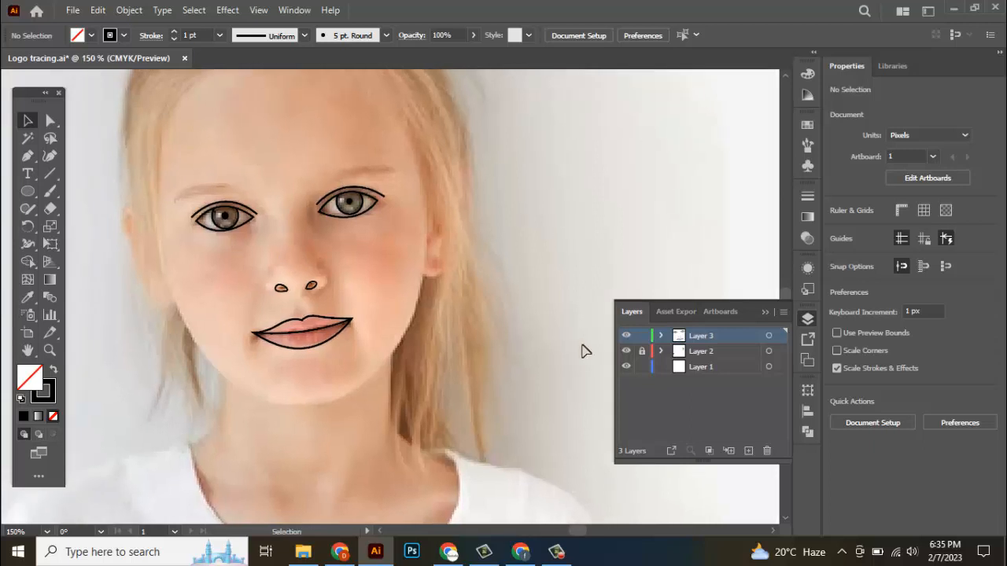
click(626, 365)
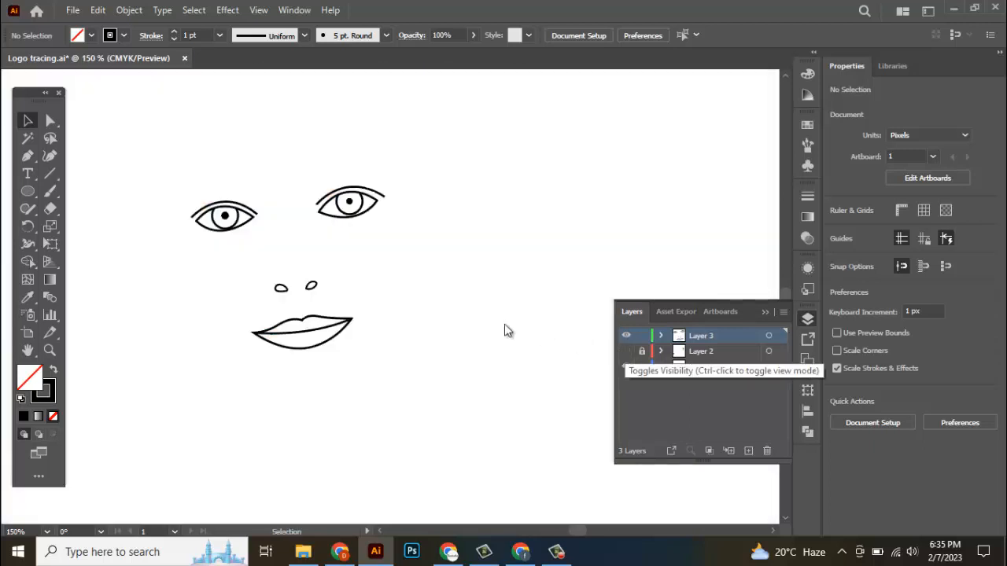
scroll(409, 301, down, 3)
click(626, 364)
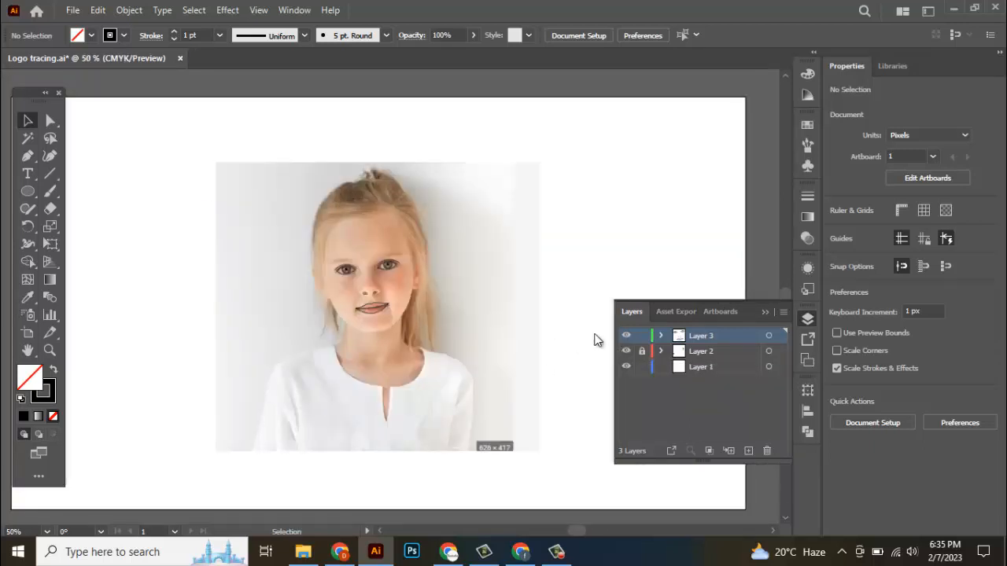
Step: Trace the inner hairline from the middle of the forehead down the left side of the face to the cheek with the Pen tool
scroll(351, 201, up, 1)
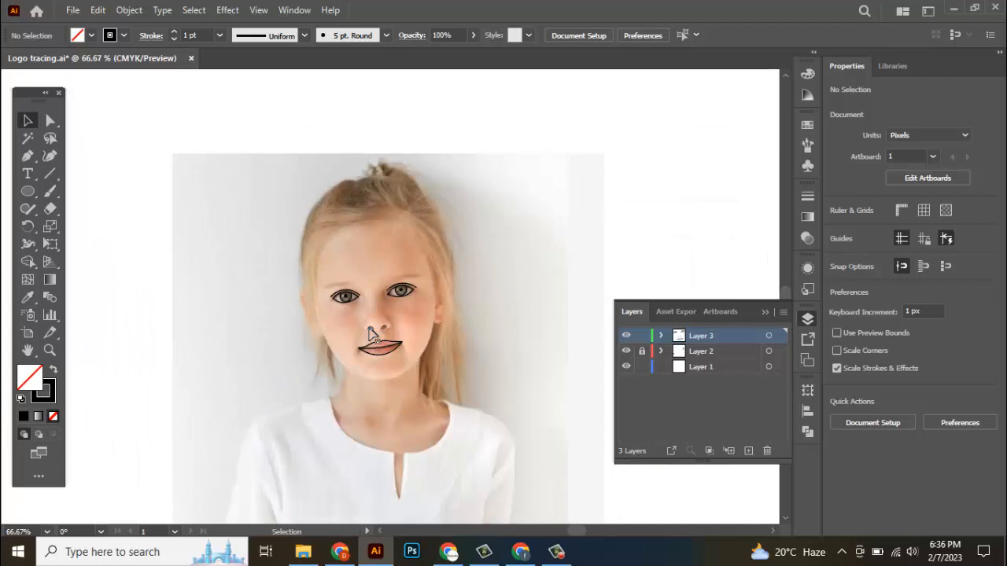
scroll(315, 270, up, 2)
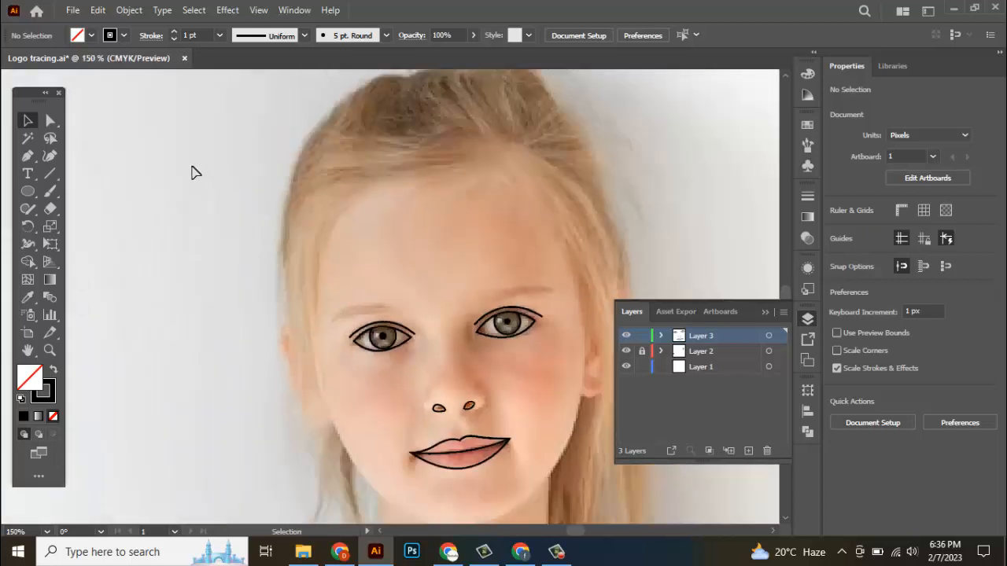
click(484, 174)
mouse_move(343, 205)
mouse_down()
mouse_move(353, 207)
mouse_move(298, 256)
mouse_up()
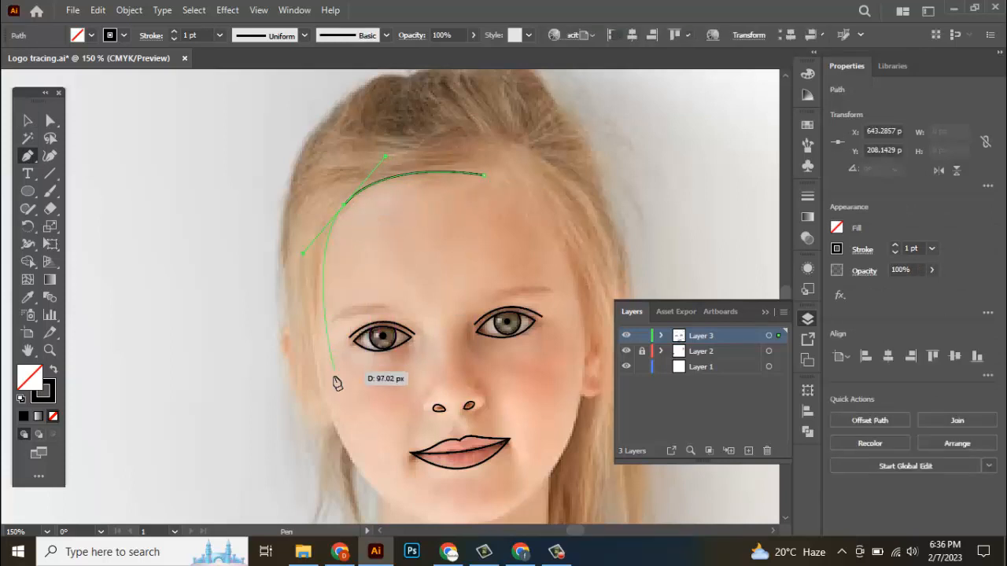
drag(330, 417, 349, 456)
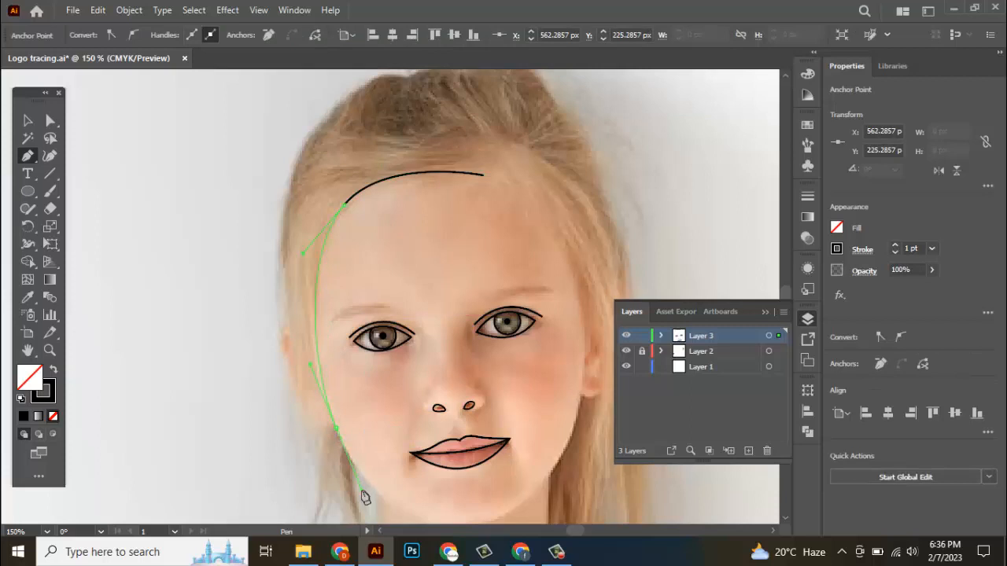
drag(365, 497, 362, 492)
Step: Continue the hair path from the cheek up along the outer left edge of the hair towards the crown
drag(311, 417, 290, 320)
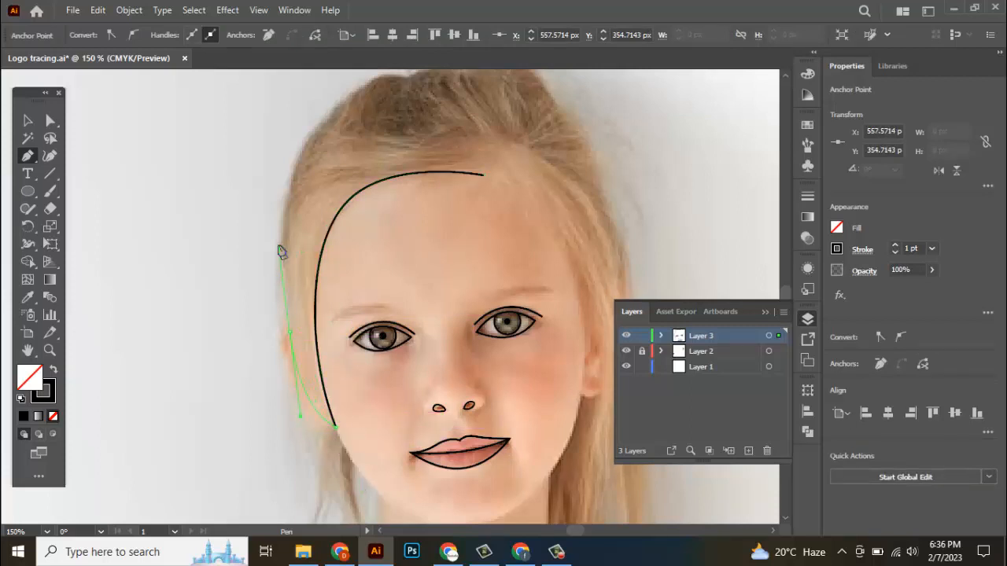
drag(281, 251, 281, 248)
drag(303, 143, 334, 87)
drag(358, 154, 321, 210)
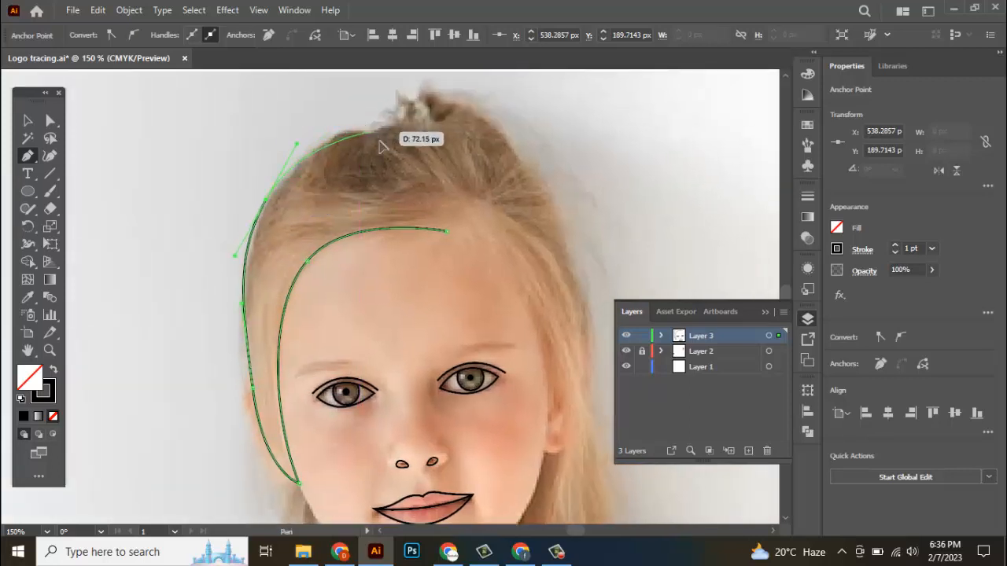
Step: Continue the hair path over the crown, shaping the pointed tufts of the bun, and down to the upper right of the head
drag(370, 131, 396, 153)
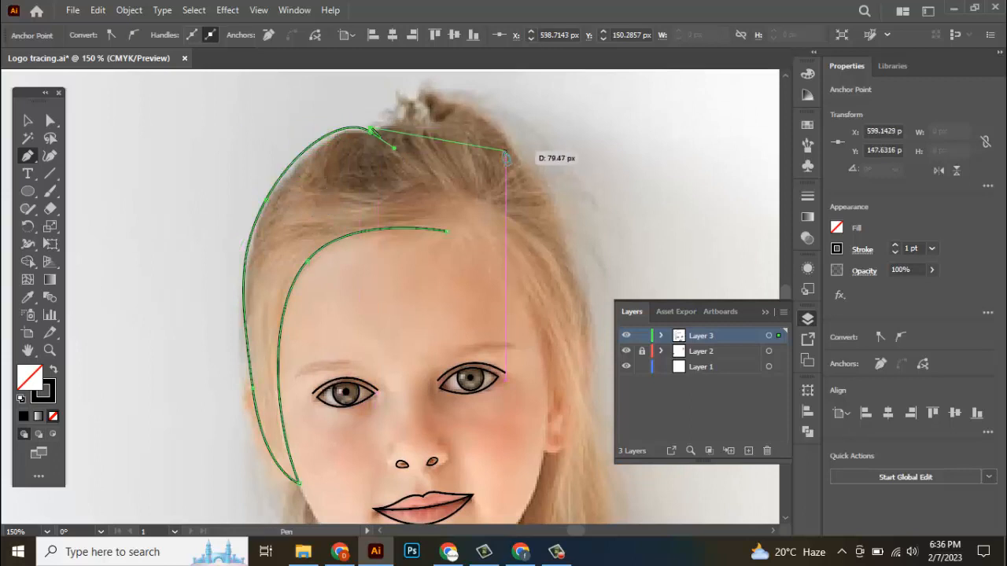
drag(480, 146, 433, 249)
drag(346, 229, 522, 320)
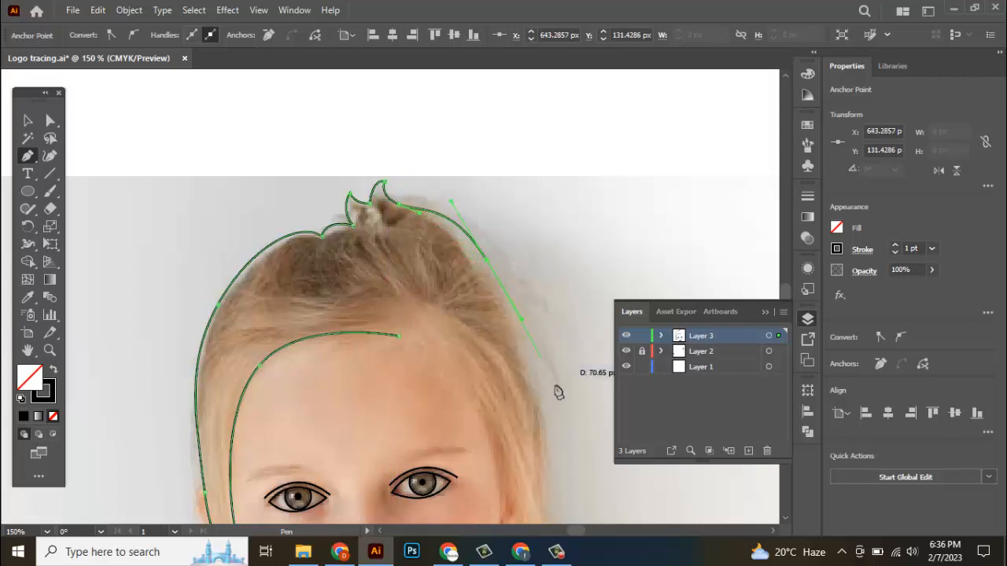
Step: Continue the hair path down the outer right edge of the hair to the strand tip at the shoulder
drag(552, 395, 443, 308)
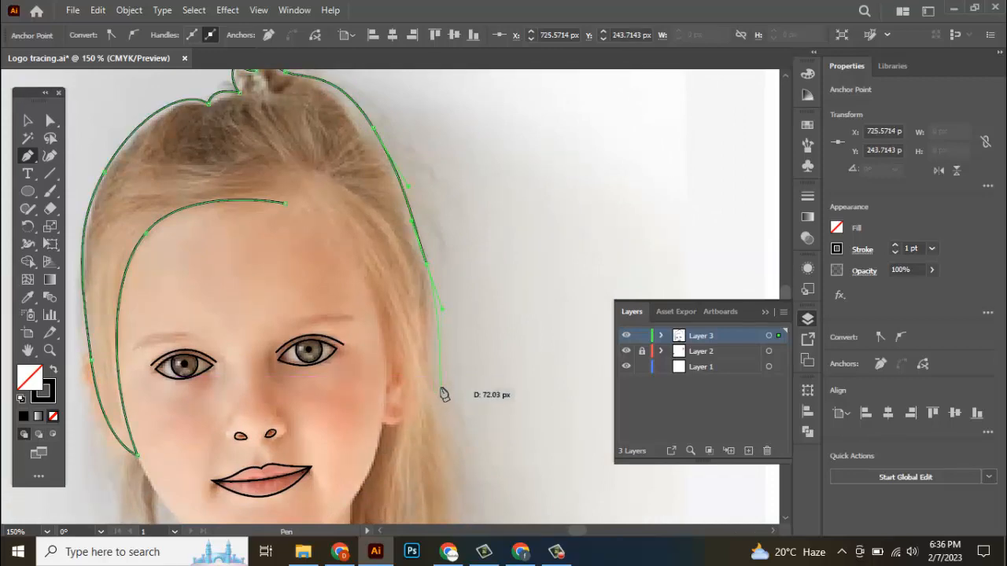
scroll(447, 413, down, 2)
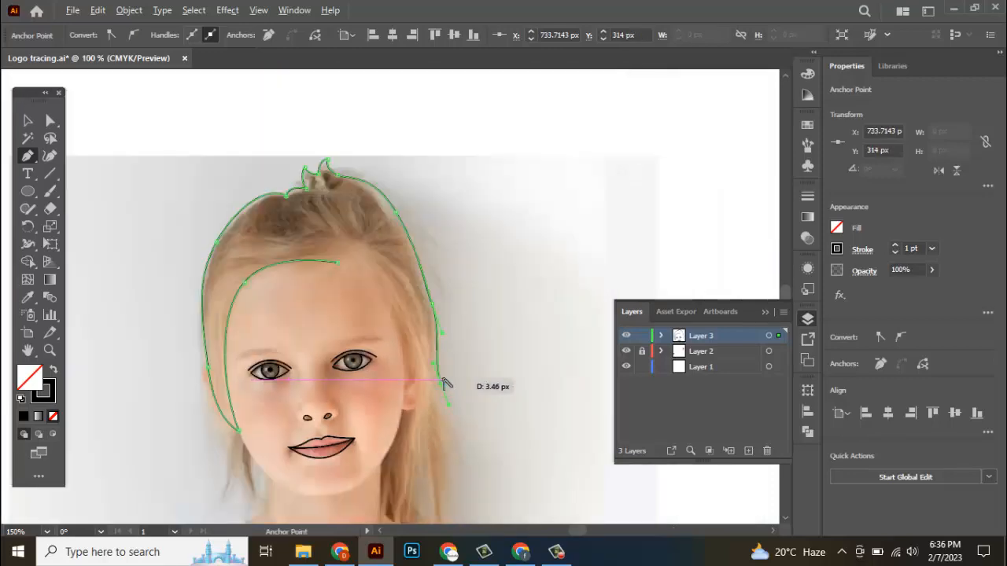
drag(476, 441, 416, 362)
scroll(424, 354, up, 2)
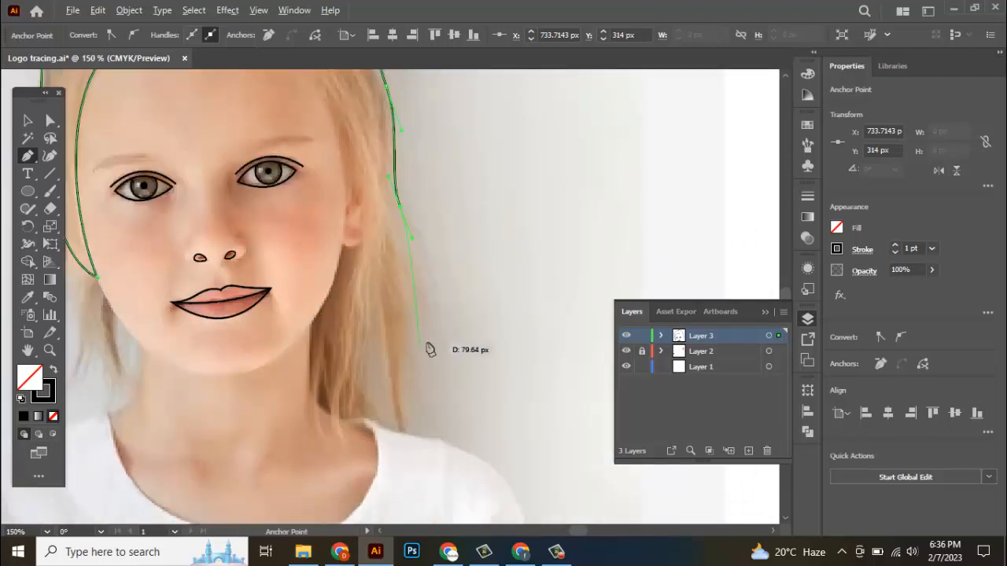
click(409, 340)
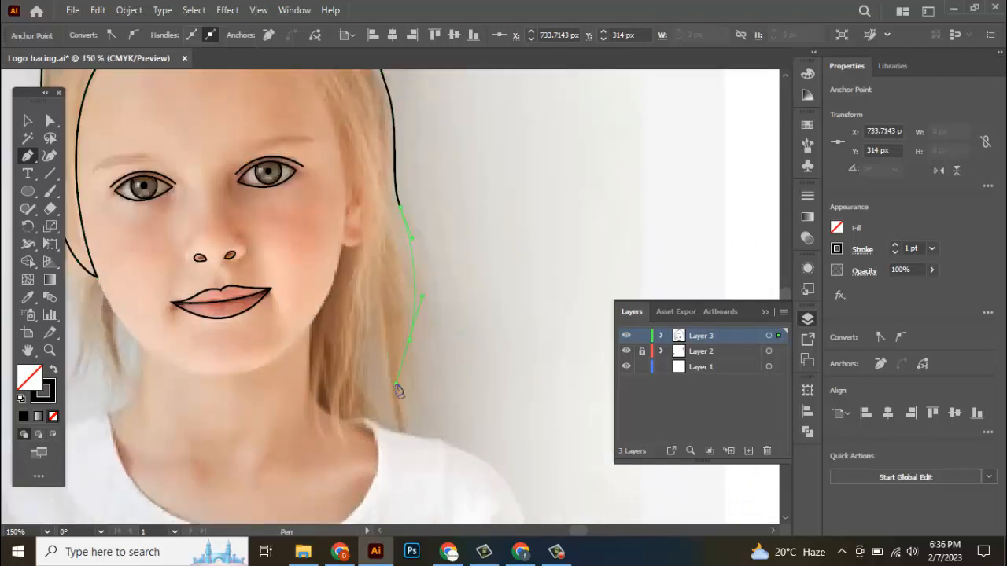
click(396, 386)
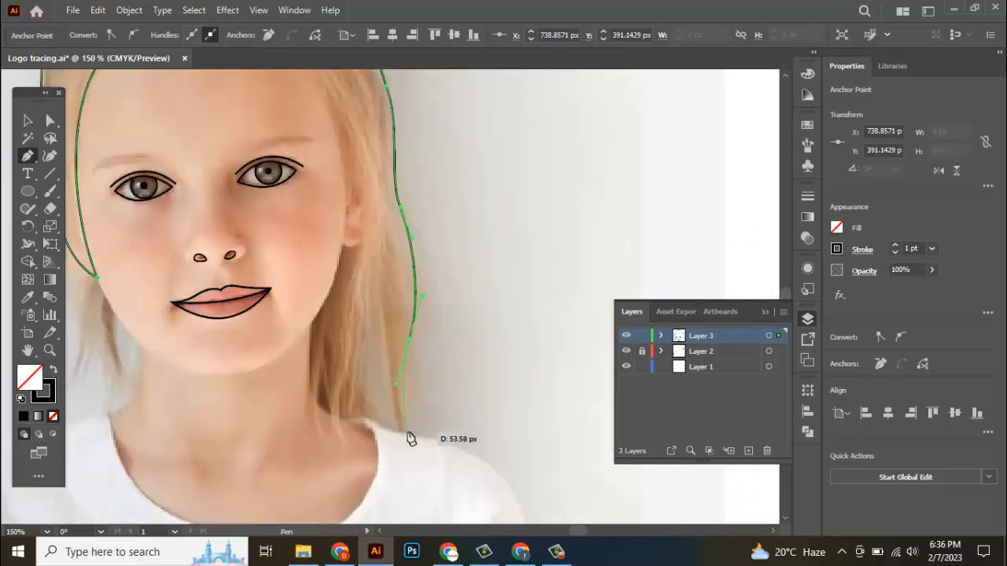
click(408, 434)
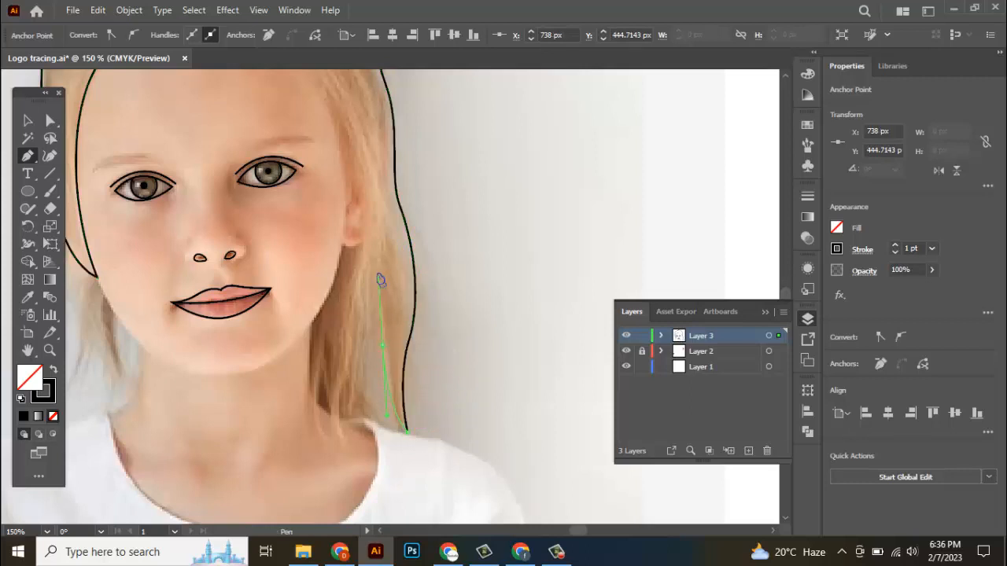
Step: Continue the hair path through the notched strand tips at the shoulder and up along the neck to the jaw, ending the path there
drag(379, 275, 379, 274)
drag(386, 370, 366, 470)
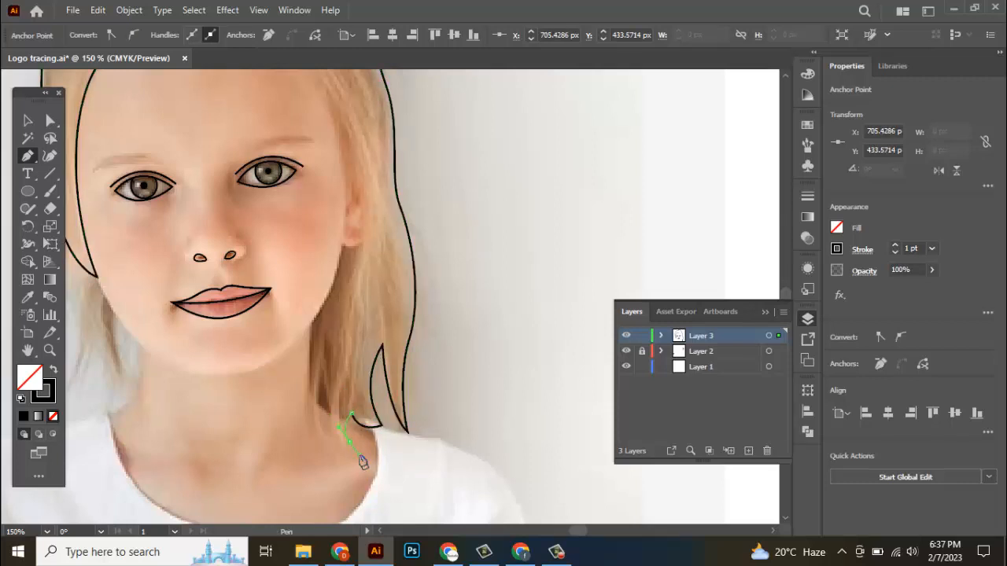
drag(349, 434, 310, 381)
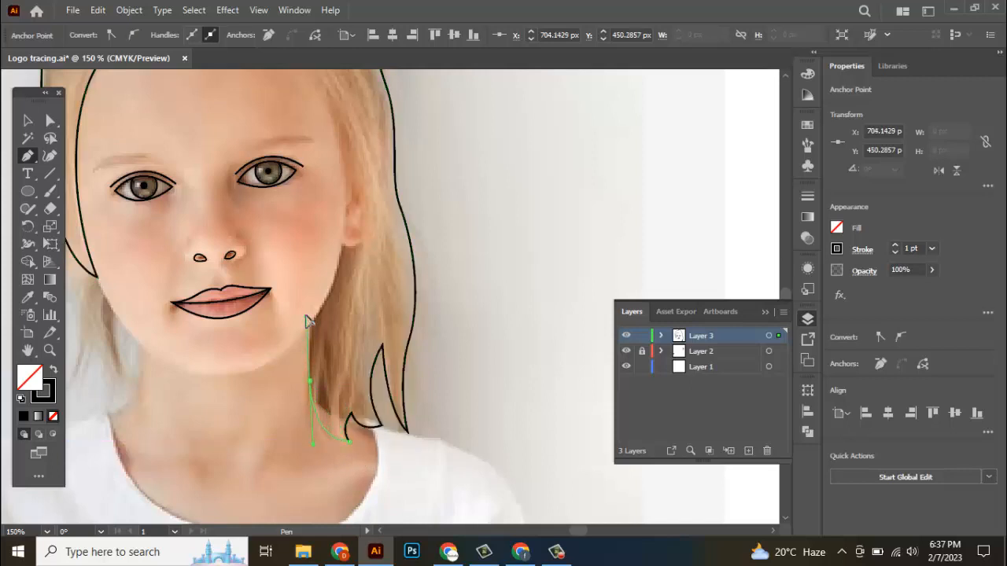
mouse_move(306, 318)
mouse_down()
mouse_move(319, 348)
mouse_move(308, 419)
mouse_move(308, 302)
mouse_up()
scroll(315, 349, up, 2)
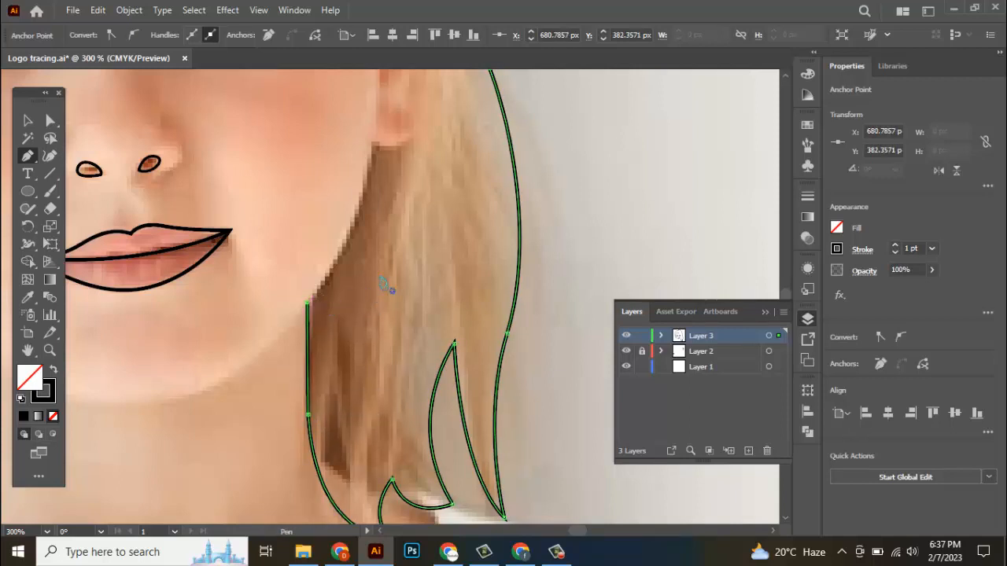
scroll(391, 289, down, 3)
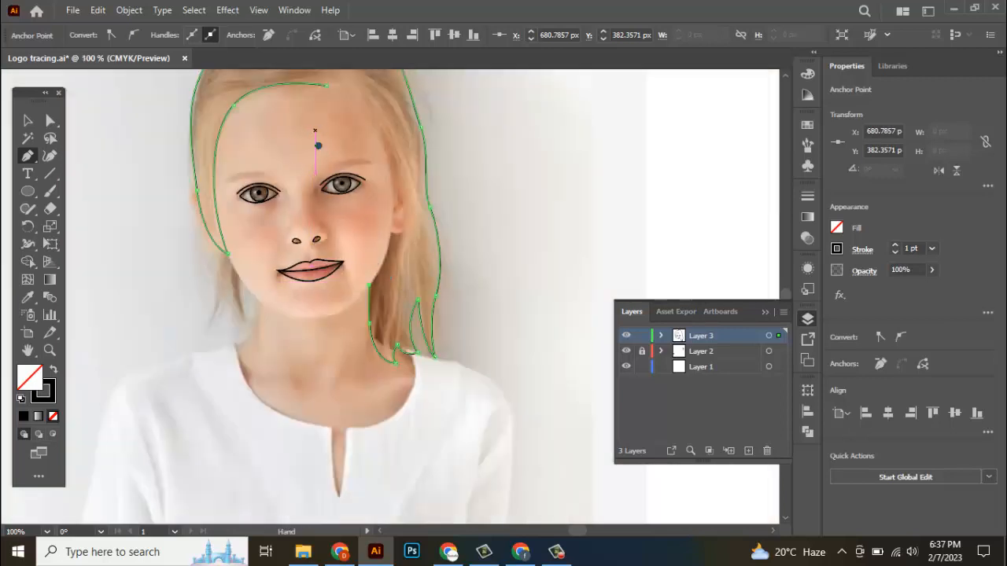
scroll(348, 209, up, 2)
ctrl+click(330, 397)
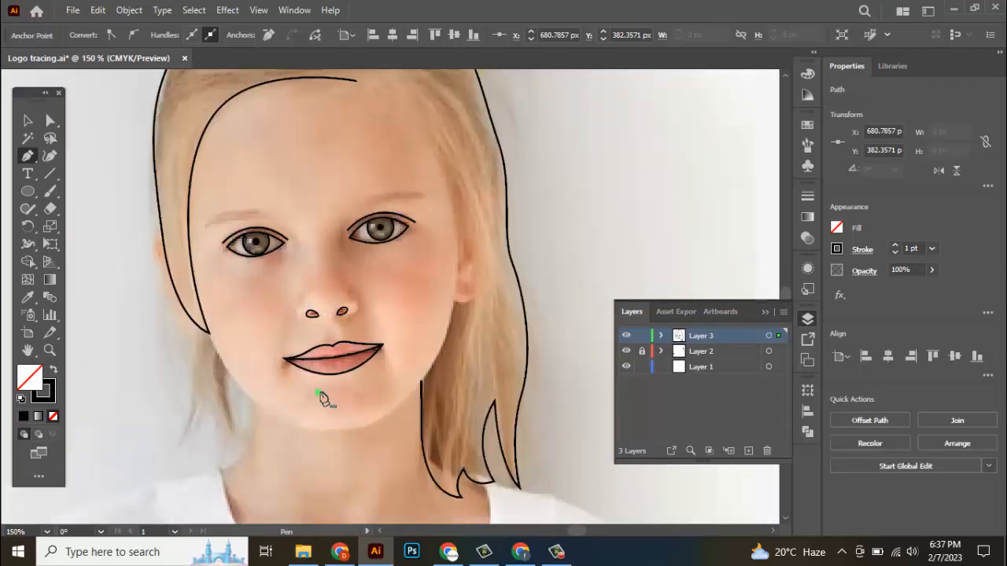
Step: Trace the jawline from the left cheek around the chin and up to the right earlobe with the Pen tool
click(210, 334)
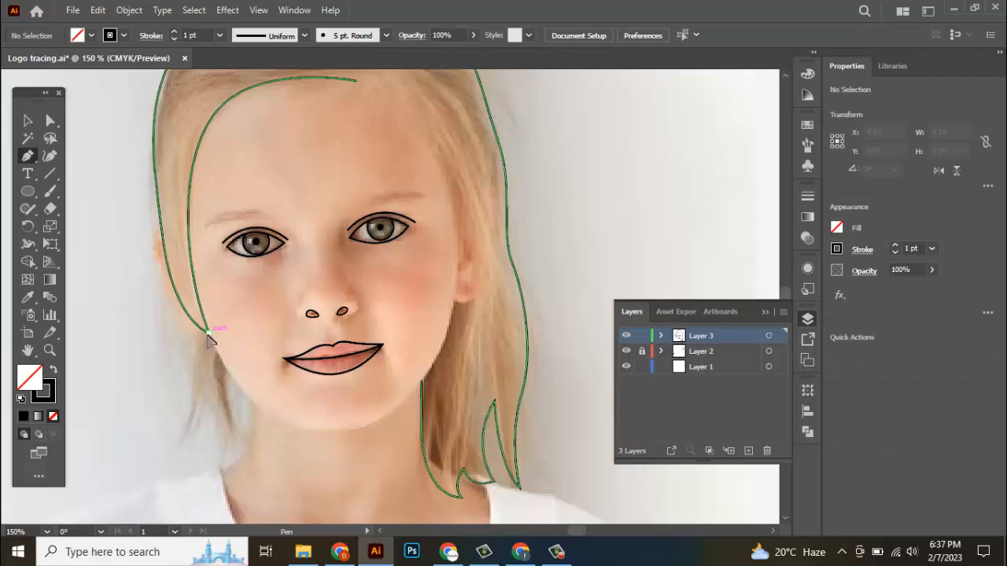
click(333, 433)
click(422, 427)
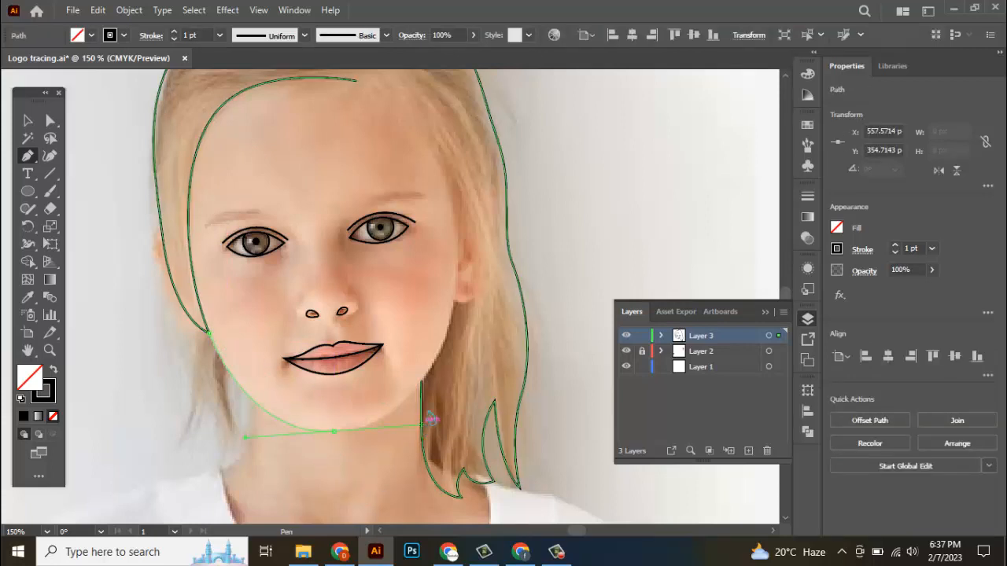
drag(431, 420, 457, 295)
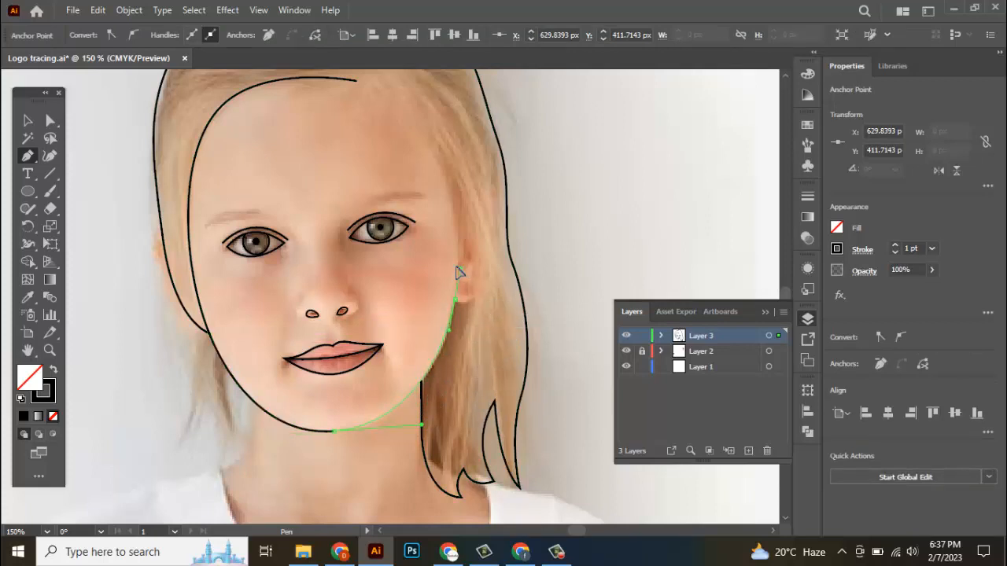
drag(456, 266, 454, 265)
click(454, 299)
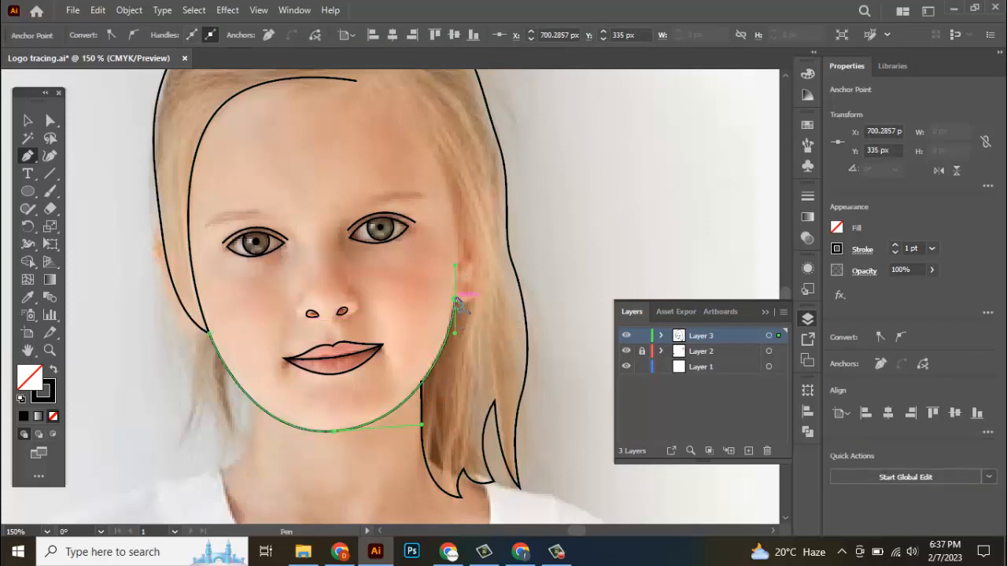
Step: Continue the face path around the right ear, from the earlobe over the outer edge to the top of the ear
scroll(519, 258, up, 2)
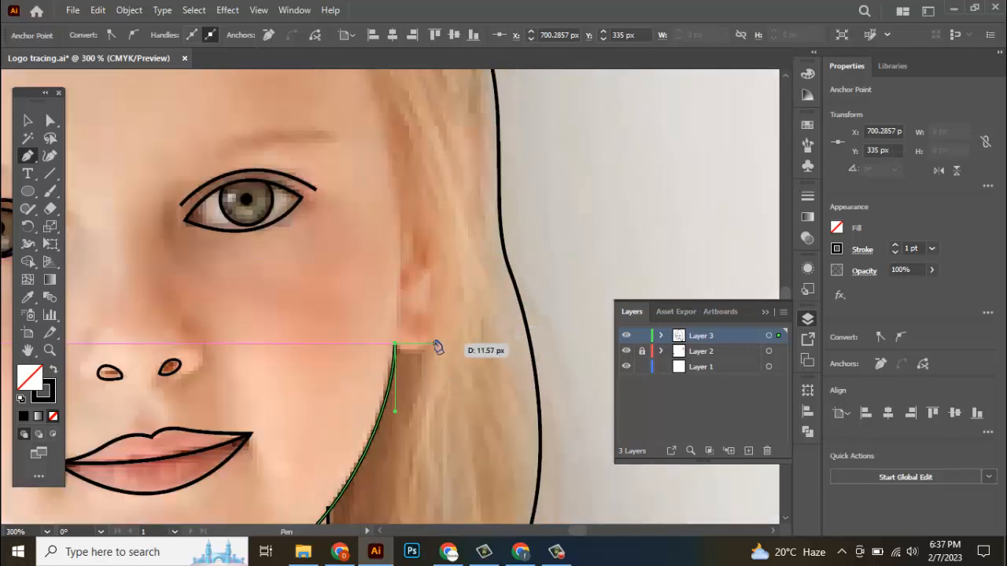
drag(424, 352, 436, 339)
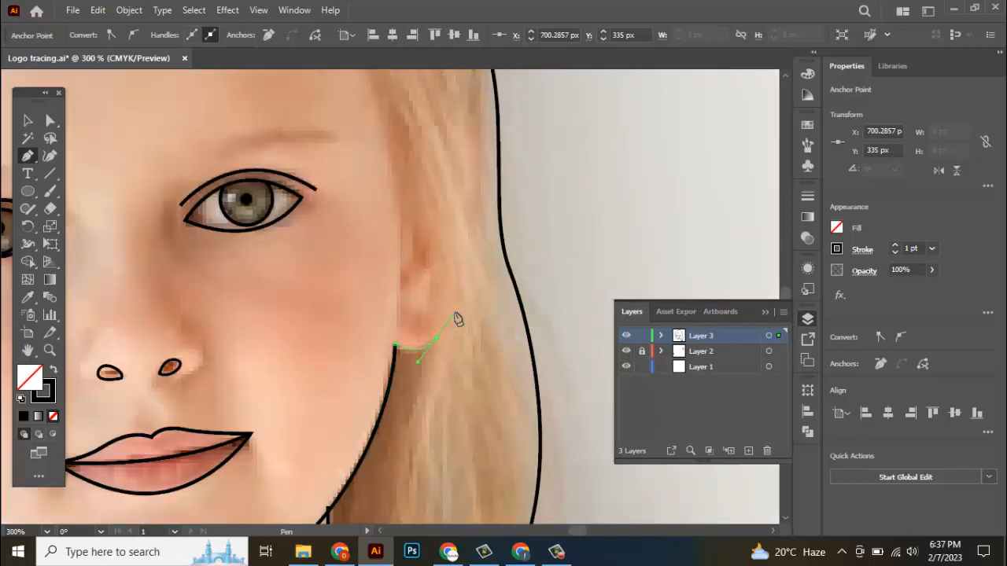
drag(461, 236, 463, 216)
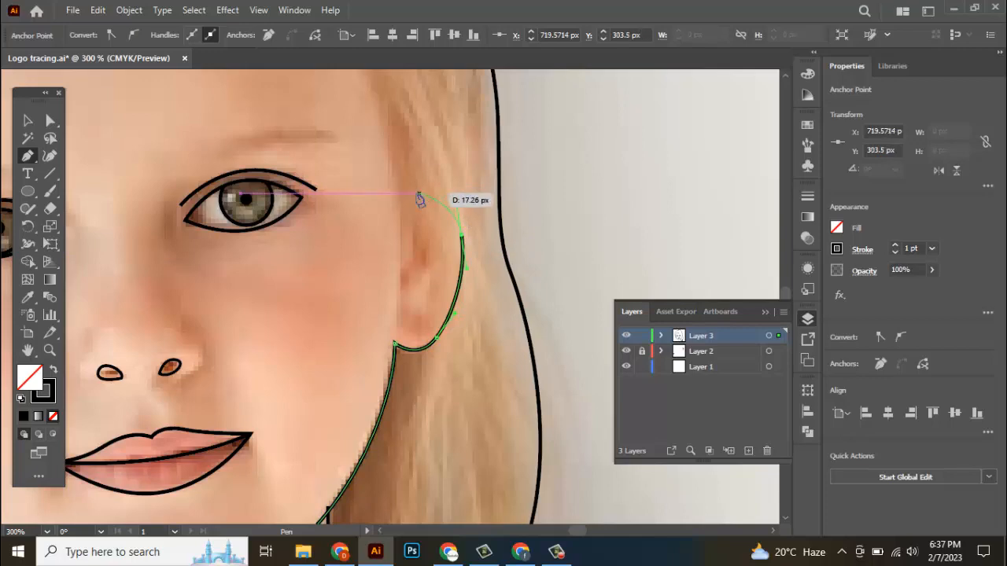
drag(401, 193, 373, 224)
Step: Continue the path from the top of the ear up the right hairline and join it to the forehead endpoint of the hair outline
scroll(374, 224, down, 3)
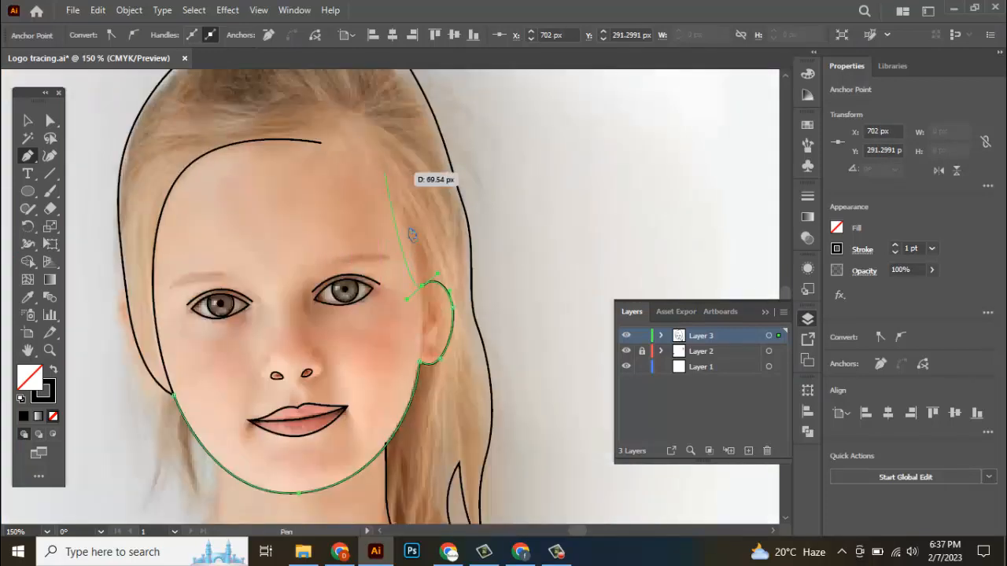
drag(422, 283, 324, 149)
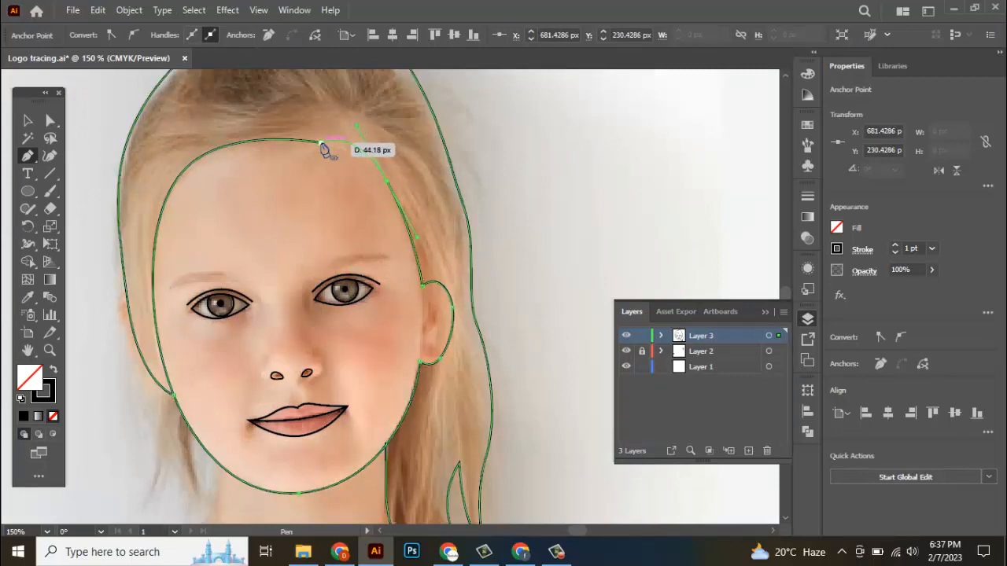
click(321, 143)
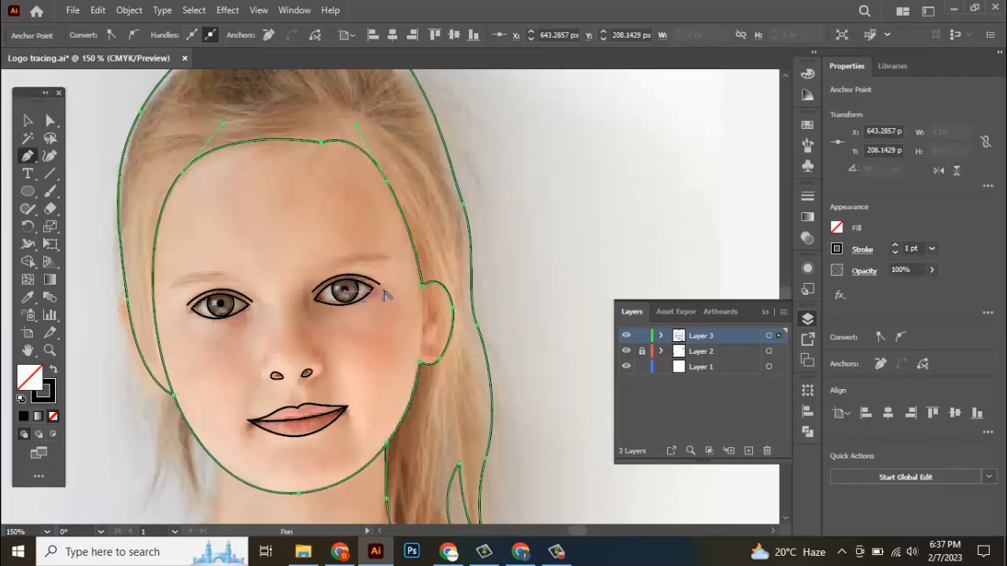
Step: Draw a curved line between the face and the right ear, from the top of the ear down to the earlobe
scroll(382, 291, down, 2)
scroll(403, 311, up, 2)
scroll(403, 313, up, 2)
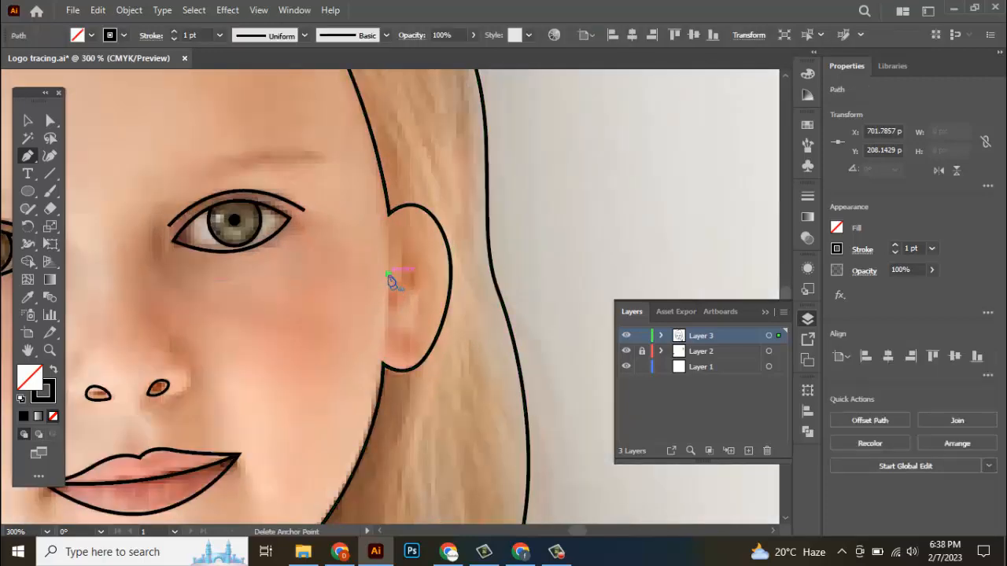
click(388, 213)
drag(383, 366, 382, 380)
drag(377, 442, 401, 384)
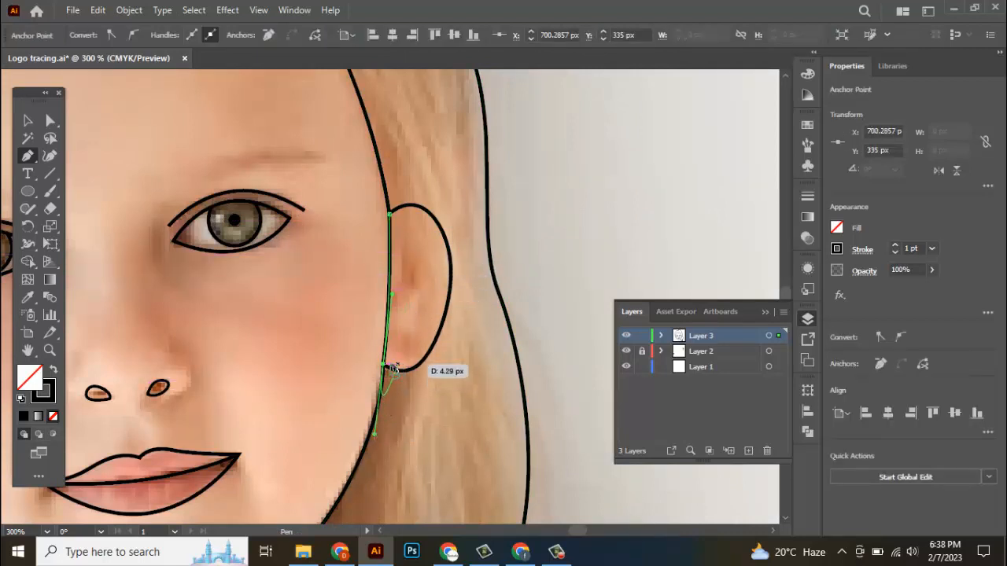
click(383, 364)
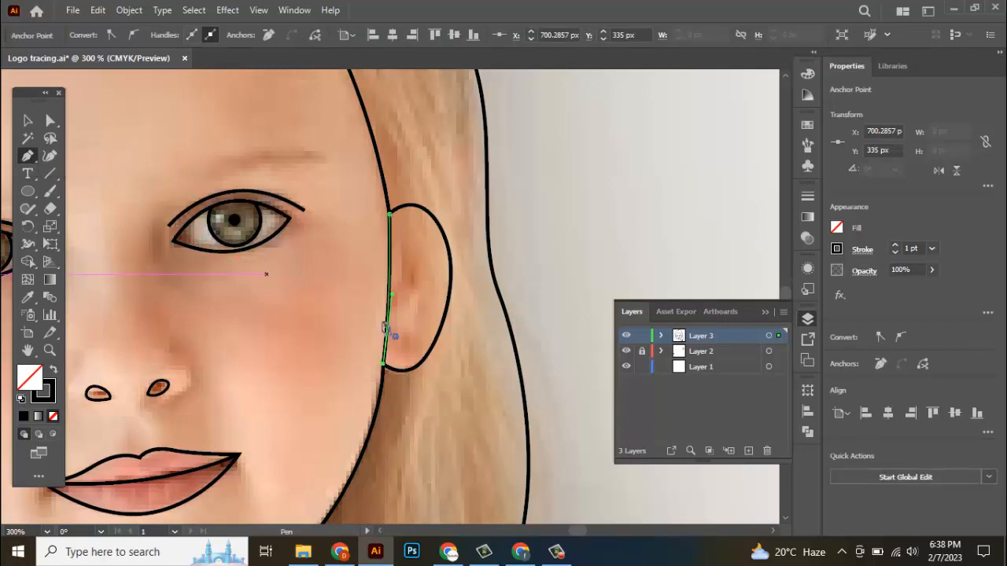
Step: Draw an S-shaped inner fold line inside the right ear with the Pen tool and deselect it
click(411, 251)
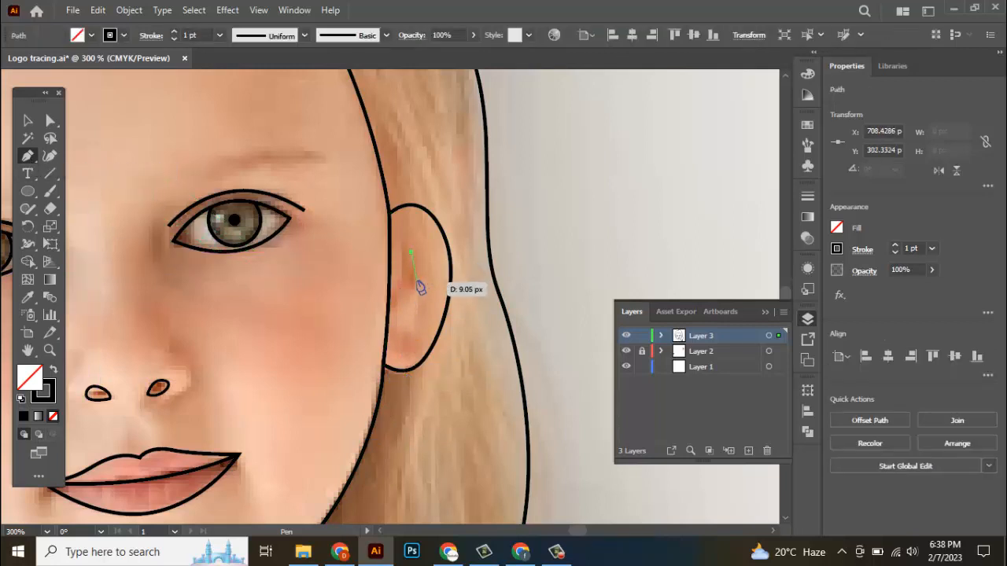
drag(417, 282, 407, 294)
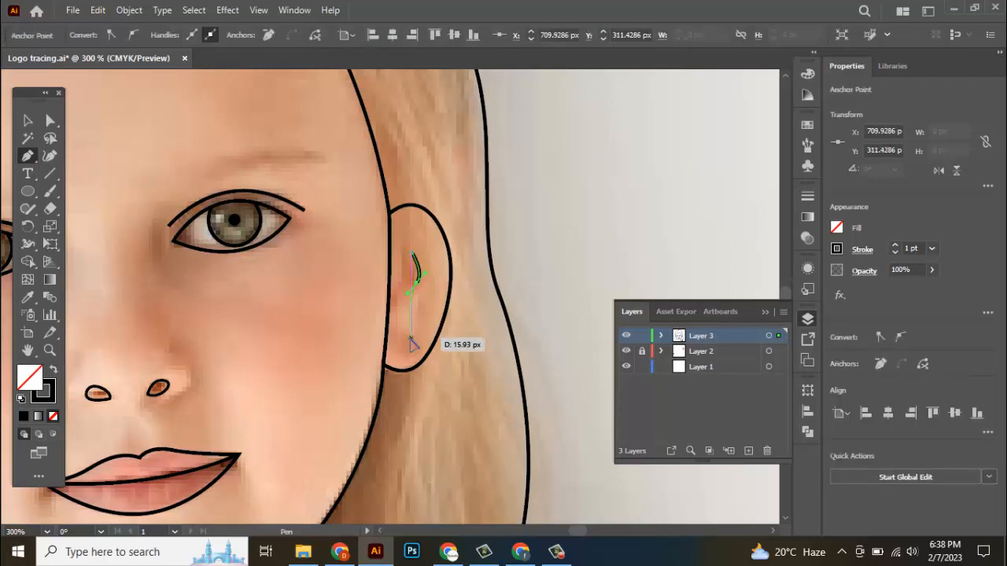
drag(410, 337, 430, 355)
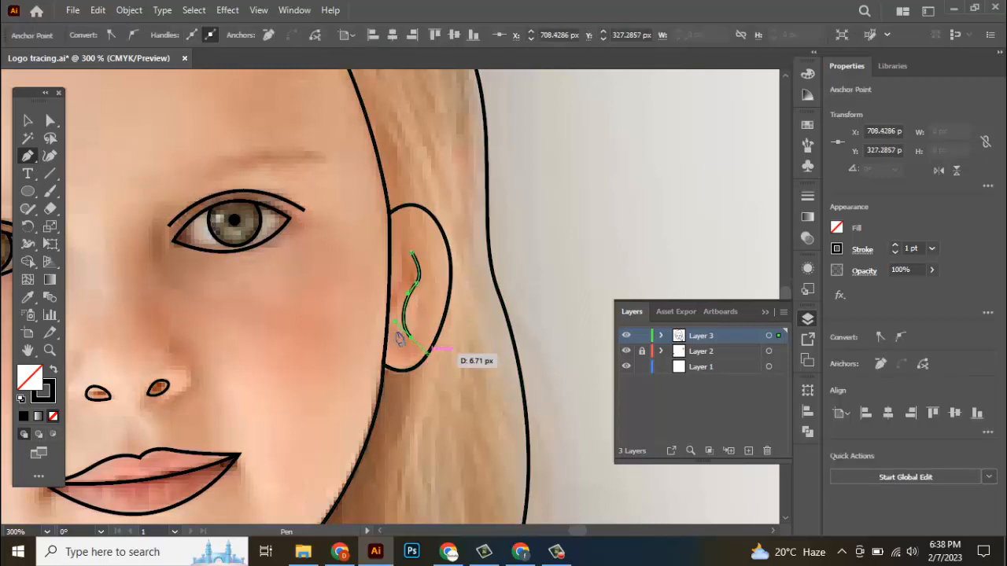
scroll(471, 346, down, 3)
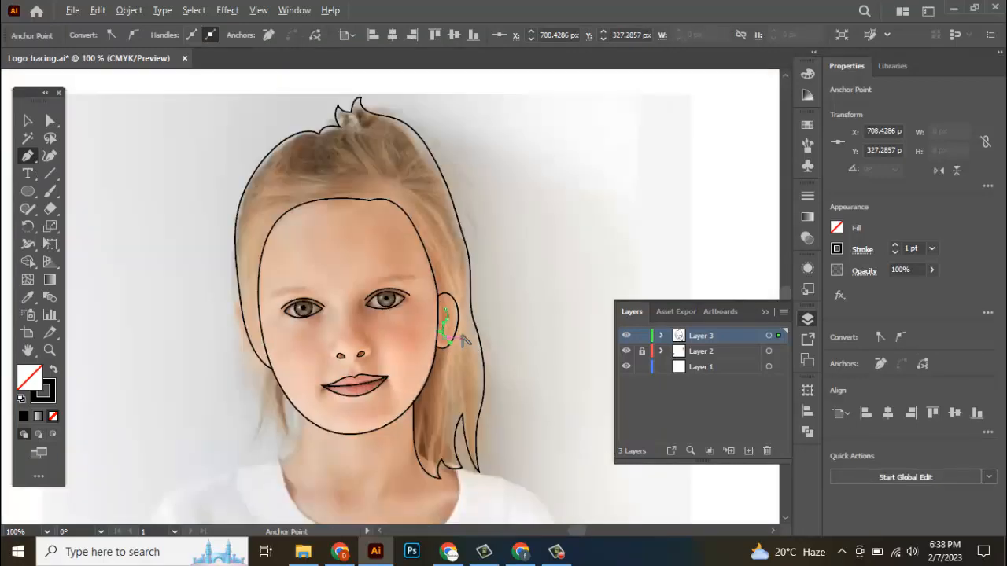
key(v)
click(512, 297)
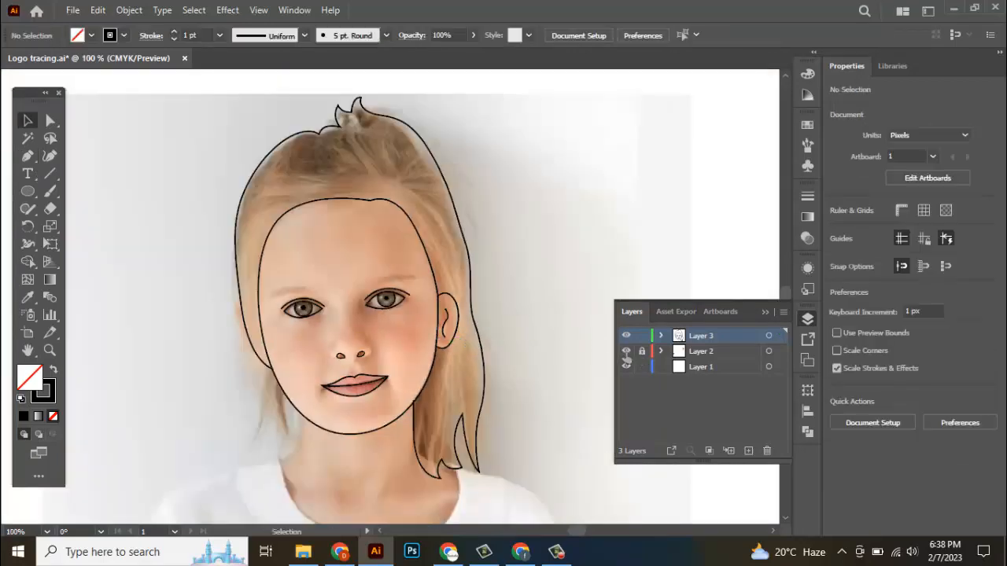
Step: Hide and reshow a layer beneath the tracing to check the line art drawn so far on the whole artboard
click(626, 365)
click(626, 365)
scroll(503, 307, down, 2)
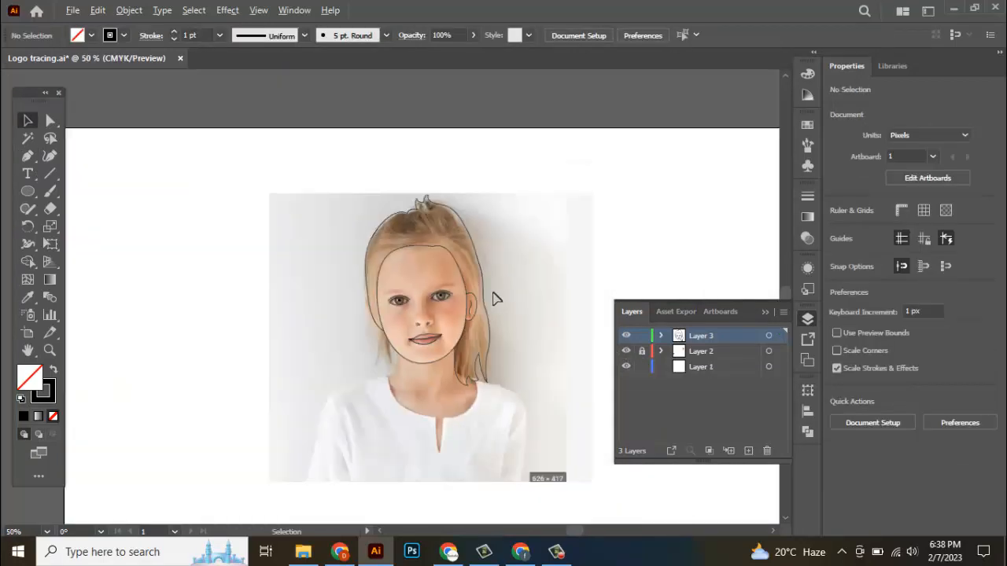
drag(500, 391, 469, 341)
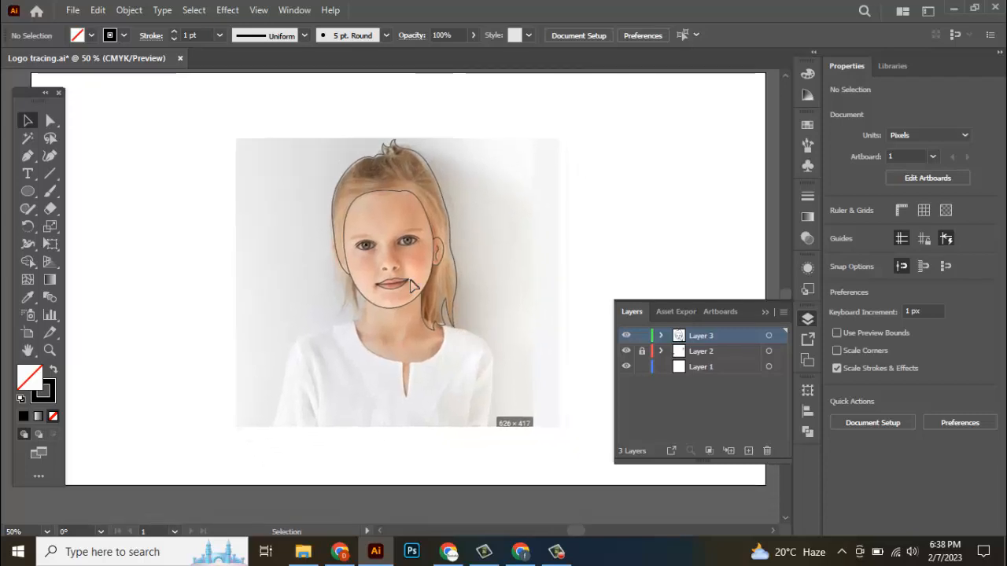
Step: Trace the left eyebrow's upper edge from its inner end to the outer tip and start its lower edge back inward with the Pen tool
scroll(367, 223, up, 2)
scroll(483, 234, up, 3)
scroll(483, 243, down, 1)
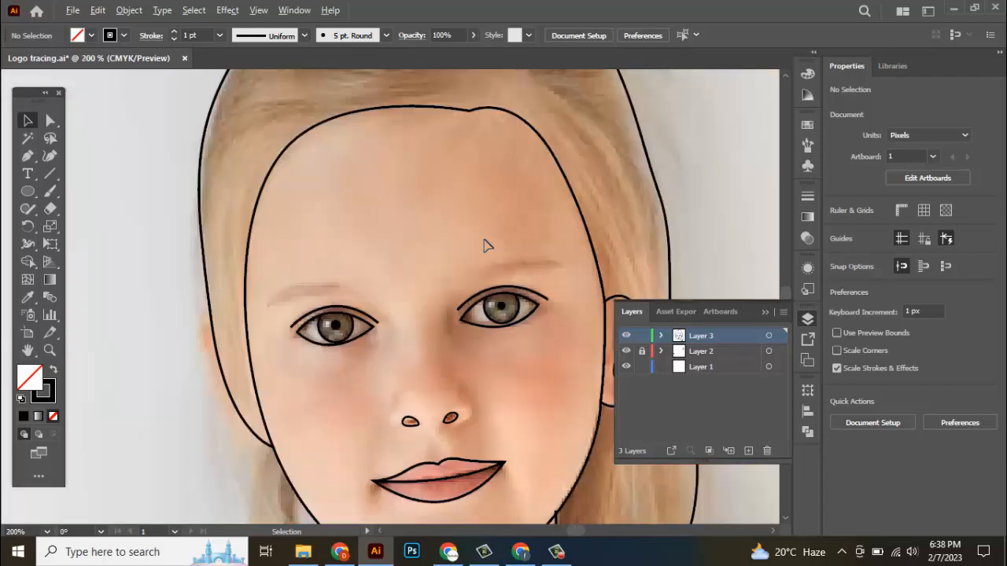
key(p)
scroll(429, 279, up, 1)
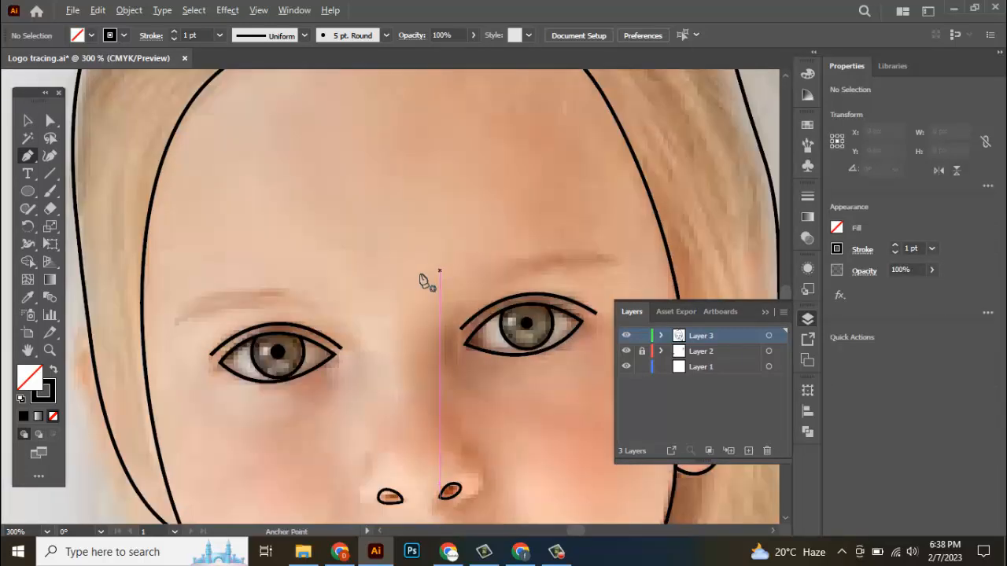
click(315, 304)
drag(172, 323, 127, 392)
click(172, 325)
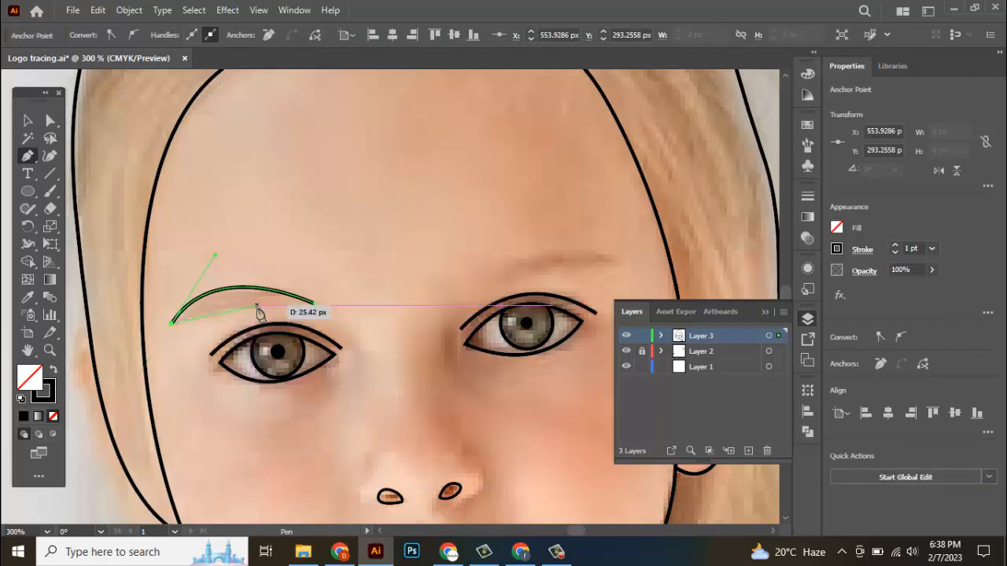
drag(258, 312, 294, 315)
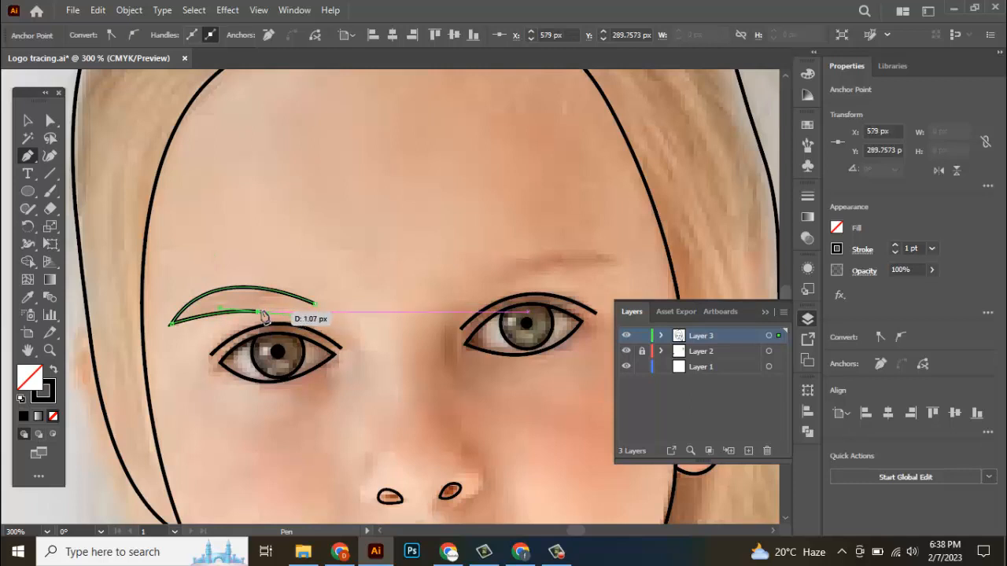
Step: Try closing the left eyebrow outline with a small hooked notch leading to its inner tip, and undo these segments
click(259, 313)
scroll(262, 315, up, 3)
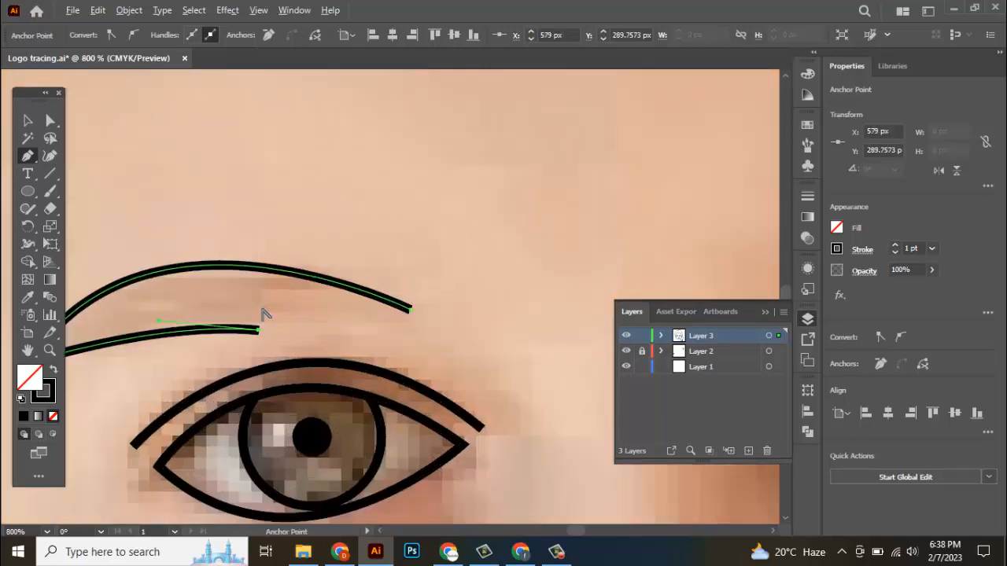
drag(247, 315, 221, 306)
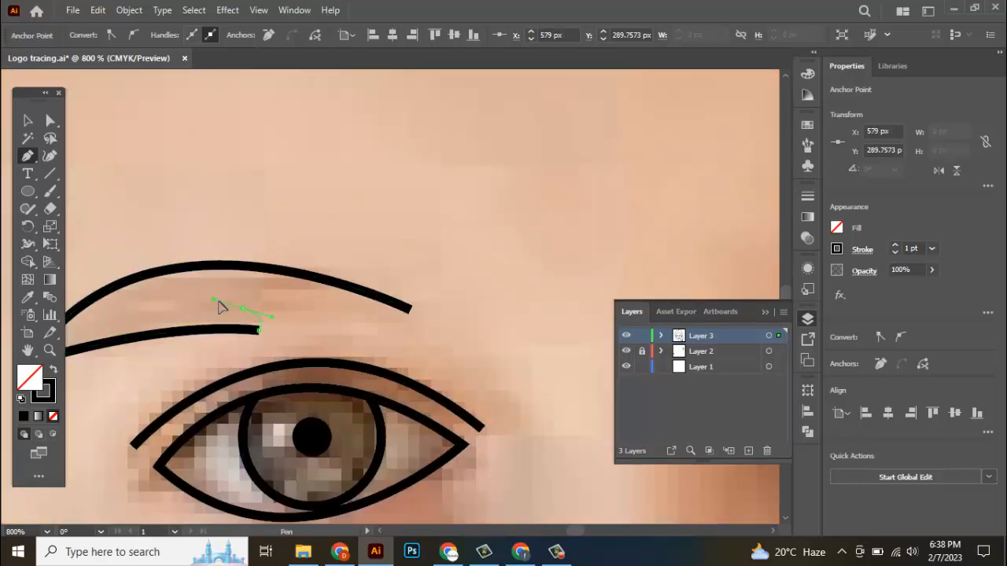
click(243, 309)
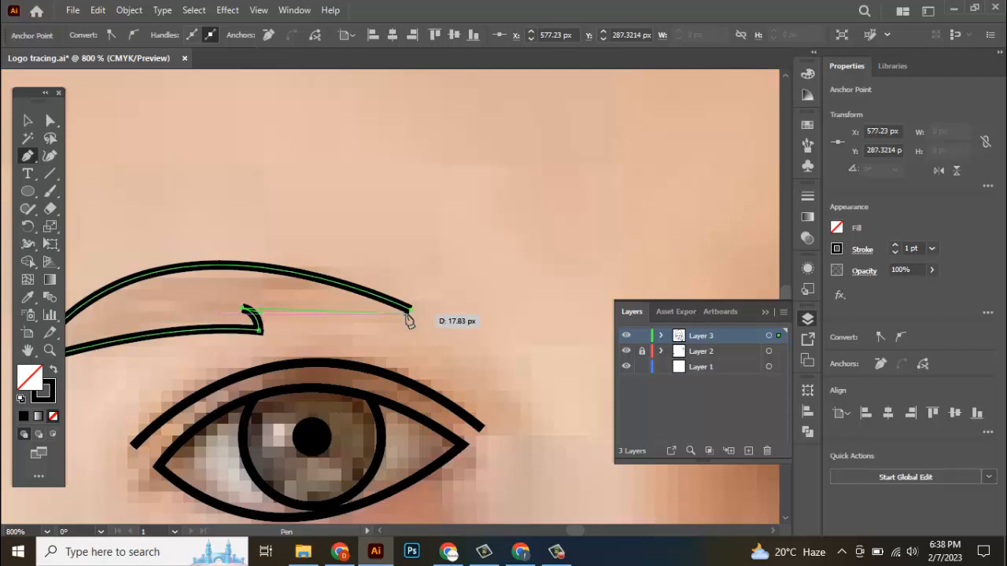
drag(410, 310, 458, 333)
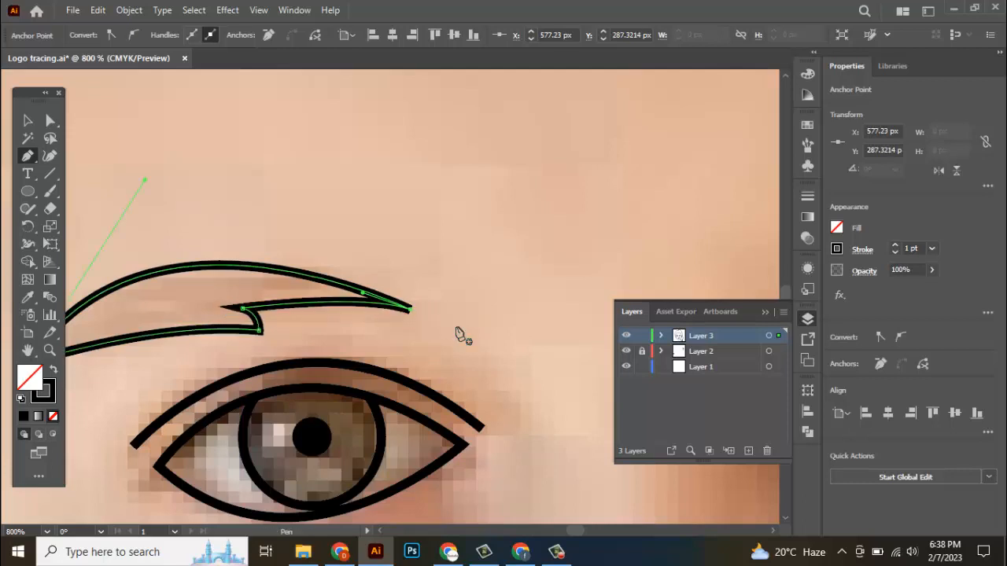
scroll(364, 273, down, 2)
scroll(288, 292, up, 1)
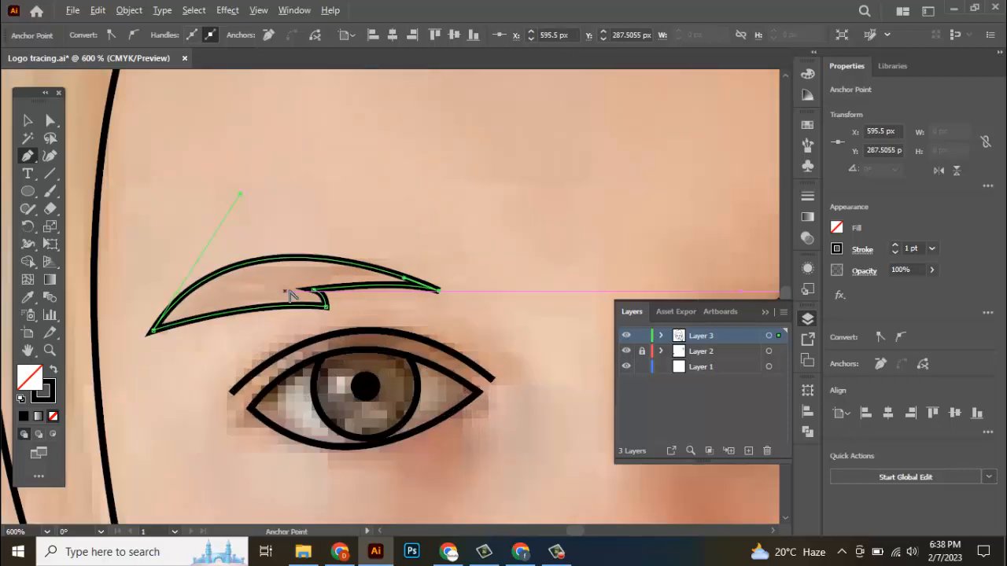
key(ctrl+z)
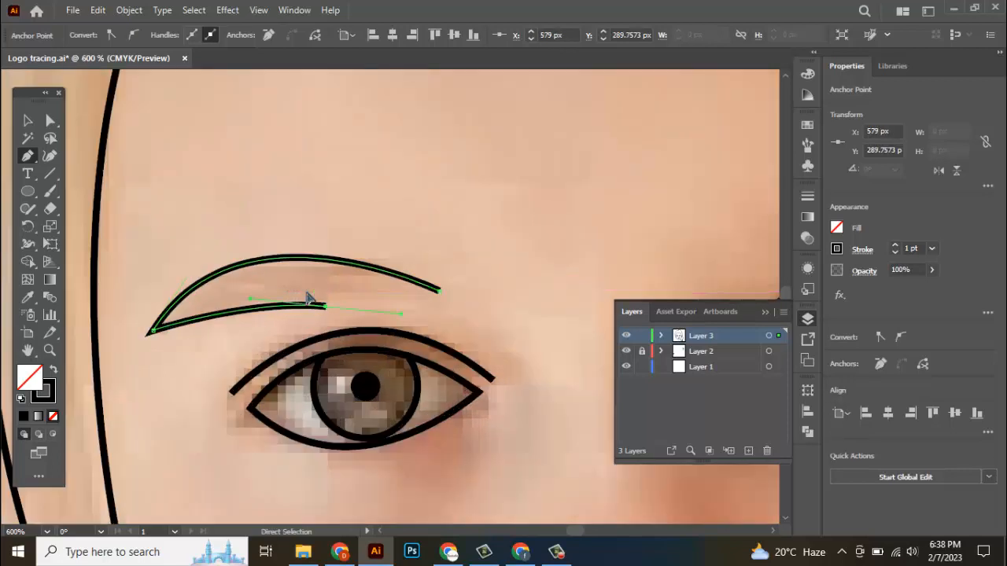
Step: Redo the left eyebrow's lower edge as one closing curve, reshape its inner corner and upper arch with Direct Selection, and deselect it
key(ctrl+z)
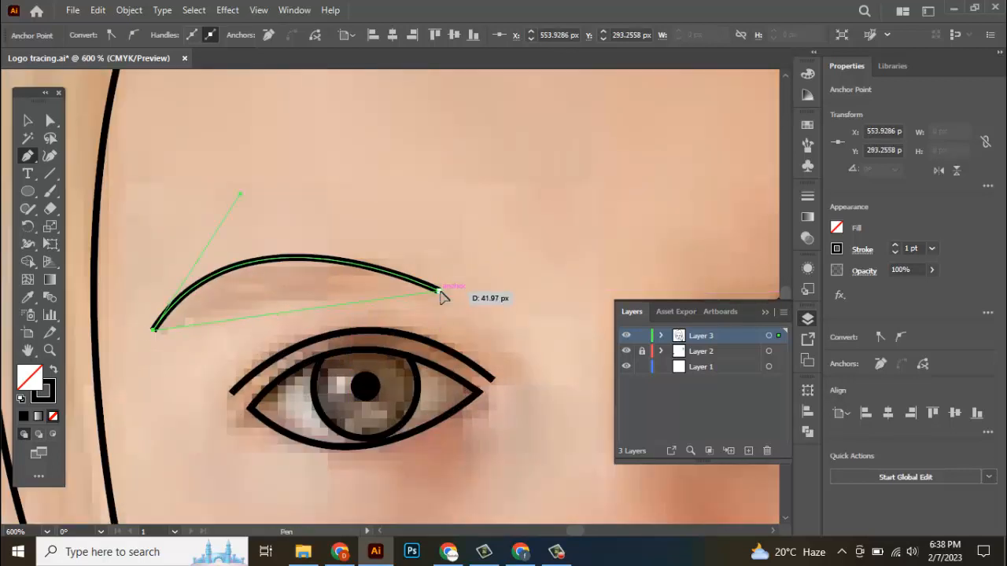
key(ctrl+shift+z)
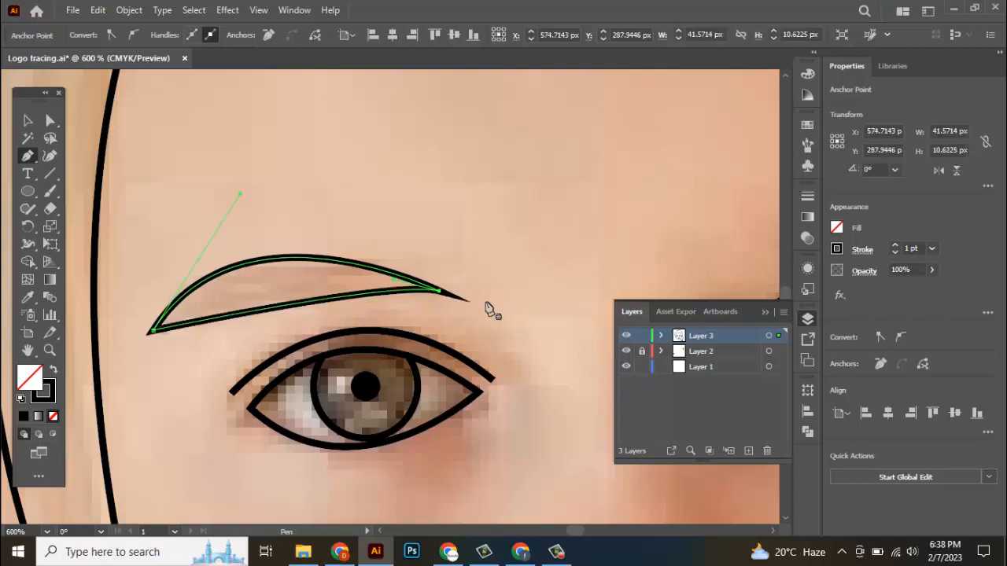
key(a)
drag(438, 291, 277, 299)
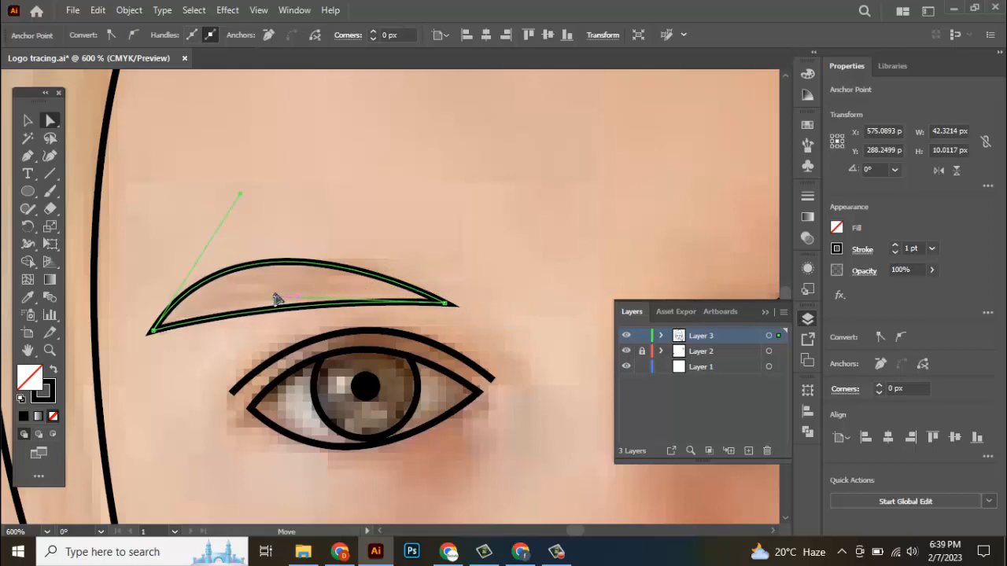
drag(240, 199, 274, 178)
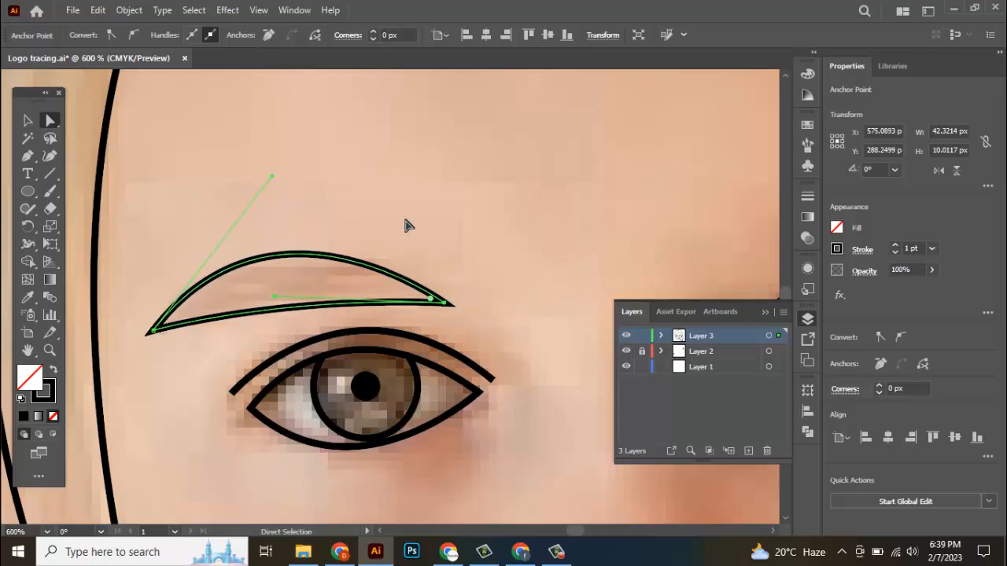
click(329, 206)
Step: Hide and reshow Layer 2 to check the left eyebrow outline against the rest of the face
scroll(330, 208, down, 4)
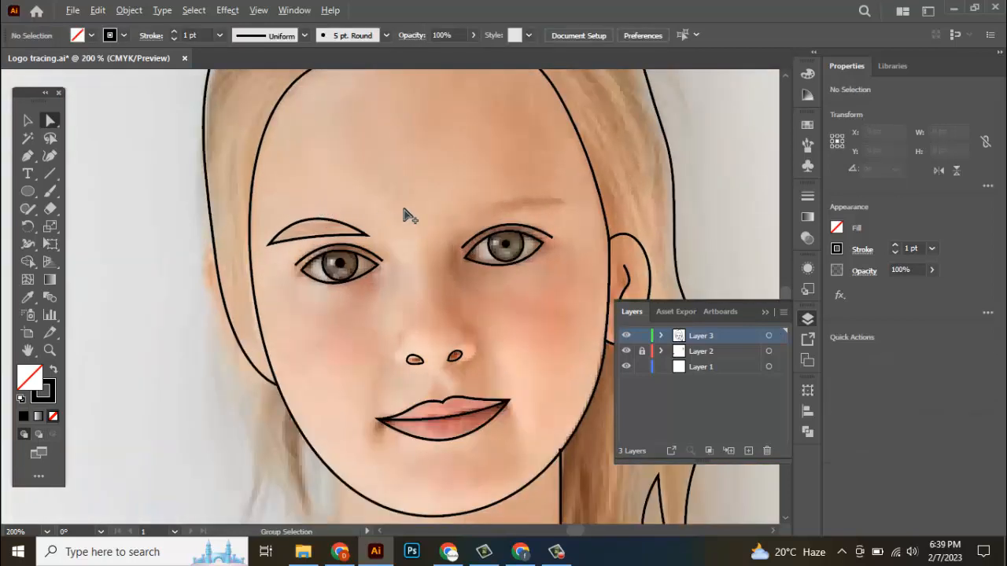
click(627, 351)
click(627, 352)
scroll(356, 206, up, 2)
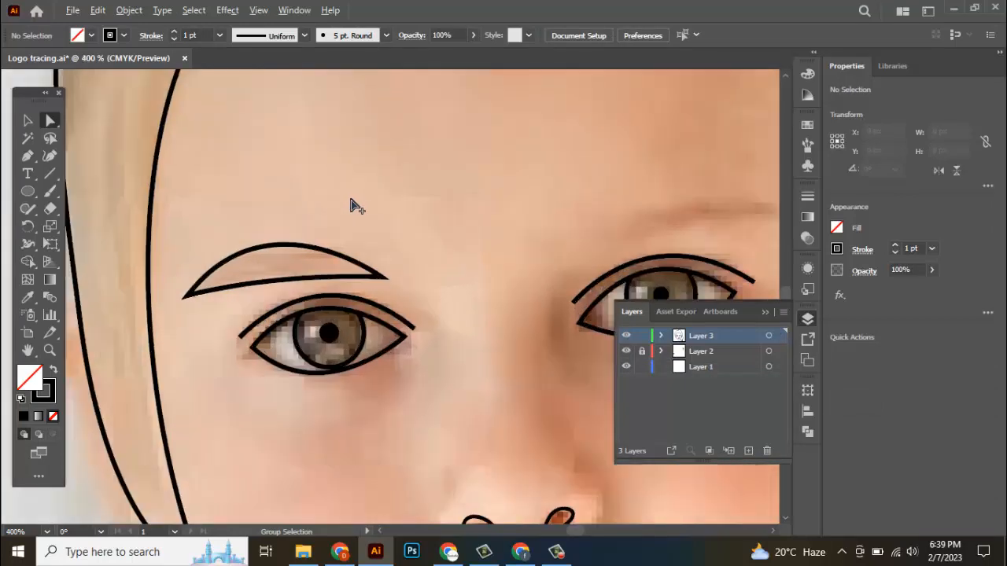
Step: Move the left eyebrow outline slightly upward and toward the nose
key(v)
drag(356, 270, 375, 254)
scroll(386, 231, down, 2)
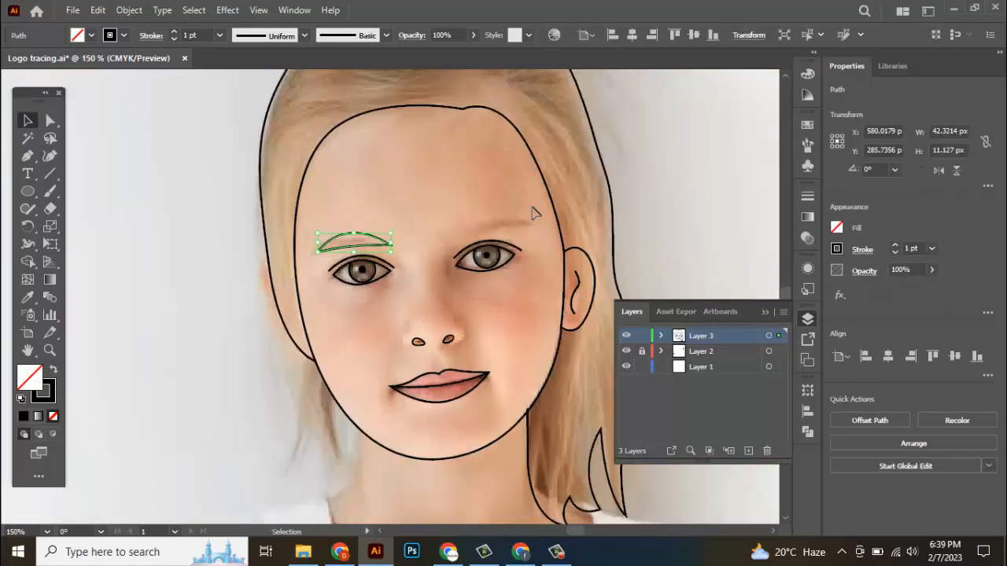
Step: Trace the right eyebrow as a closed, curved outline from its outer tip to its inner end and back with the Pen tool, and deselect it
scroll(532, 213, up, 1)
key(p)
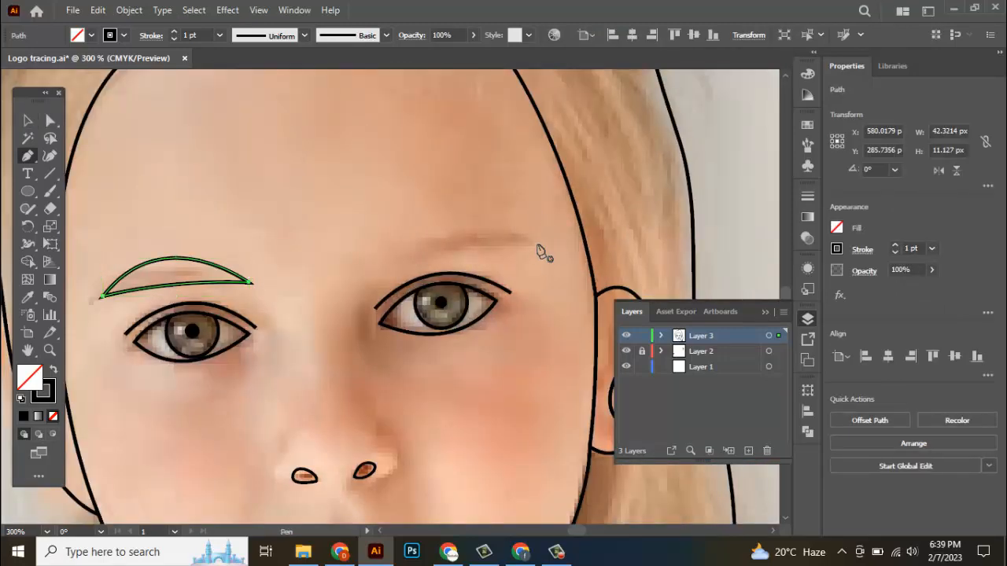
click(540, 243)
drag(387, 258, 306, 314)
click(390, 263)
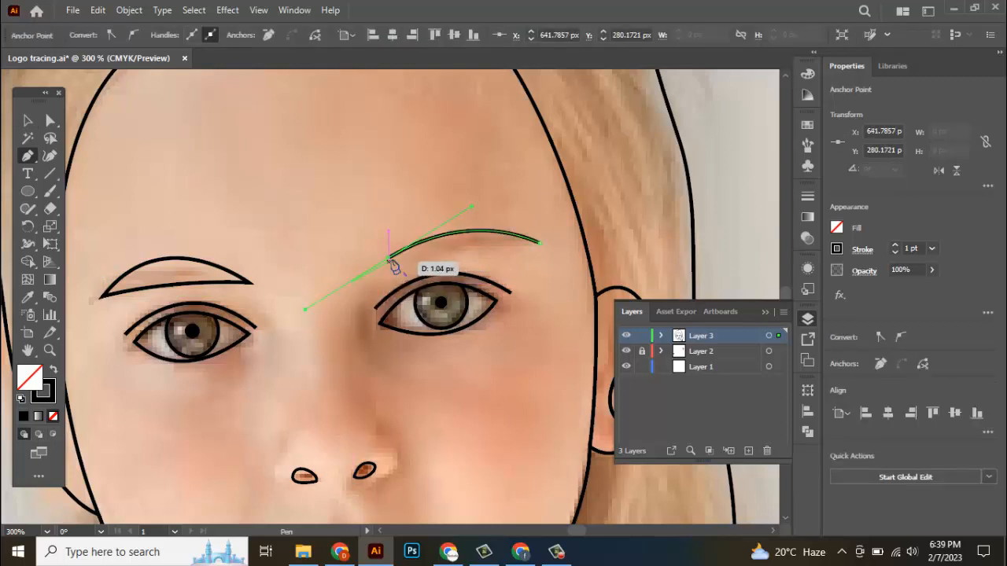
drag(393, 266, 543, 252)
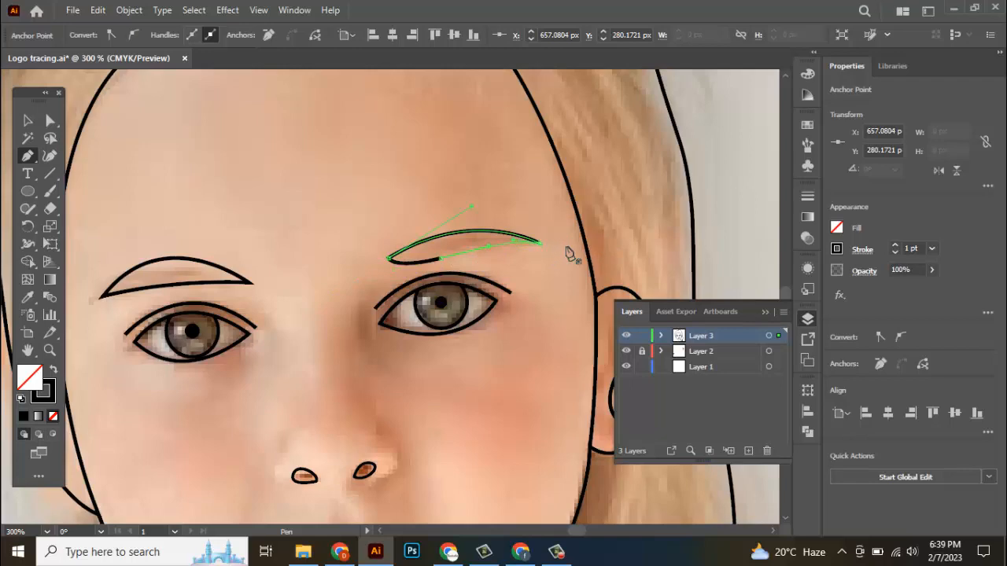
key(v)
click(574, 243)
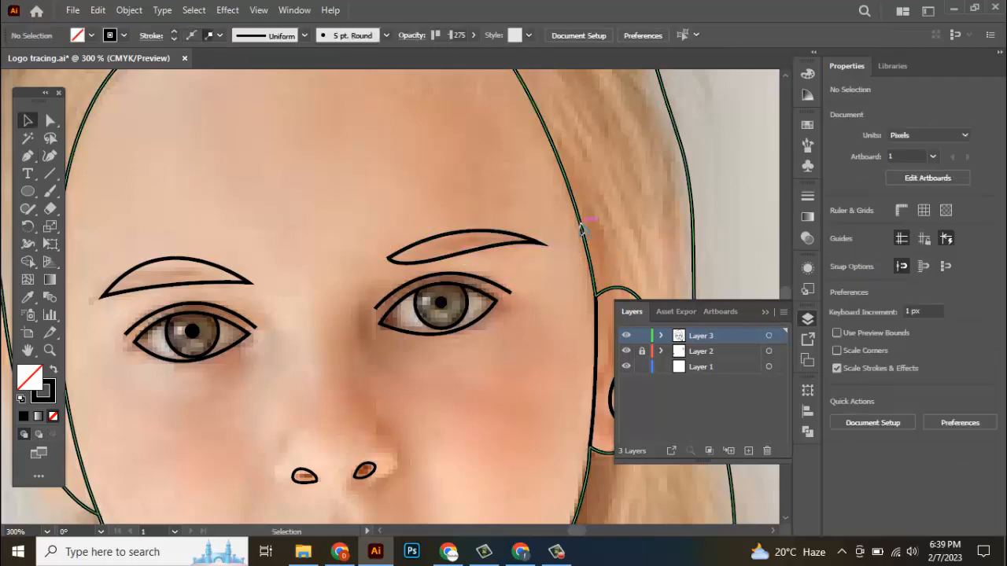
Step: Hide and reshow Layer 2 to compare both eyebrow outlines without the photo
key(ctrl+minus)
key(ctrl+minus)
click(627, 351)
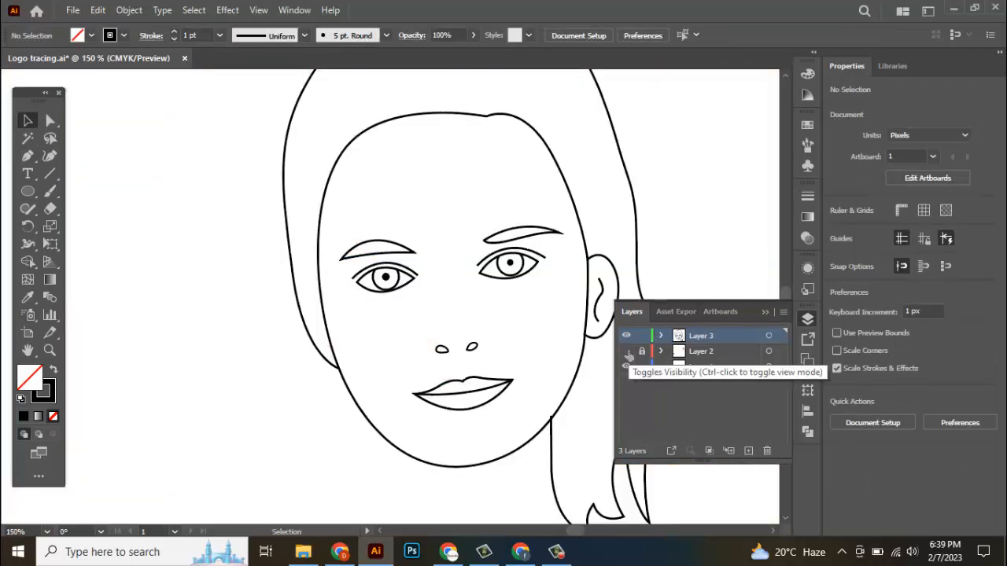
click(627, 352)
Step: Delete the left eyebrow outline
scroll(396, 227, up, 2)
click(410, 273)
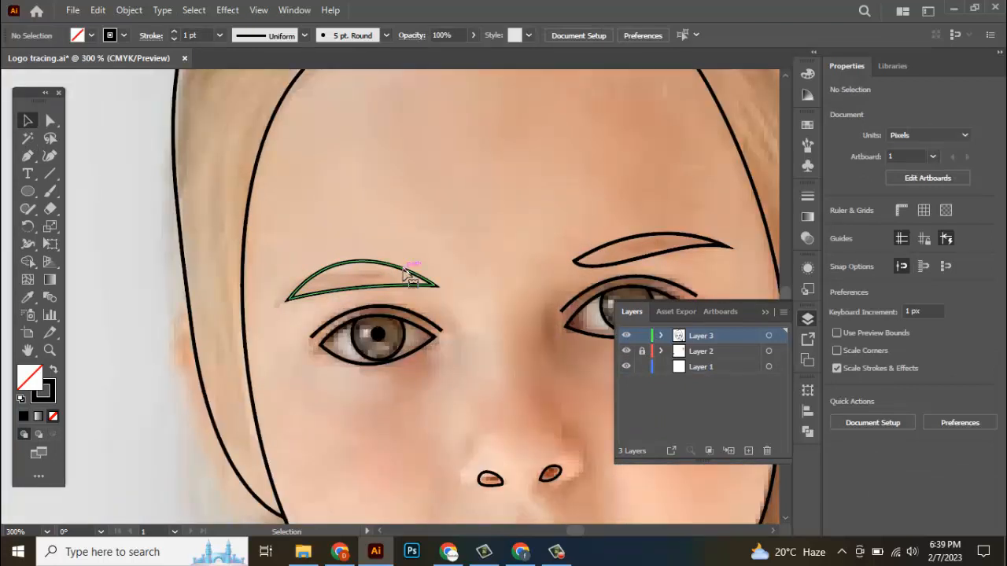
key(Delete)
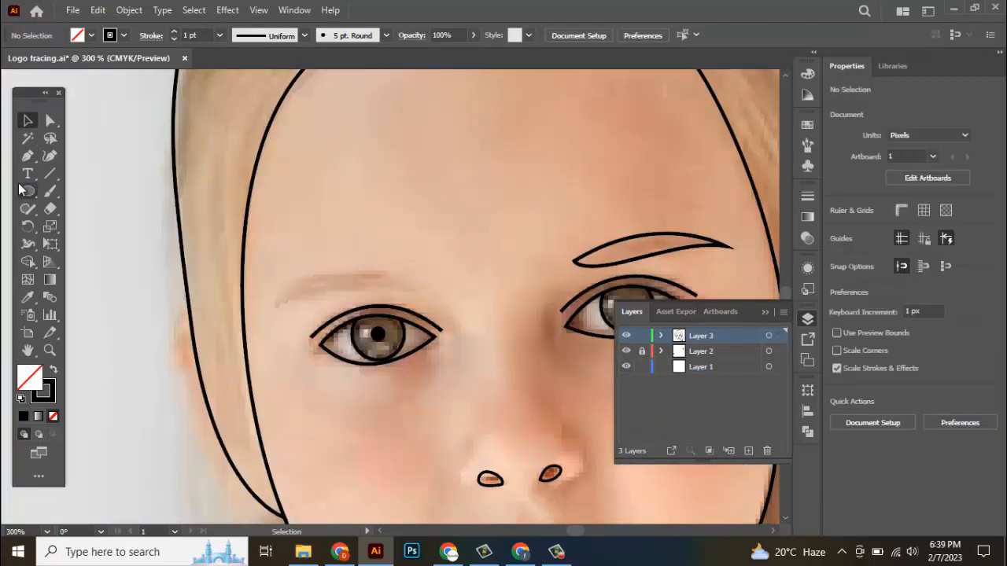
Step: Trace the left eyebrow's upper edge again as an arched Pen curve from the outer tip to the inner end
click(27, 156)
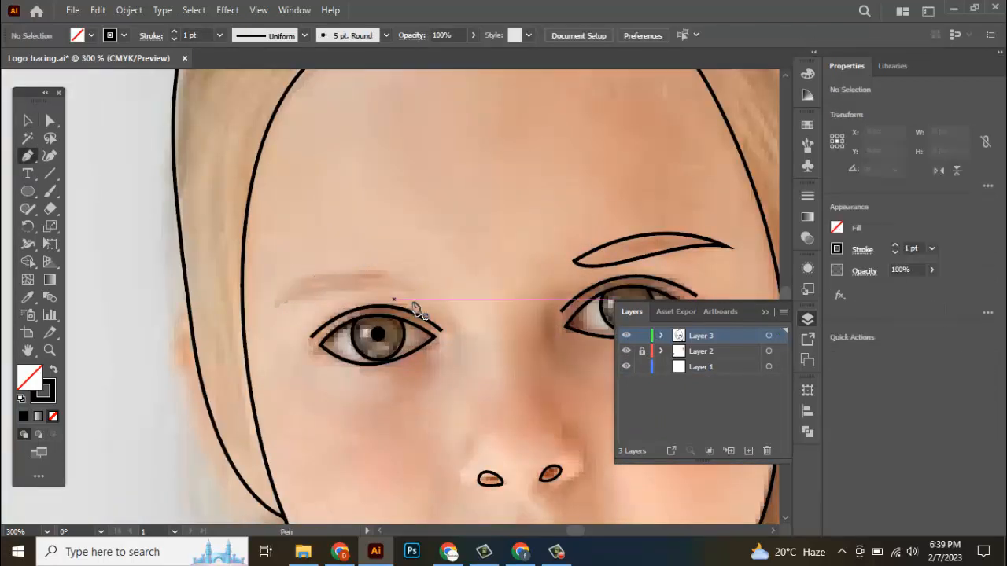
click(273, 309)
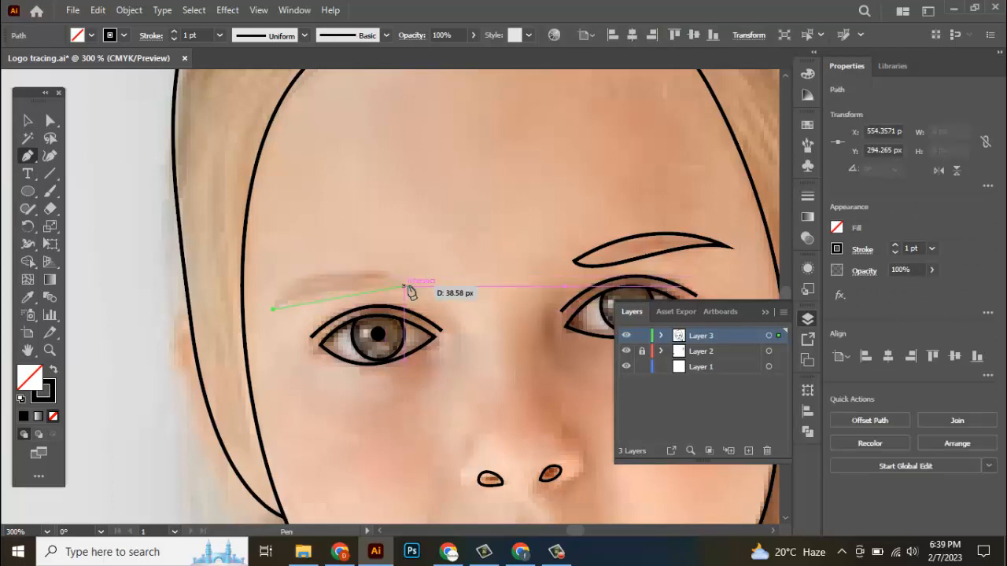
click(408, 287)
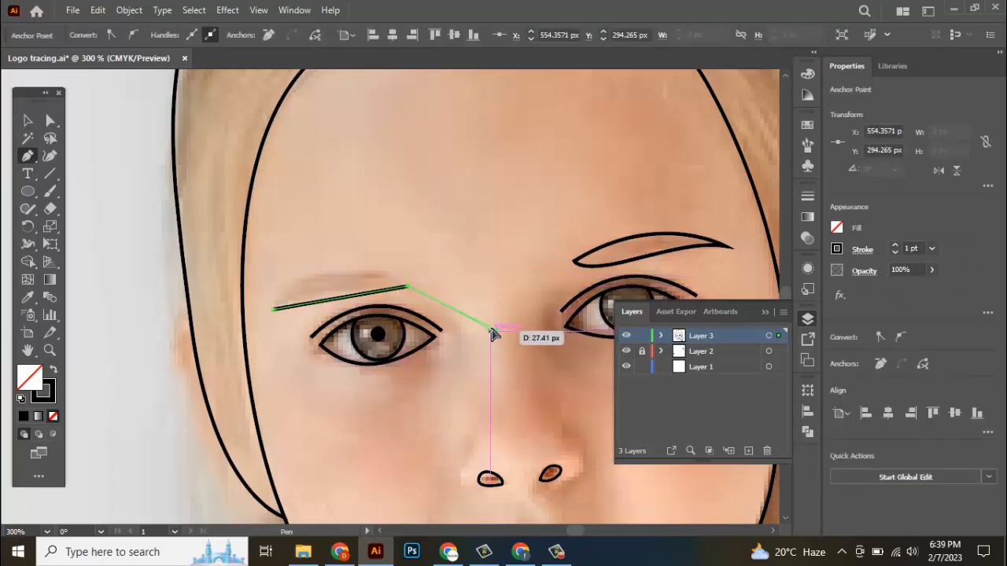
drag(406, 287, 468, 305)
drag(519, 327, 519, 328)
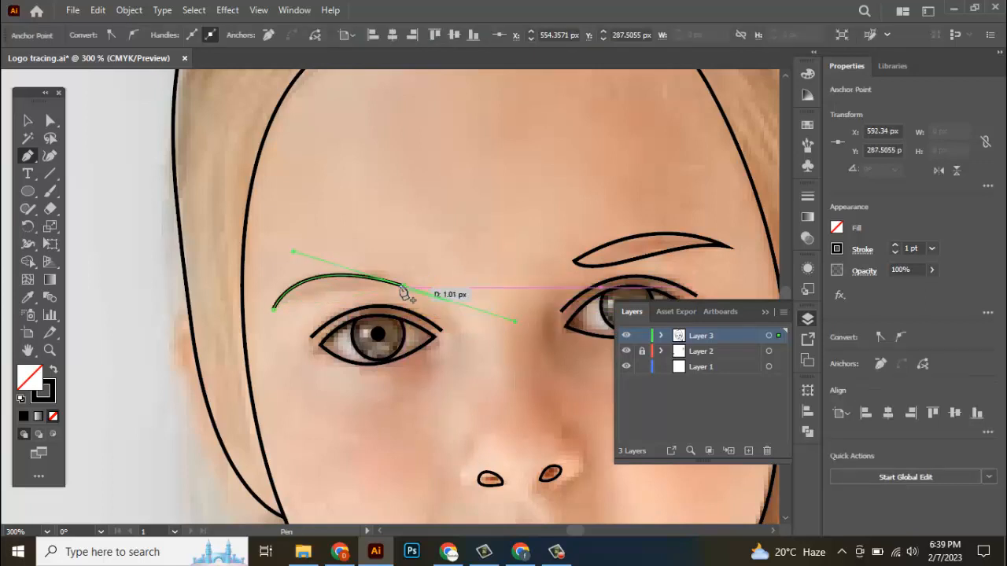
drag(405, 290, 422, 289)
drag(513, 317, 513, 317)
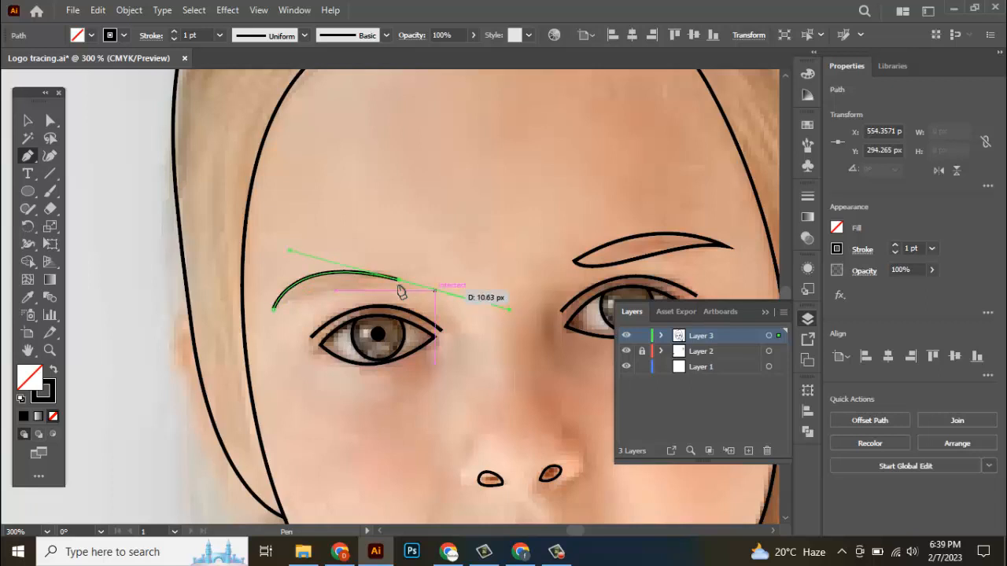
Step: Close the left eyebrow with a lower curve from its inner end back to the outer tip, and deselect it
drag(401, 281, 276, 313)
click(274, 309)
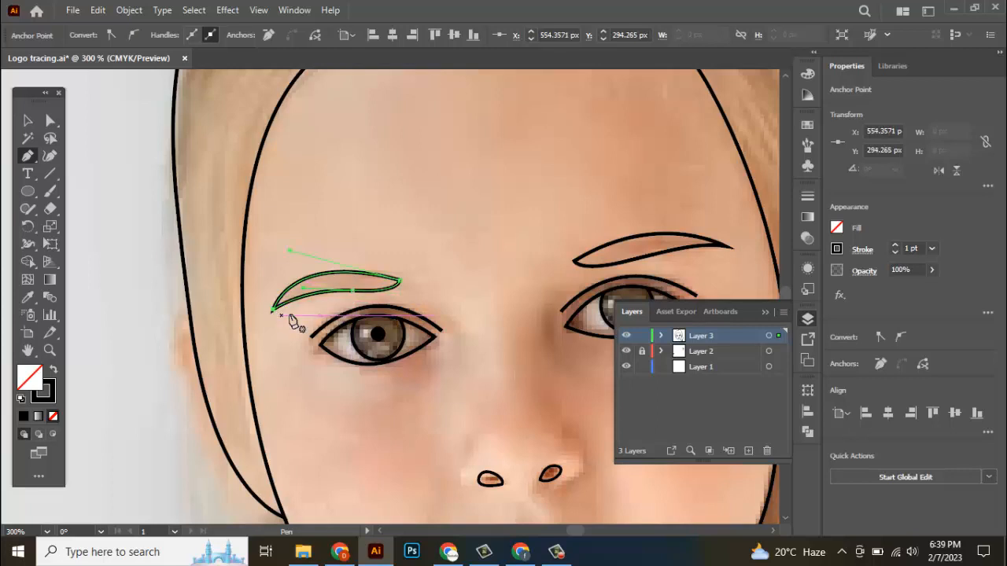
key(v)
click(375, 197)
Step: Hide and reshow Layer 2 to check the line art of the whole head with both eyebrows
scroll(374, 196, down, 3)
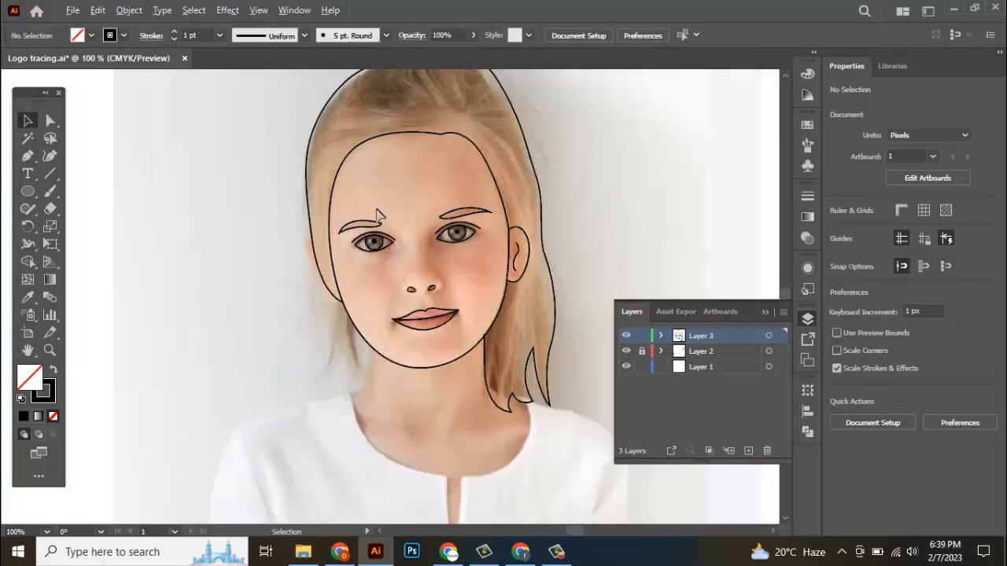
click(626, 351)
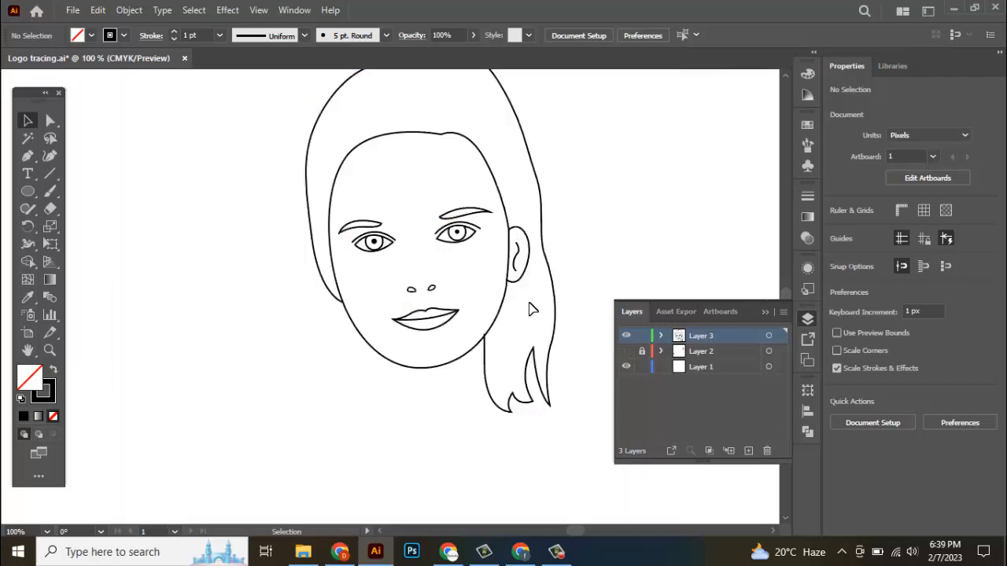
scroll(480, 248, down, 2)
click(627, 351)
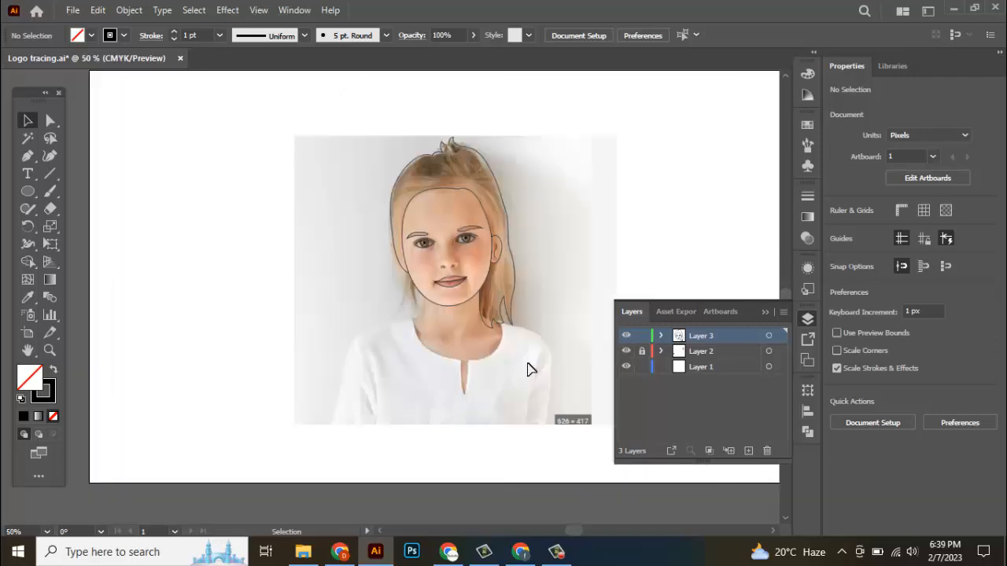
Step: Trace the left half of the shirt neckline with the Pen tool, curving from the left shoulder to the front slit and ending in a corner
scroll(516, 370, up, 3)
scroll(511, 364, down, 1)
scroll(507, 363, down, 1)
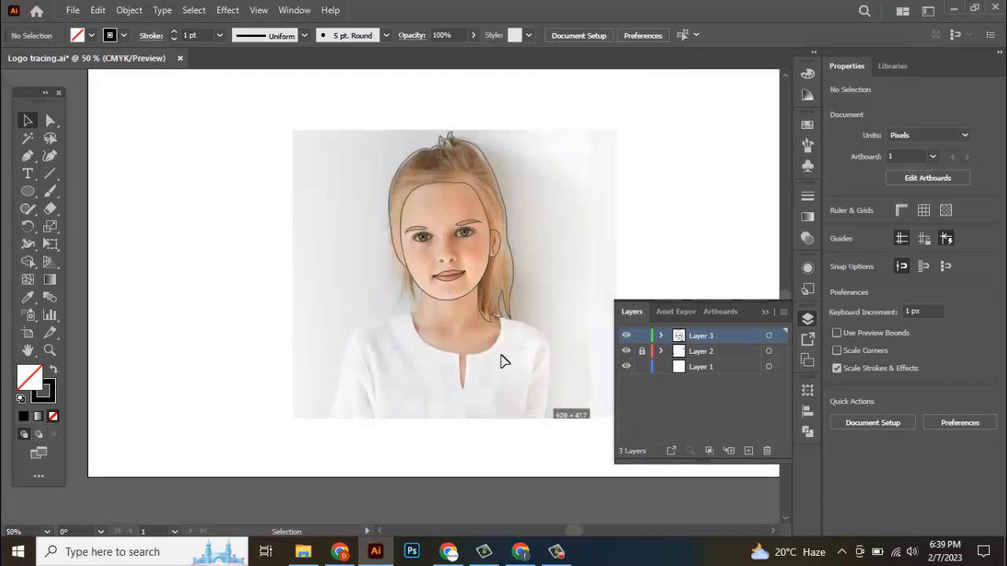
scroll(503, 359, up, 4)
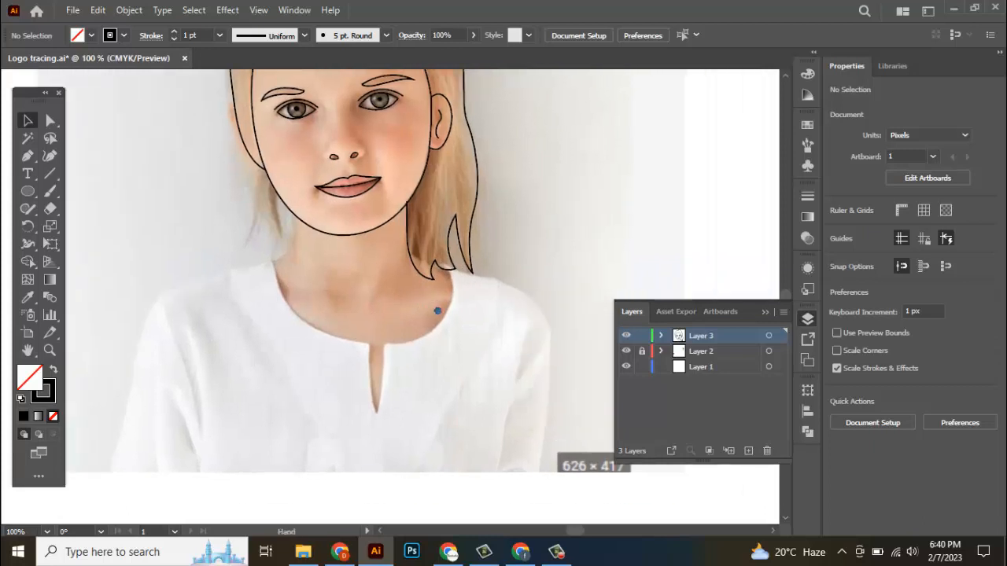
drag(437, 311, 423, 305)
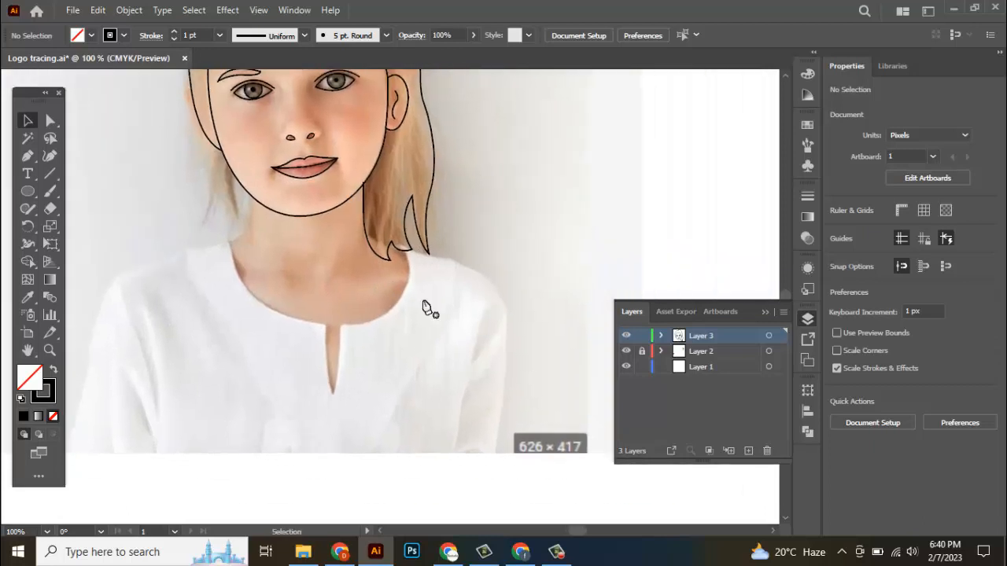
key(p)
scroll(400, 288, up, 1)
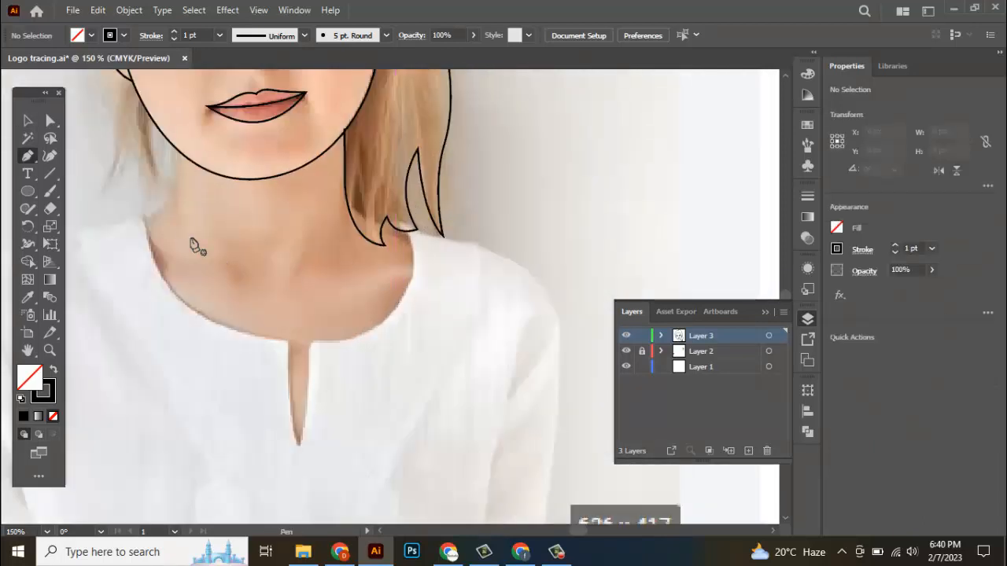
click(289, 343)
drag(311, 351, 441, 355)
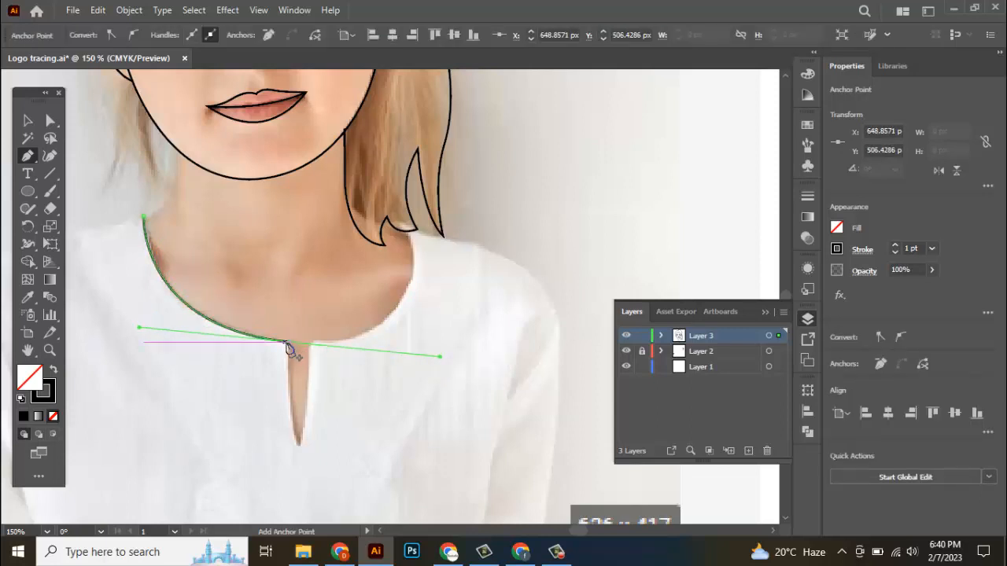
click(290, 344)
Step: Trace the neckline's front slit down its left edge to the pointed end and back up its right edge
click(301, 446)
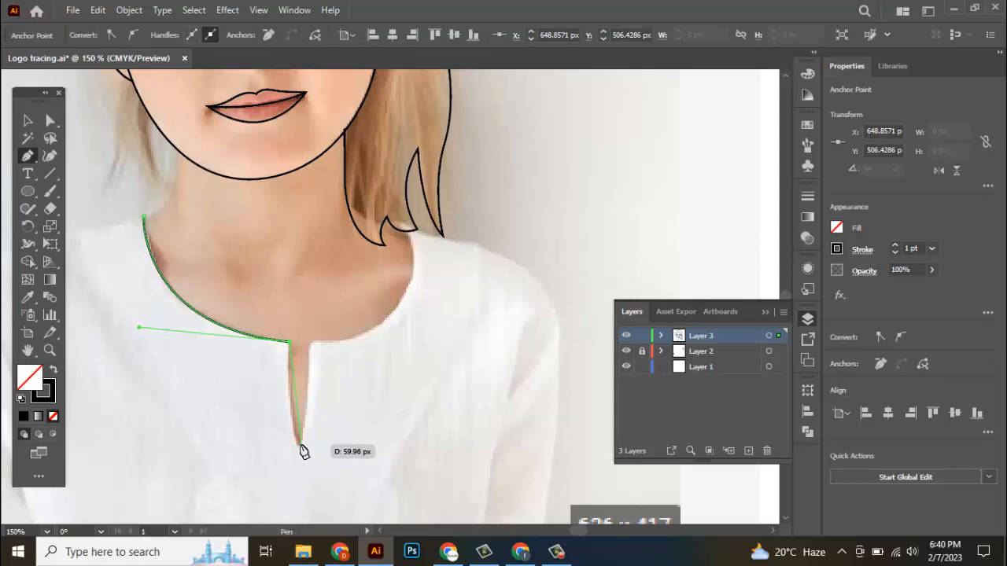
mouse_move(308, 458)
mouse_down()
mouse_move(321, 472)
mouse_move(312, 470)
mouse_up()
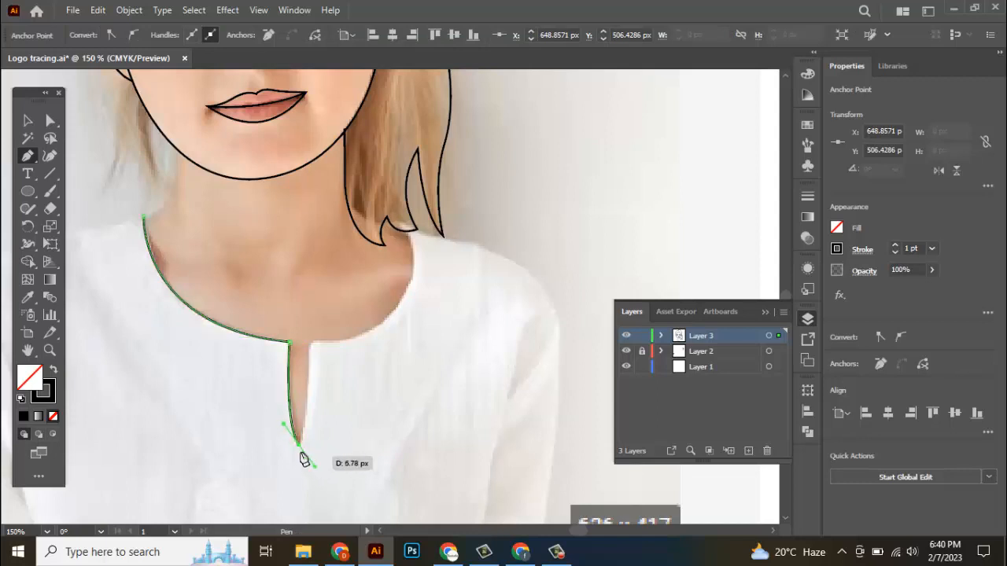
click(299, 446)
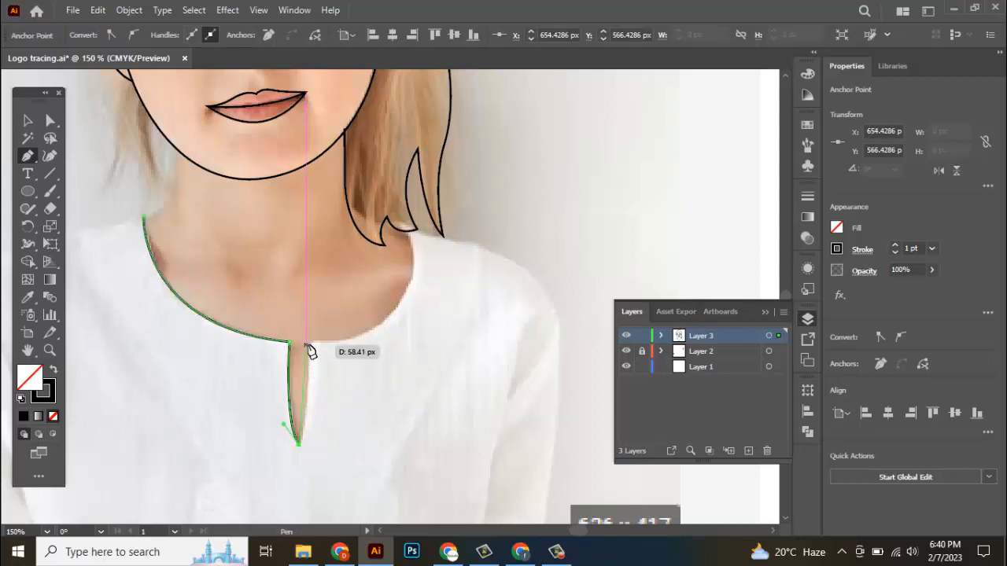
drag(308, 343, 309, 313)
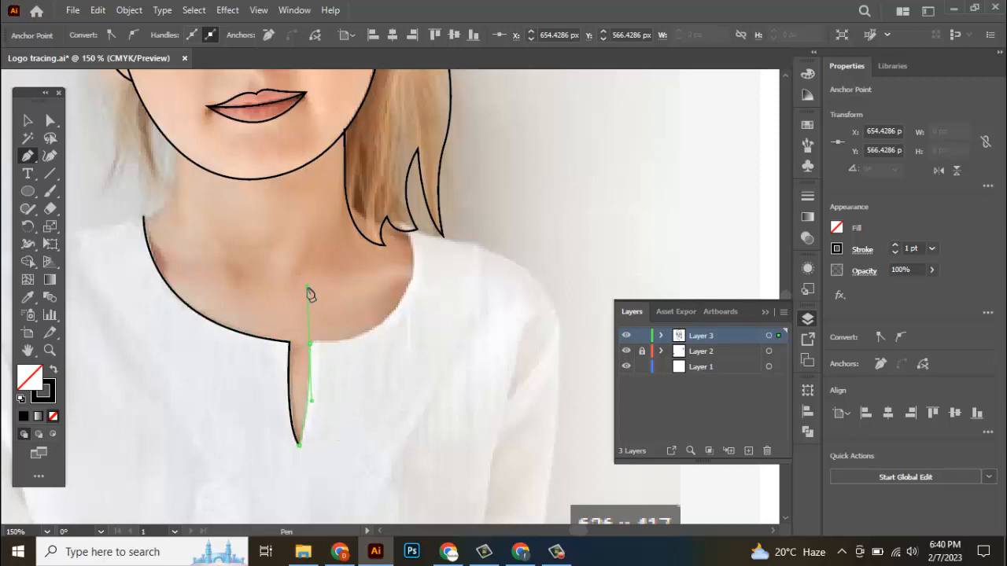
Step: Trace the right half of the shirt neckline from the front slit up to the hair tips and onto the shoulder
drag(356, 324, 346, 387)
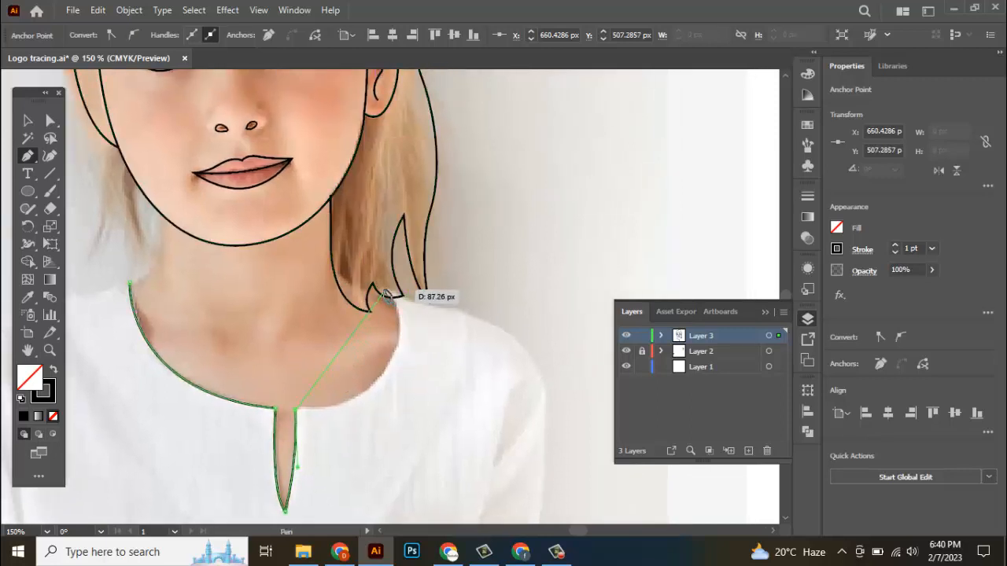
drag(386, 293, 350, 175)
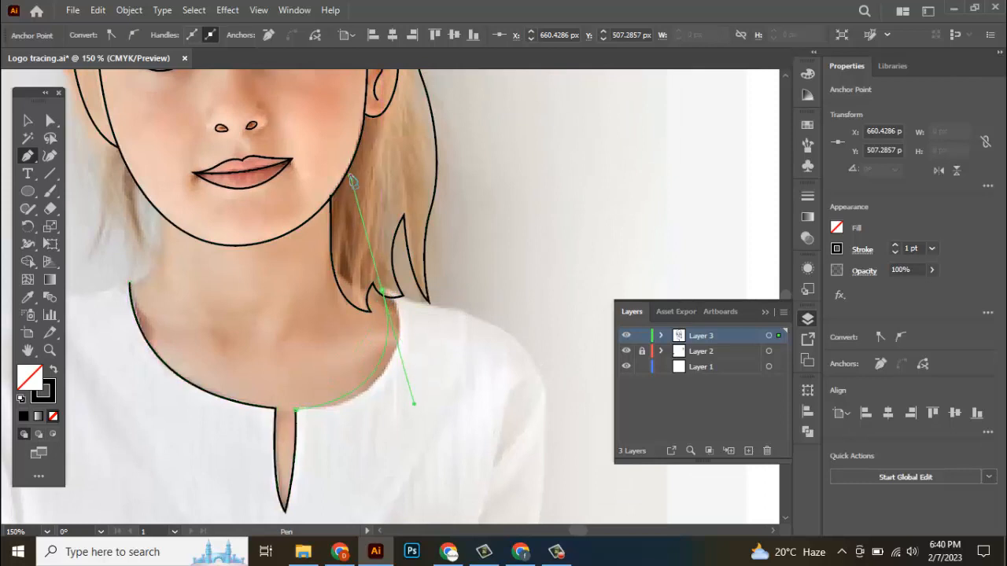
key(ctrl+z)
drag(397, 346, 409, 279)
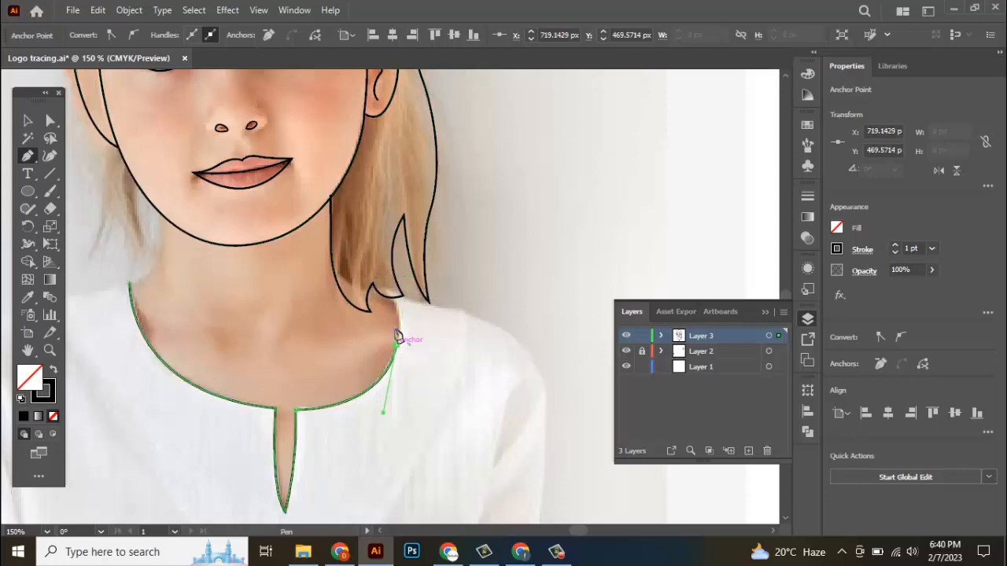
scroll(398, 337, up, 1)
drag(397, 337, 423, 308)
key(h)
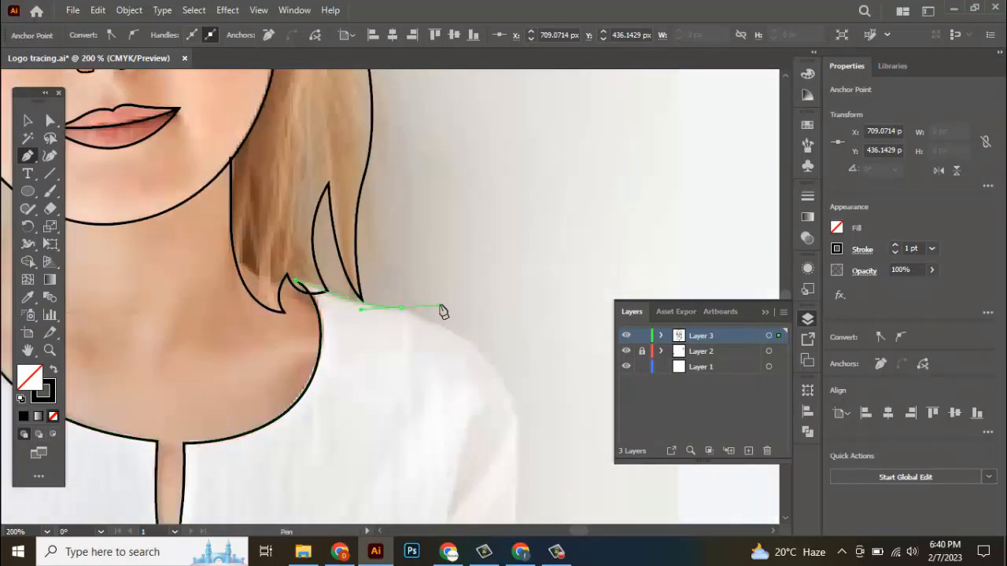
Step: Continue the shirt outline around the right shoulder and down the outer sleeve to the photo's bottom edge
key(ctrl+minus)
scroll(467, 338, down, 2)
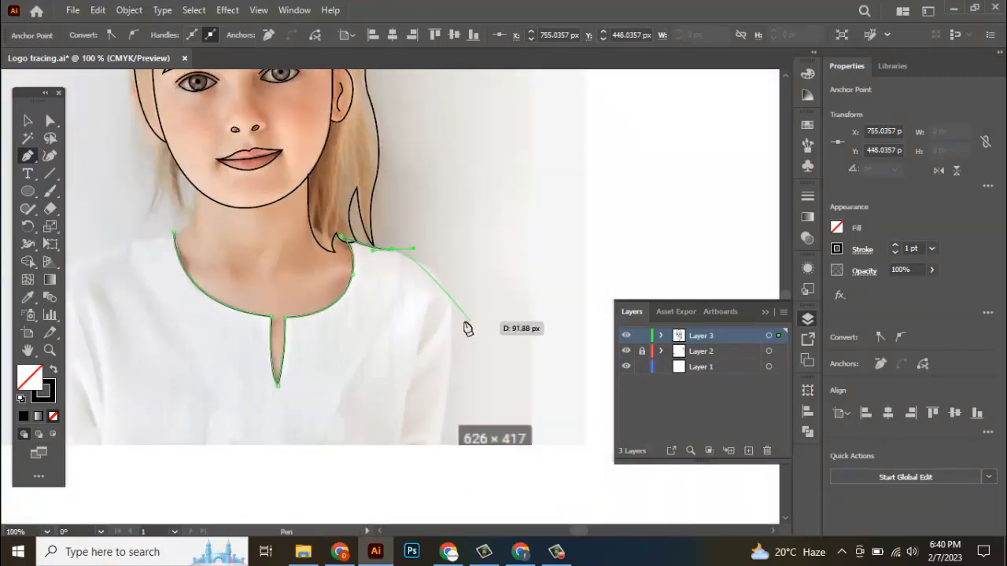
drag(451, 318, 447, 351)
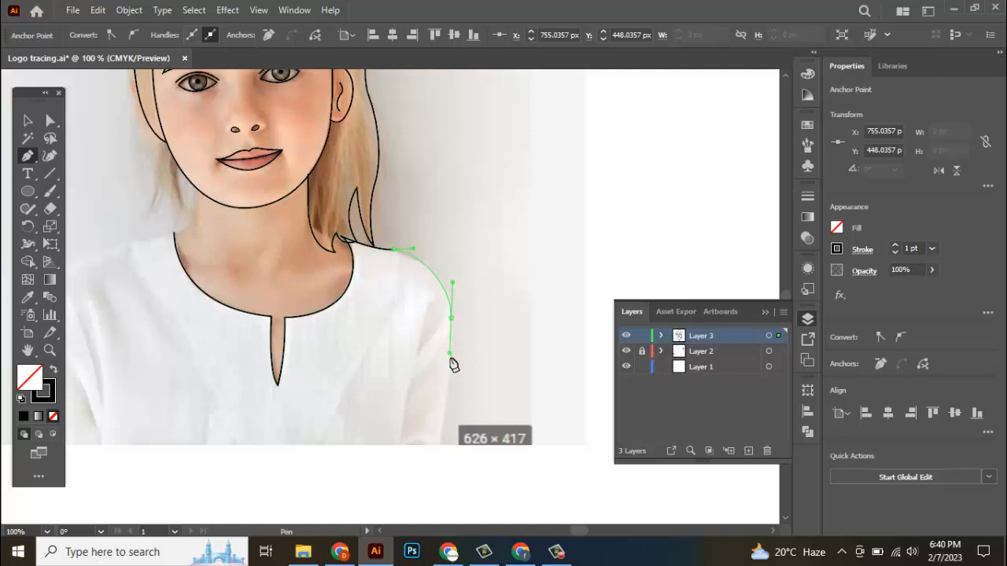
click(441, 446)
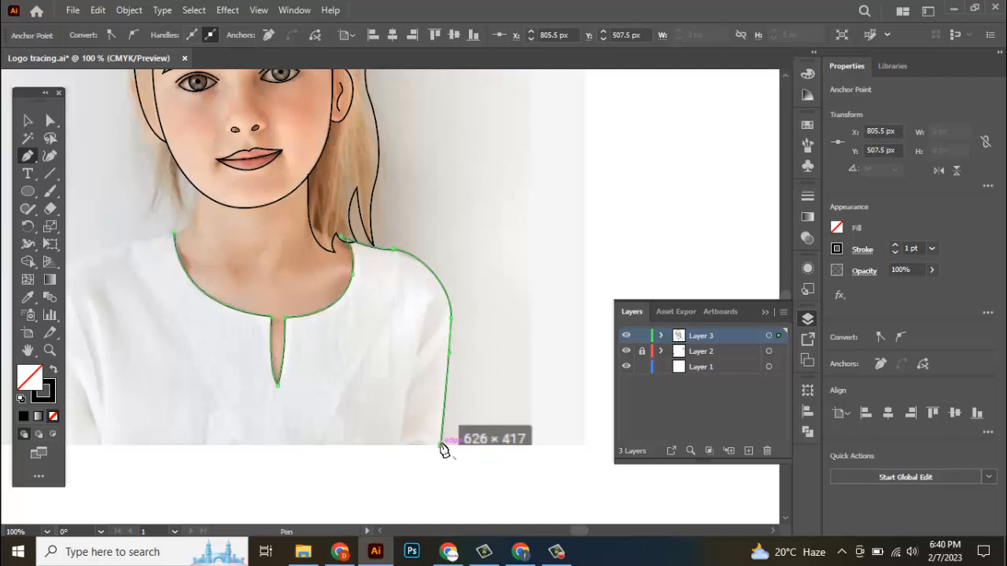
Step: Close the shirt outline with a straight hem along the photo's bottom edge, then up the left sleeve and over the shoulder to the neckline start
drag(333, 454, 493, 436)
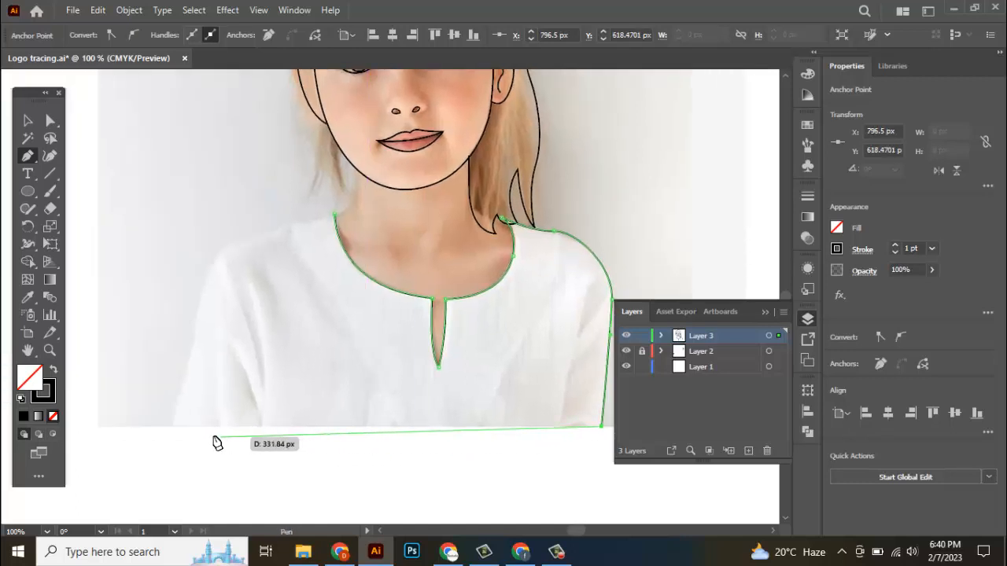
click(168, 427)
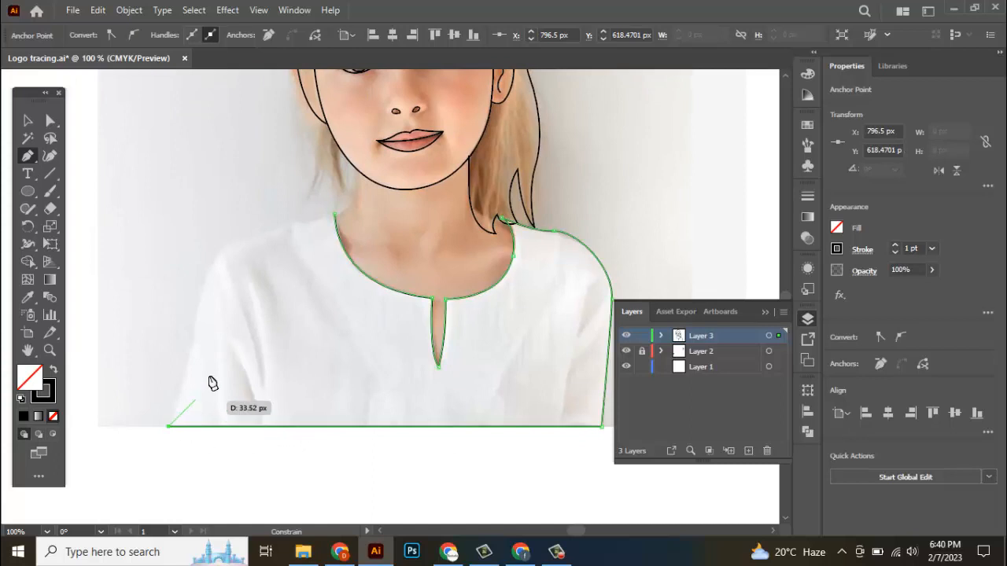
click(196, 320)
click(202, 284)
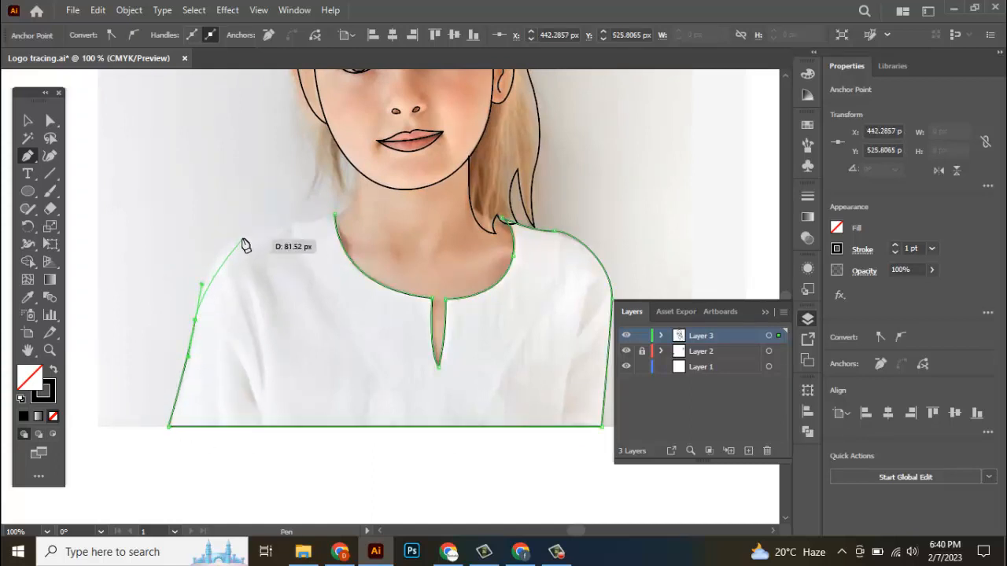
click(218, 247)
click(242, 237)
click(266, 230)
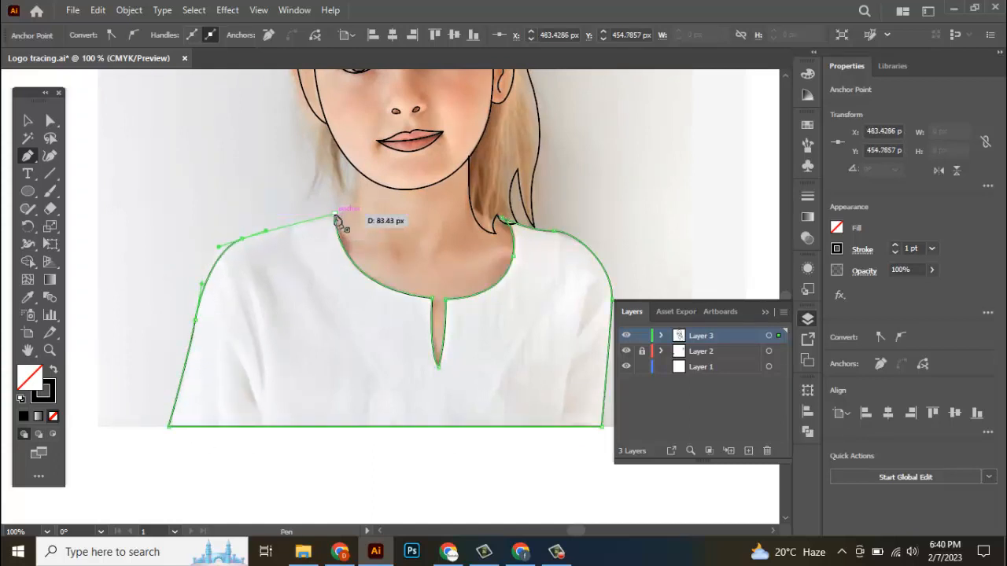
drag(338, 218, 348, 218)
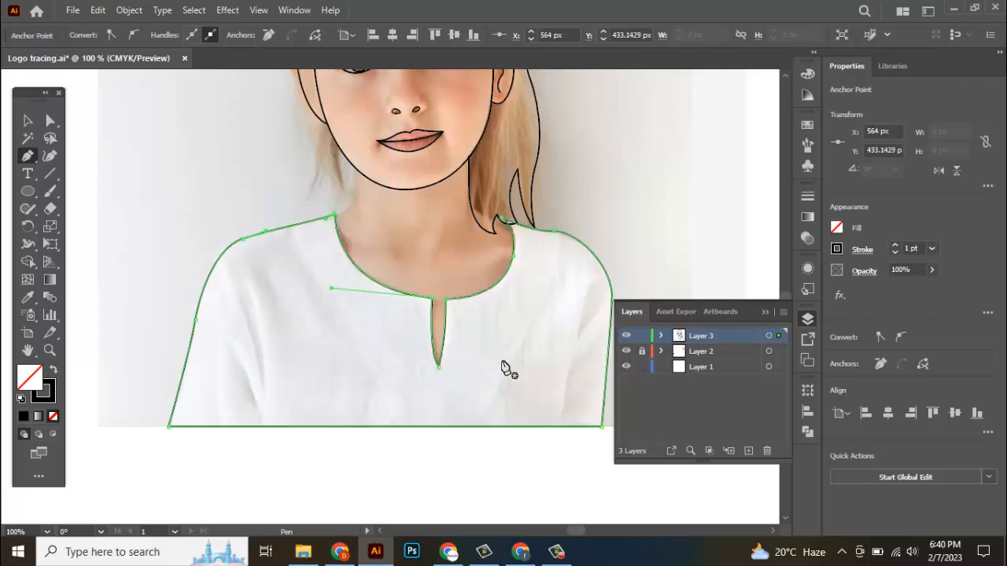
Step: Deselect the shirt and trace the loose hair lock left of the jaw as a two-pointed shape ending below the side hair
scroll(359, 218, up, 2)
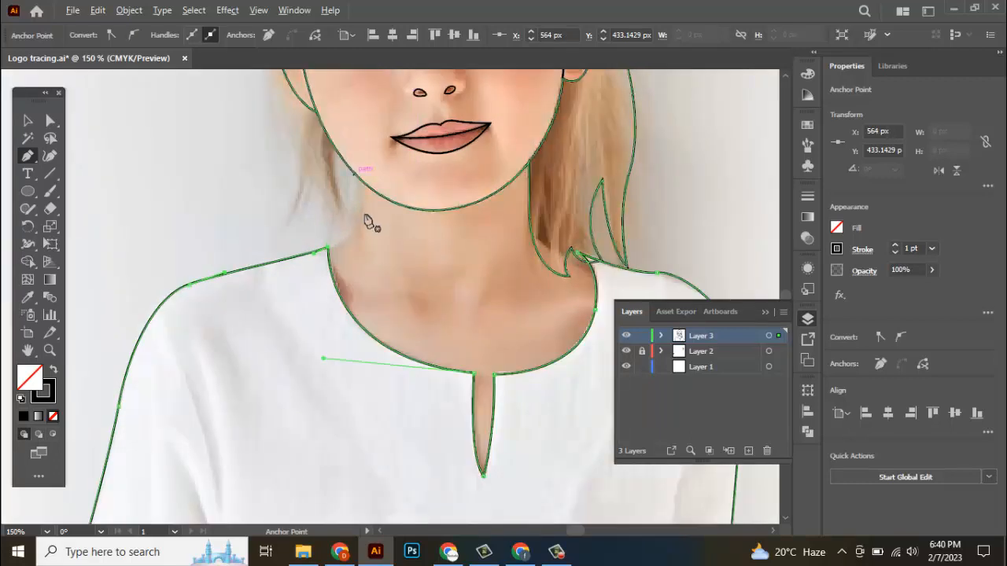
scroll(353, 202, up, 3)
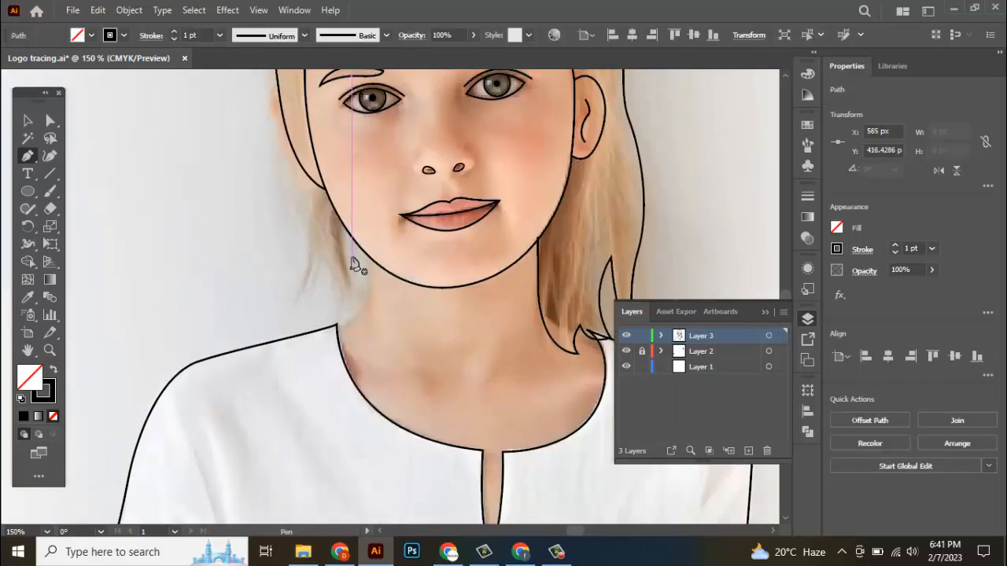
key(ctrl+shift+a)
scroll(351, 230, up, 1)
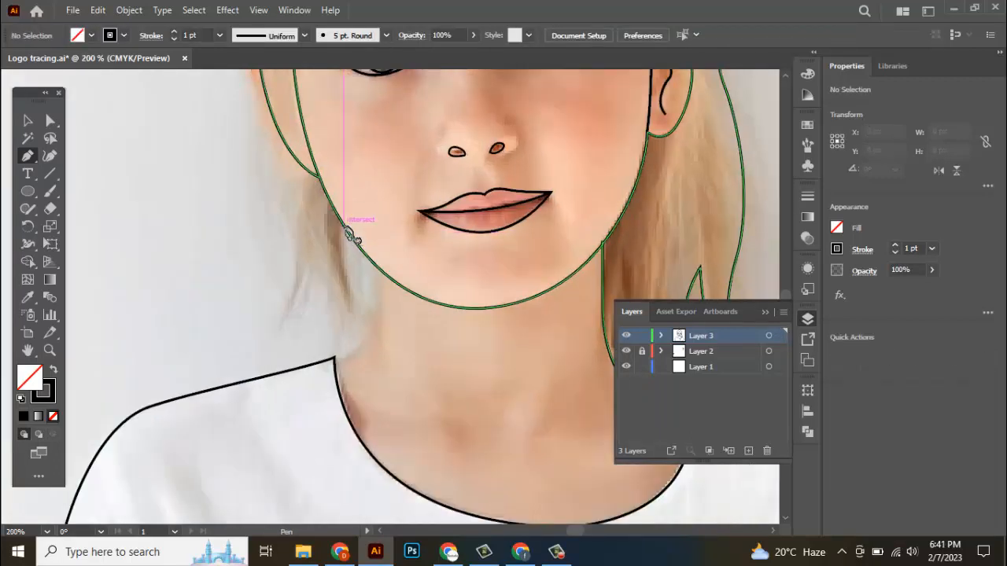
click(343, 226)
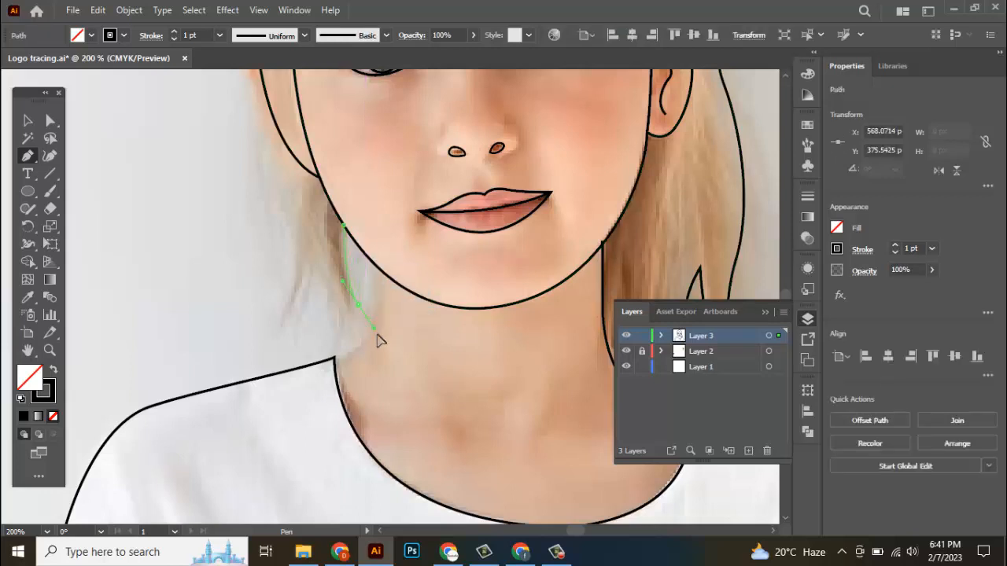
drag(359, 305, 312, 265)
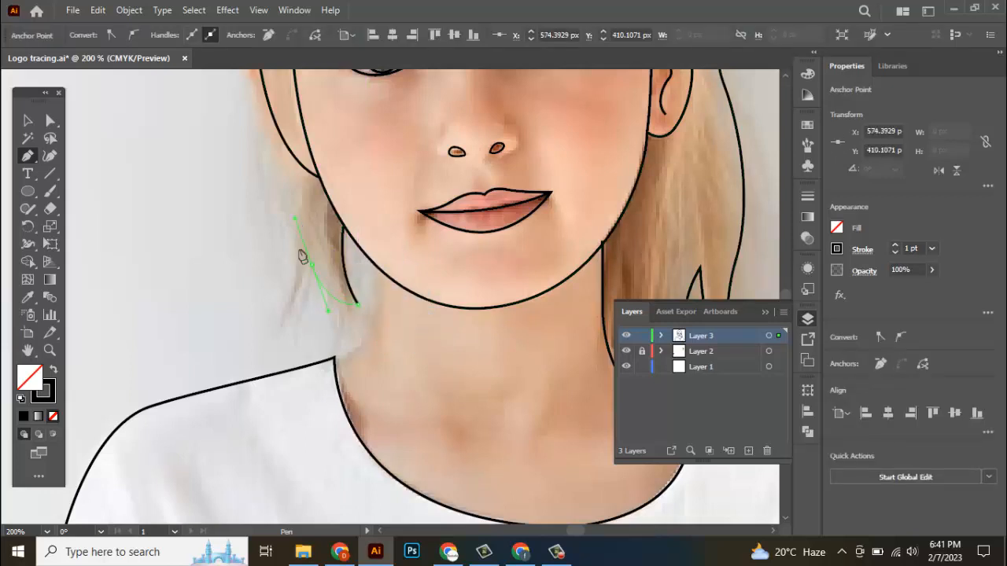
drag(277, 331, 291, 217)
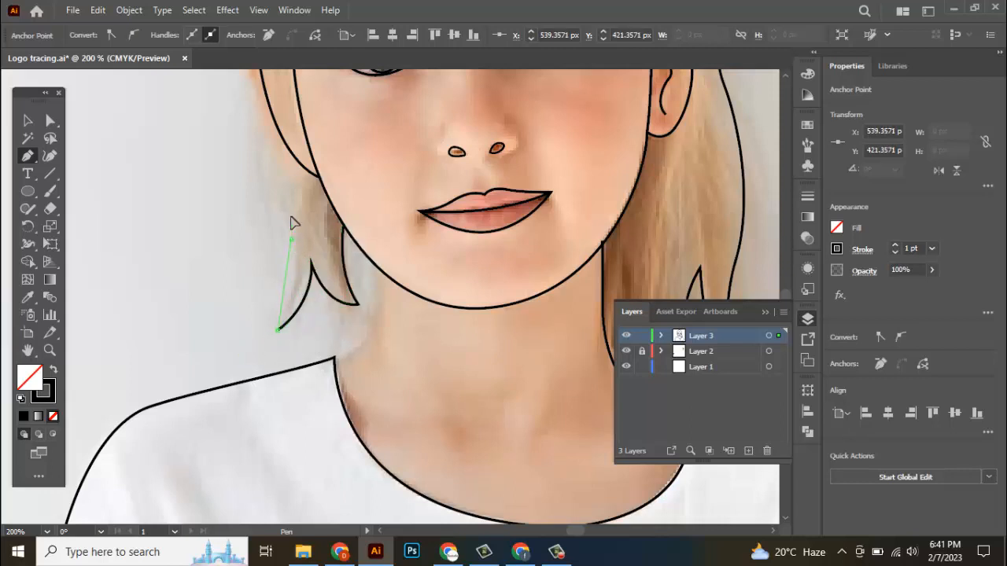
click(308, 173)
click(308, 172)
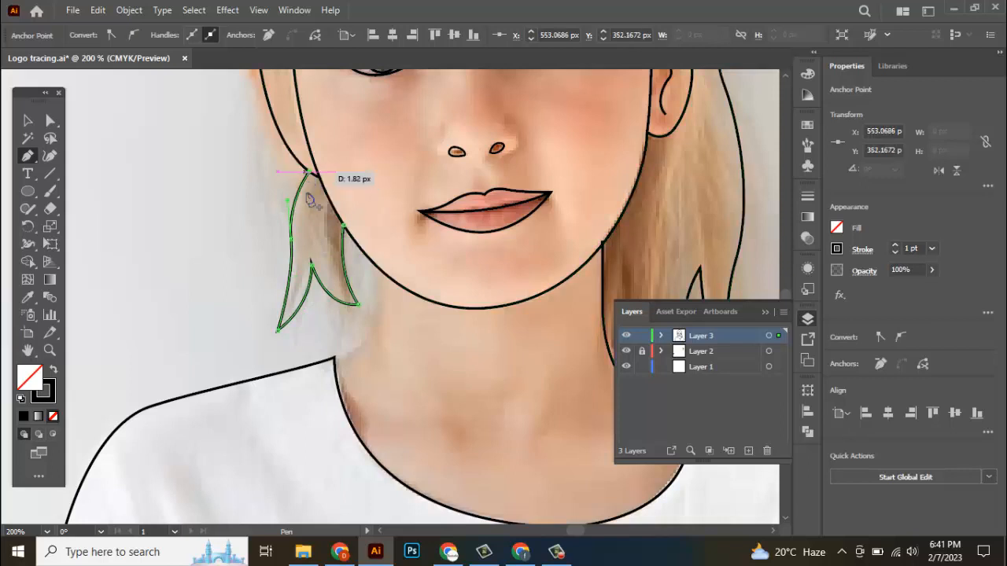
key(v)
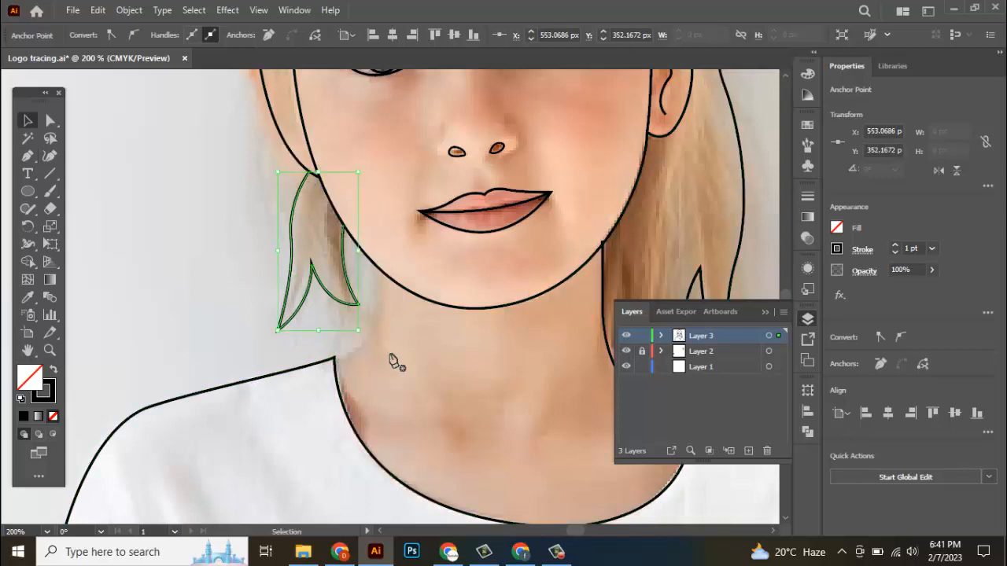
Step: Draw the left neck line as a curve from the jaw to the neckline's shoulder corner, and deselect it
key(p)
click(371, 262)
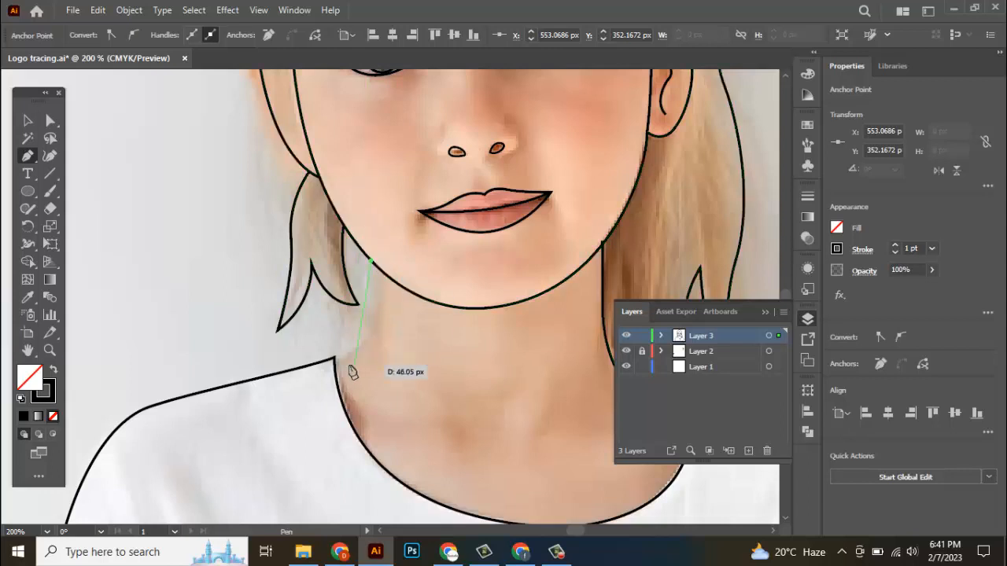
drag(336, 362, 282, 385)
key(v)
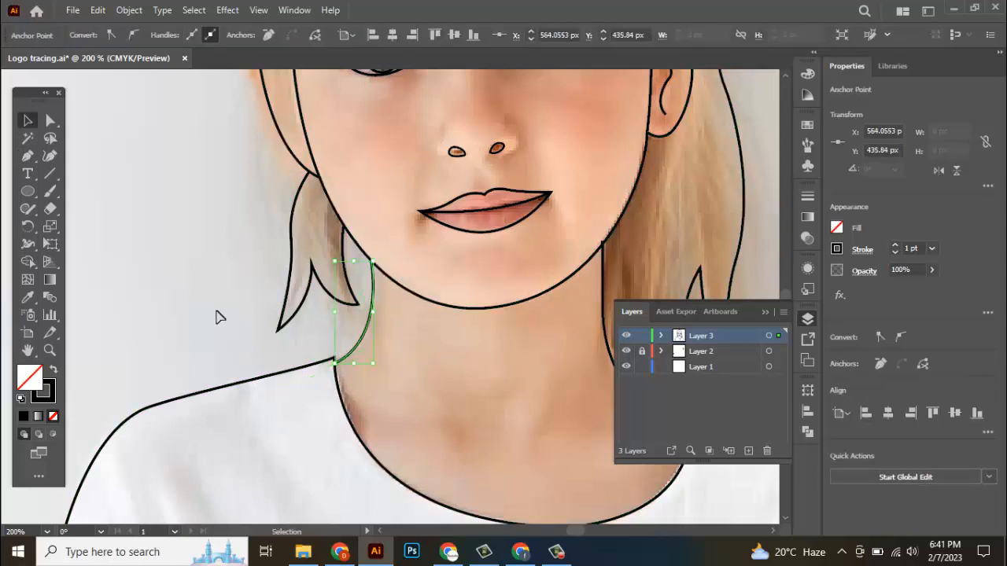
click(218, 312)
Step: Hide and reshow Layer 2 to check the line art of the whole figure including the shirt
scroll(351, 292, down, 5)
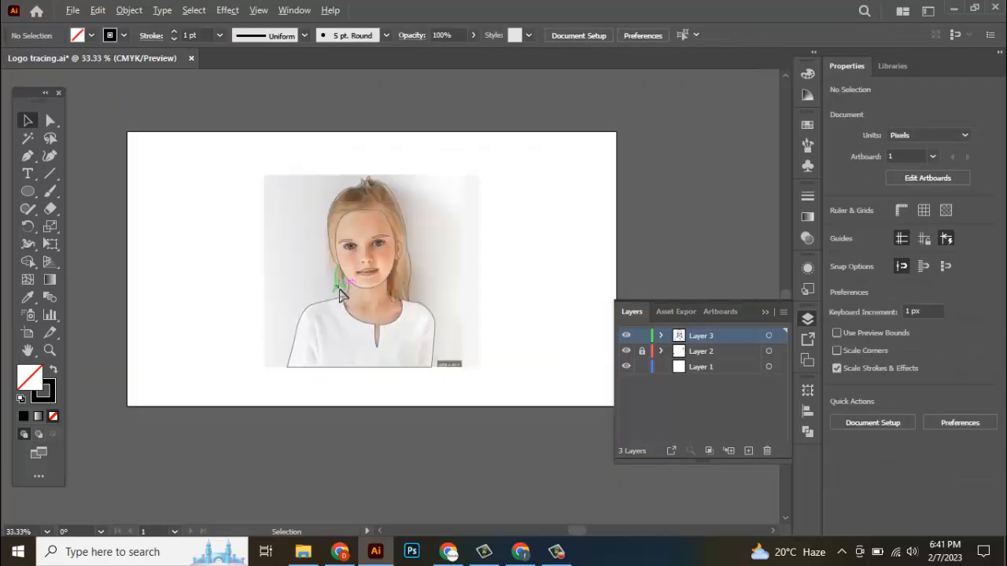
click(626, 351)
scroll(361, 277, up, 1)
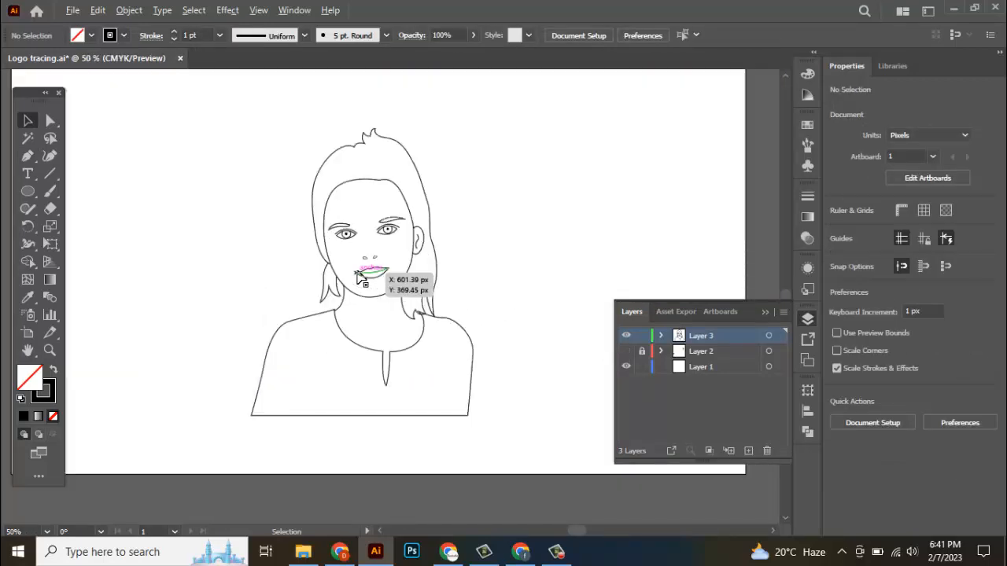
scroll(361, 277, up, 1)
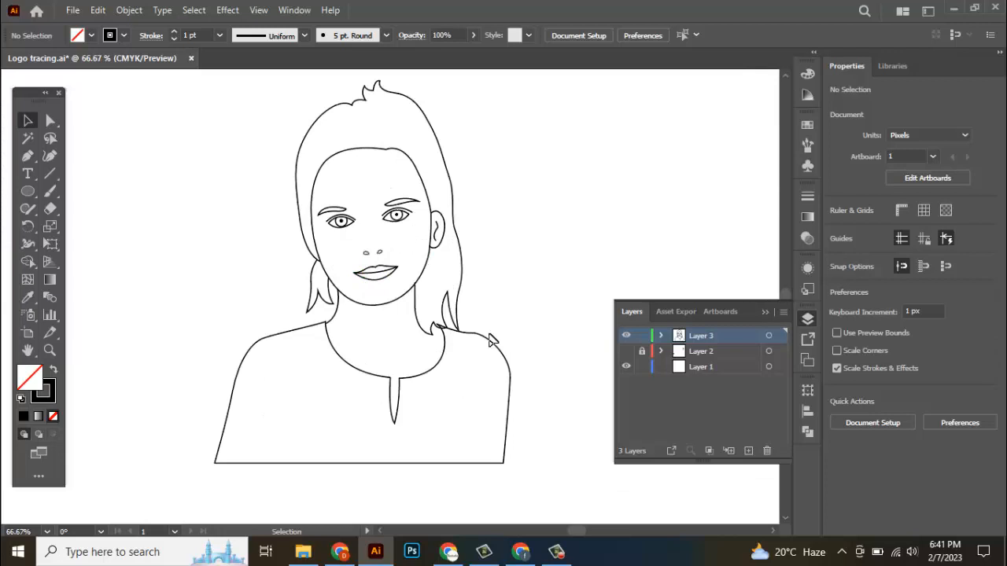
click(627, 351)
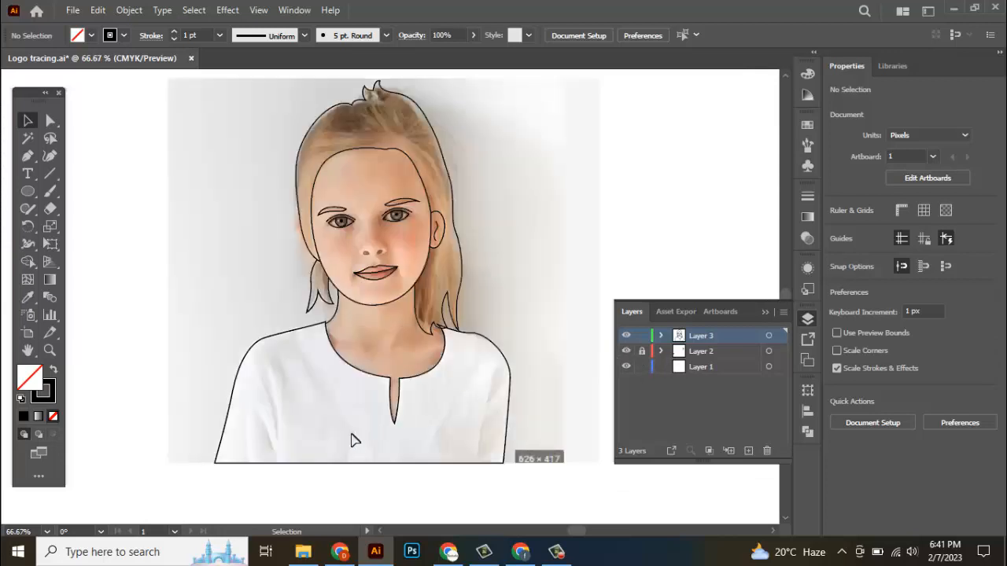
Step: Draw a narrow armhole fold on the left sleeve, curving from the shoulder outline down to a point and back up beside it
scroll(263, 458, up, 1)
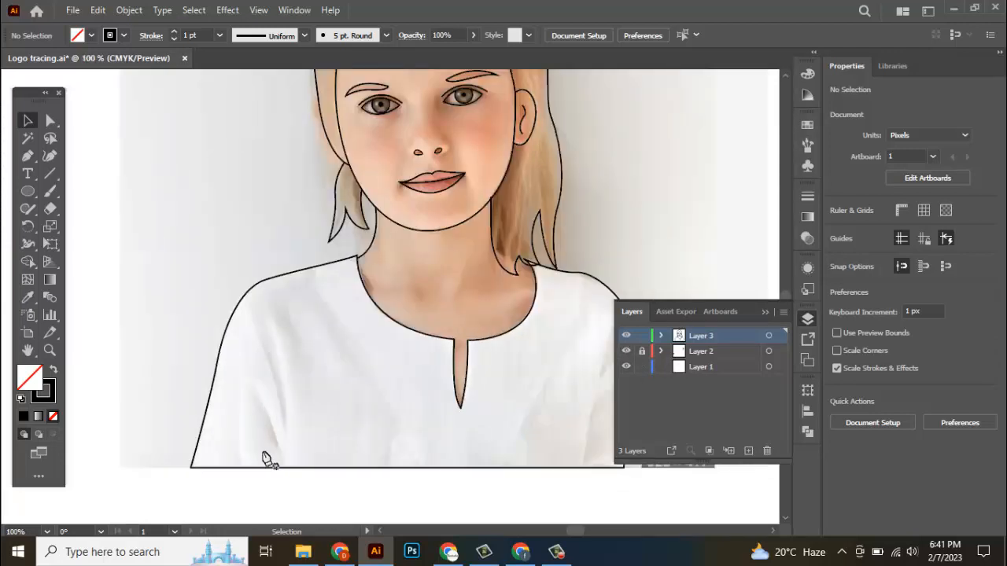
key(p)
click(248, 291)
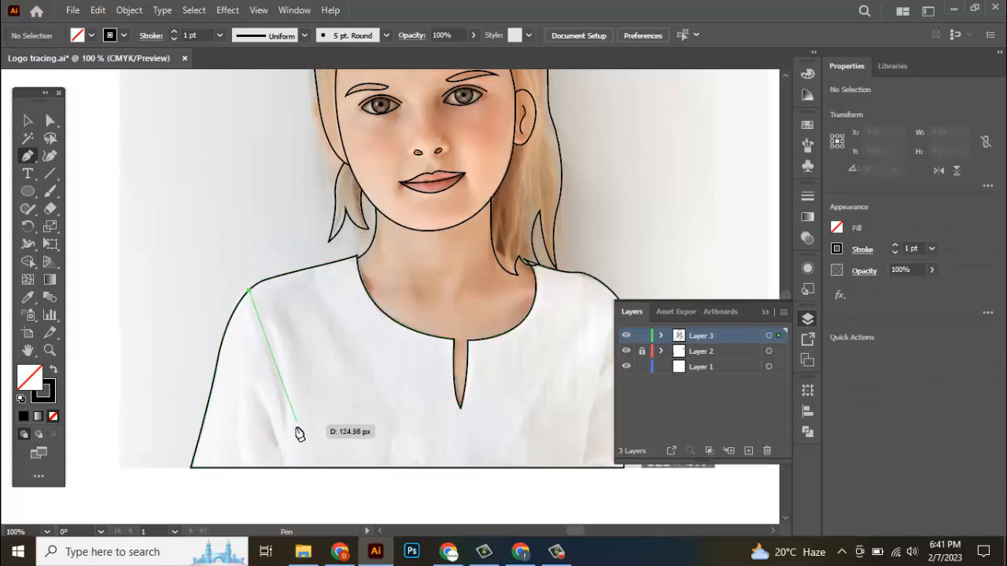
drag(354, 428, 341, 303)
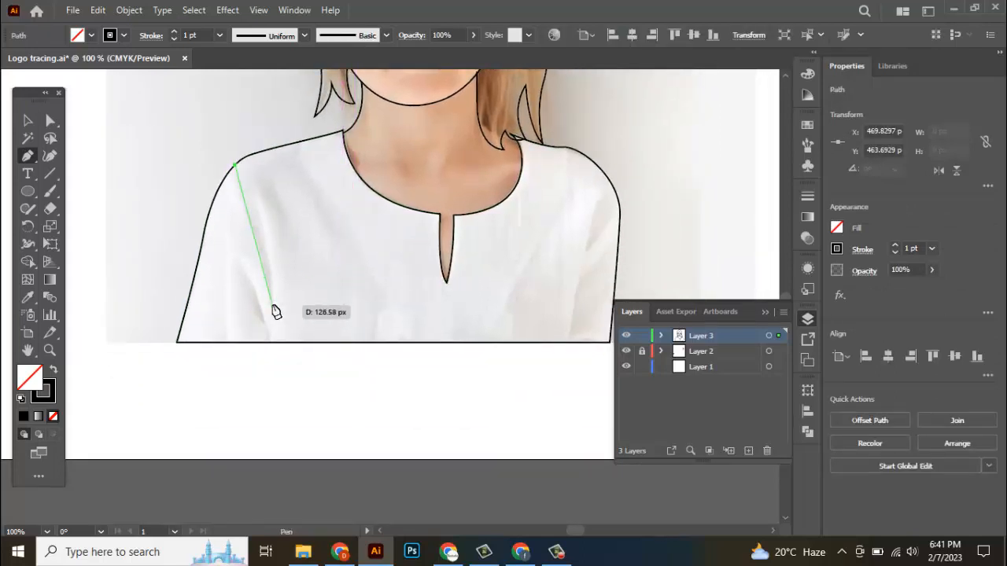
drag(272, 304, 269, 384)
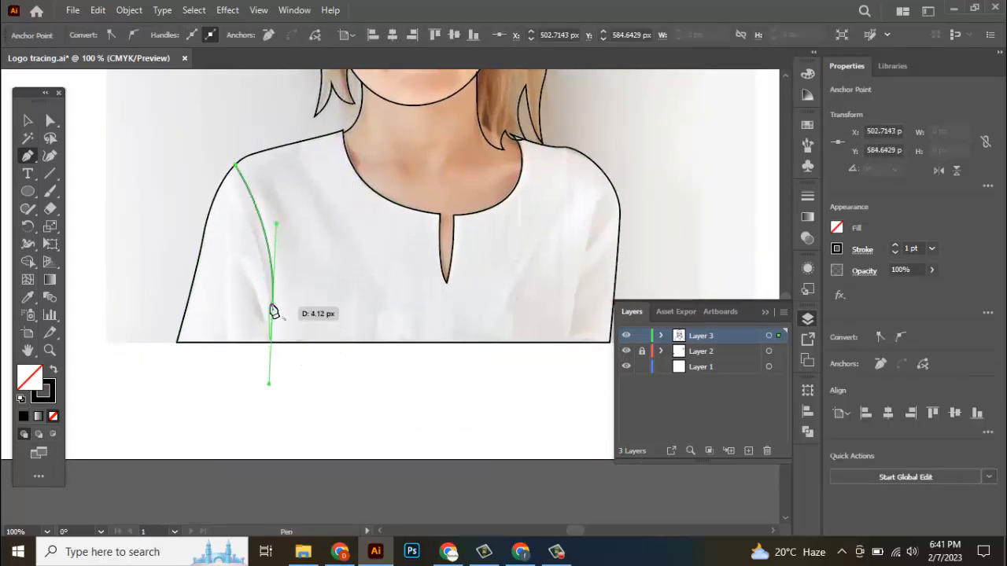
click(272, 303)
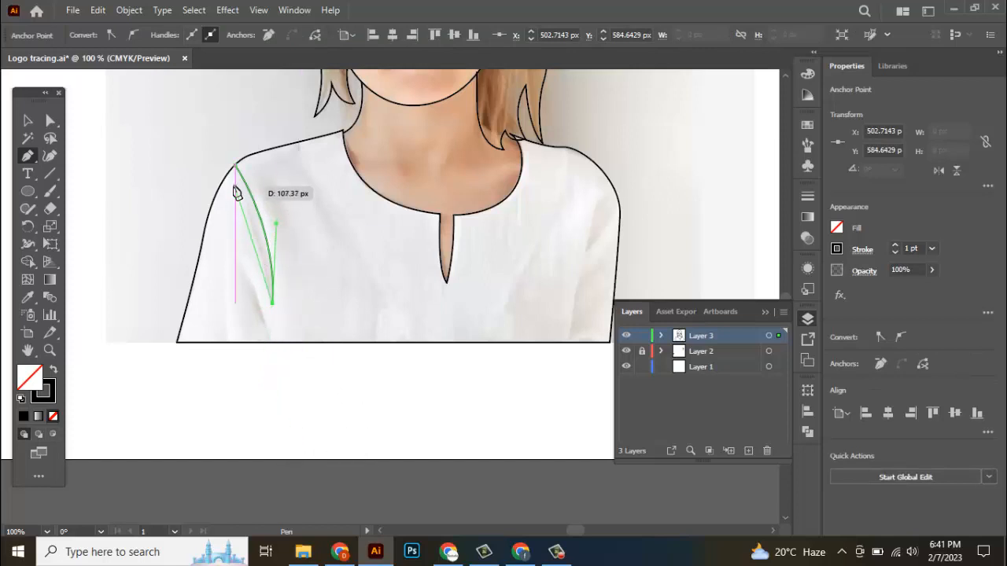
drag(234, 186, 210, 149)
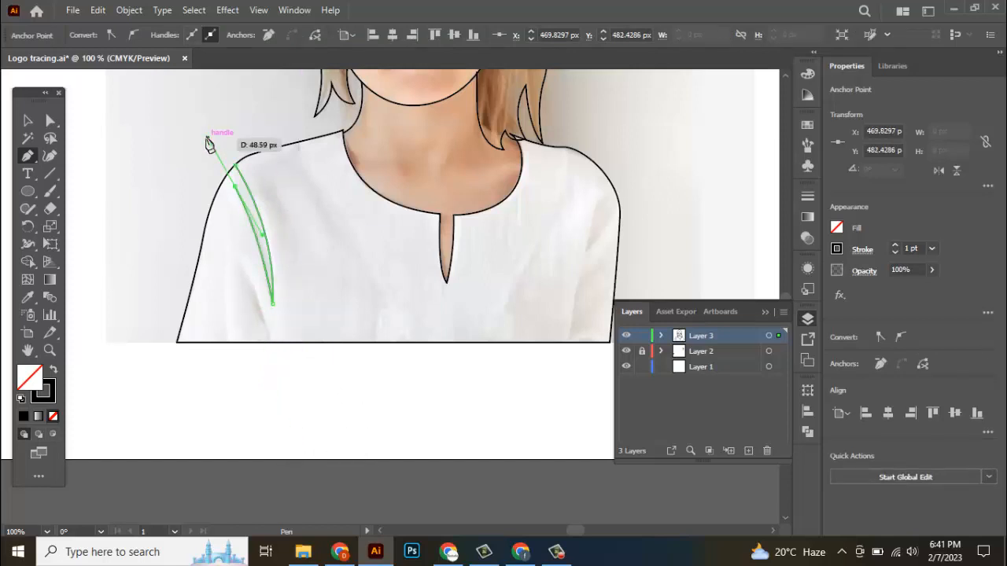
click(208, 139)
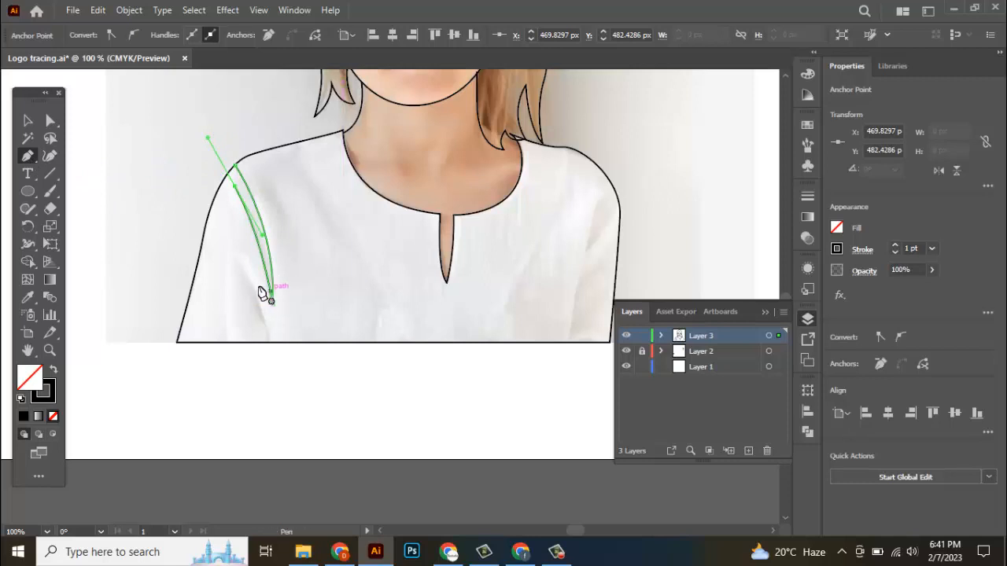
Step: Draw a short fold curving down to the left sleeve's hem and the right sleeve seam from hem up to shoulder outline, and deselect
click(238, 265)
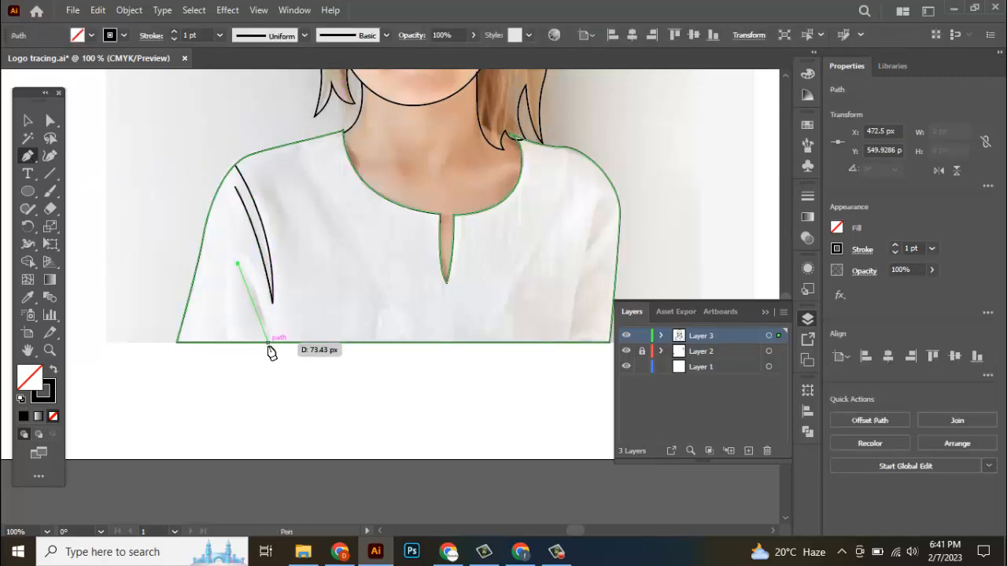
drag(269, 343, 268, 385)
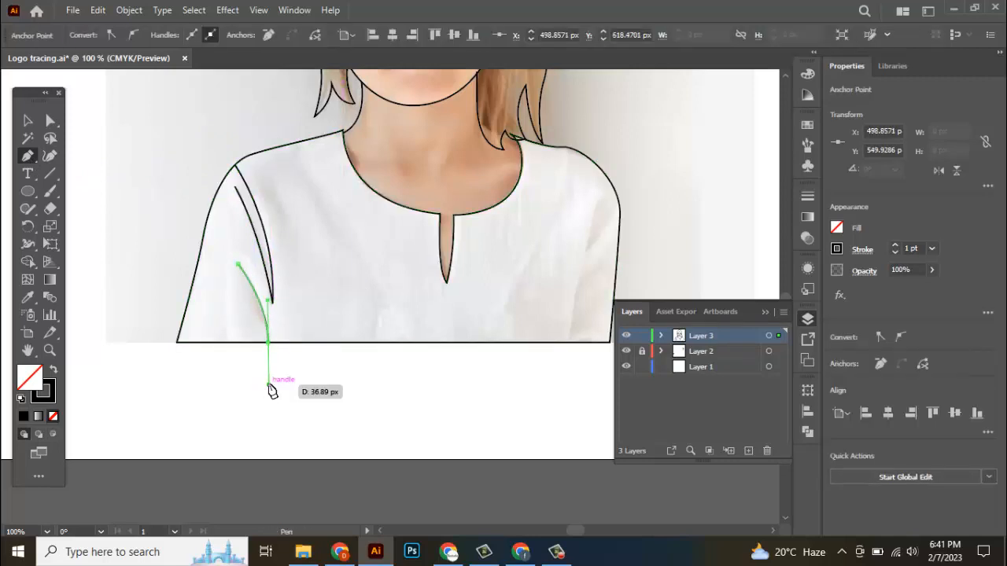
drag(540, 301, 407, 290)
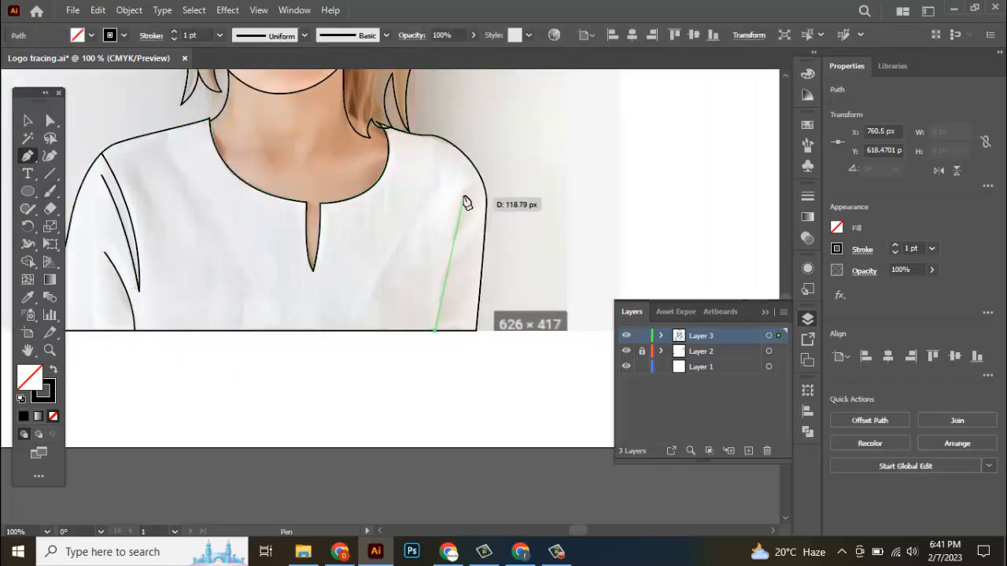
drag(459, 197, 471, 183)
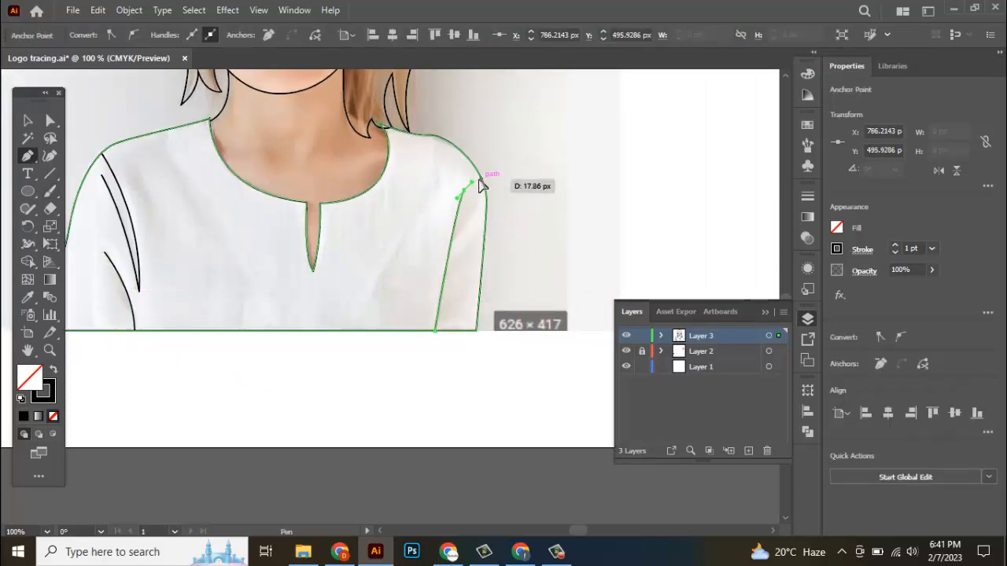
click(481, 180)
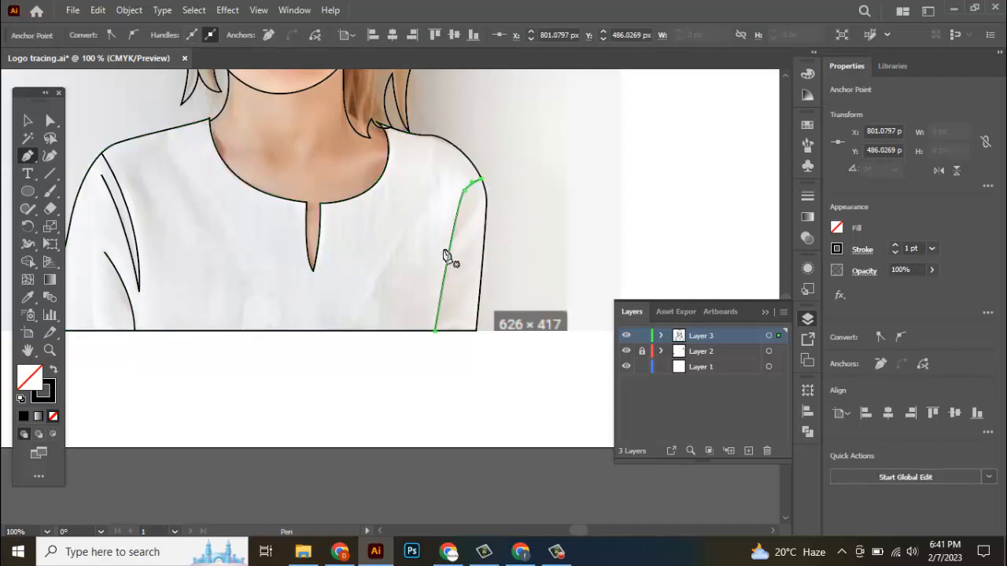
scroll(416, 334, down, 1)
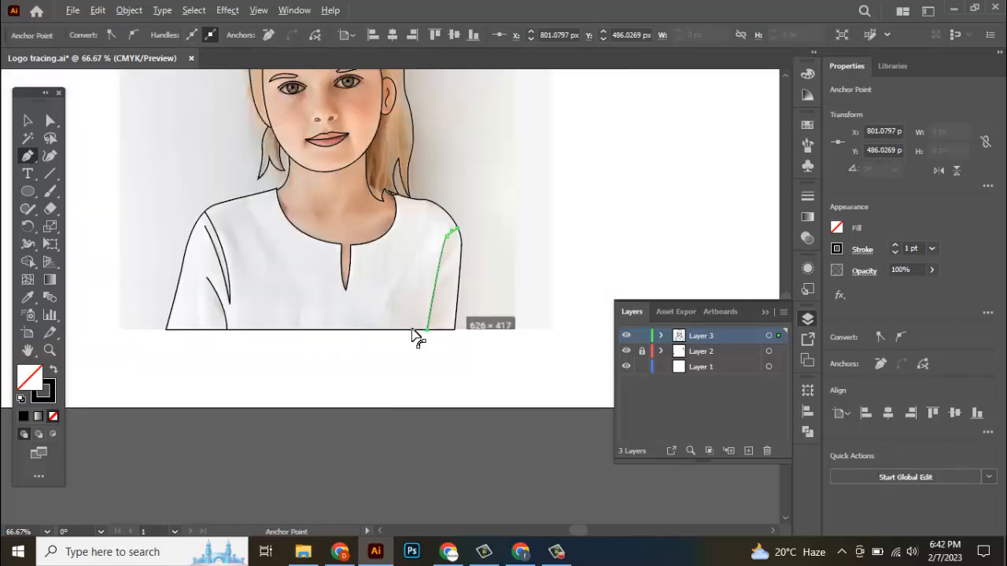
click(26, 120)
click(319, 256)
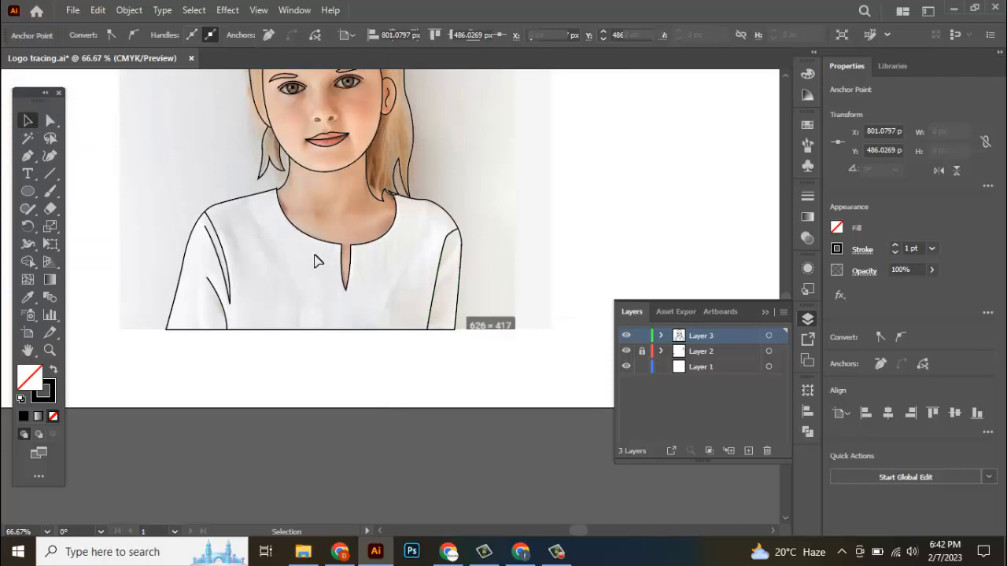
Step: Hide and reshow Layer 2 to check the line art with the new sleeve lines
click(626, 351)
drag(539, 221, 544, 288)
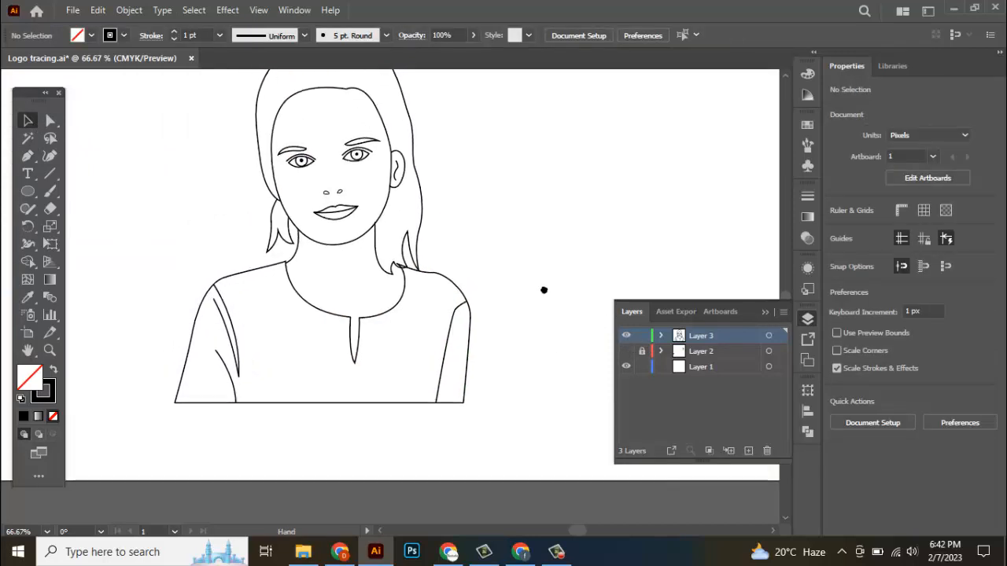
click(626, 352)
Step: Draw a curved fold across the upper right sleeve, from the sleeve seam up to the outer shirt outline, and end the path
scroll(487, 371, up, 1)
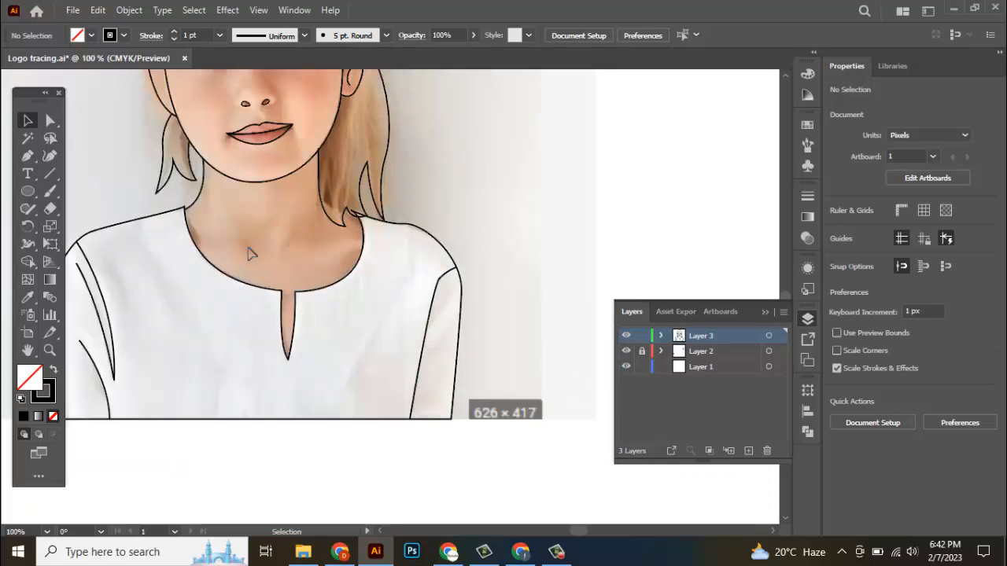
click(28, 156)
scroll(440, 457, up, 1)
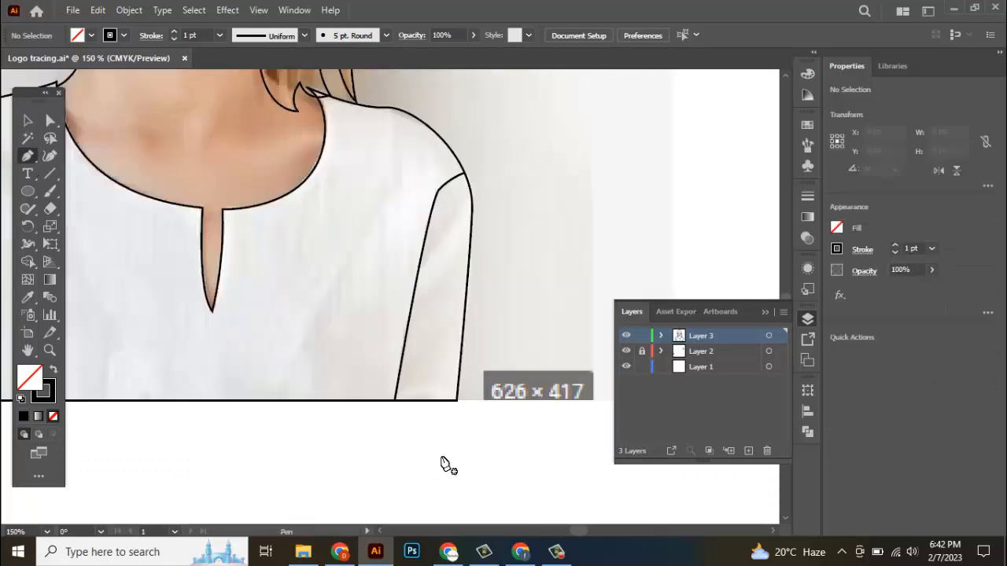
click(420, 262)
drag(454, 218, 472, 198)
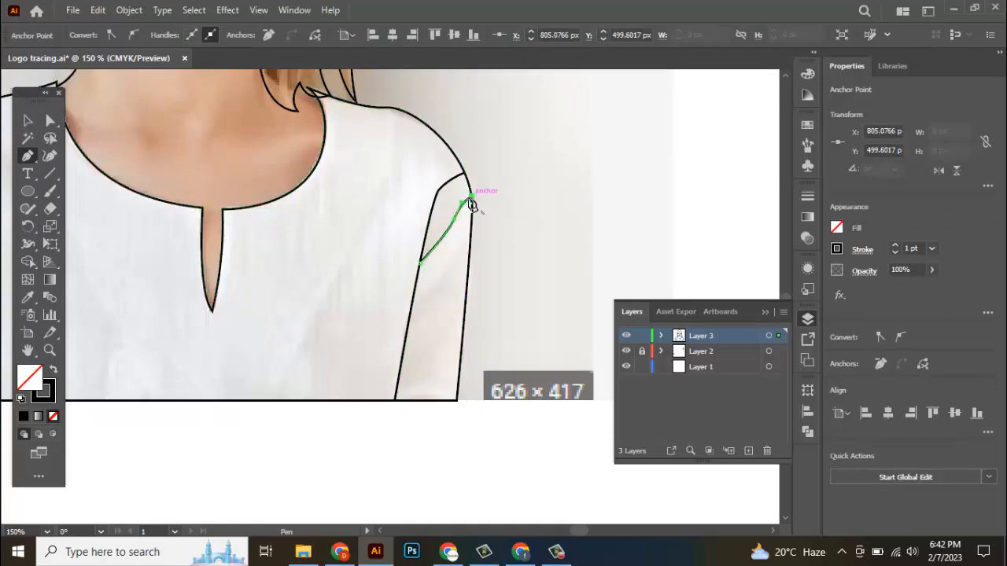
click(28, 156)
drag(518, 214, 553, 228)
alt+scroll(512, 216, down, 2)
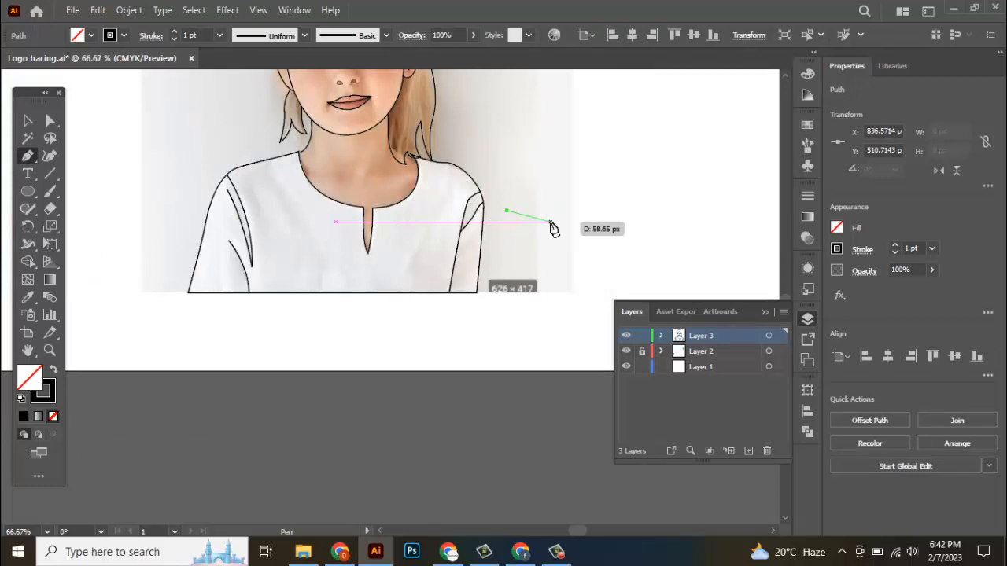
key(ctrl+z)
Step: Trace the left ear as an open curve from the outer hair line around the ear to the hair near the jaw
drag(517, 174, 528, 356)
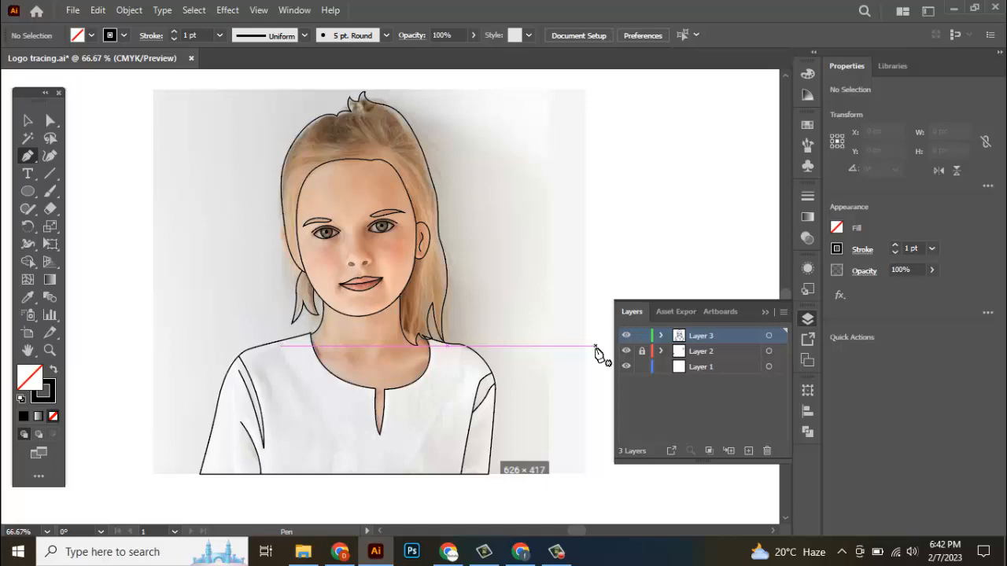
scroll(275, 248, up, 3)
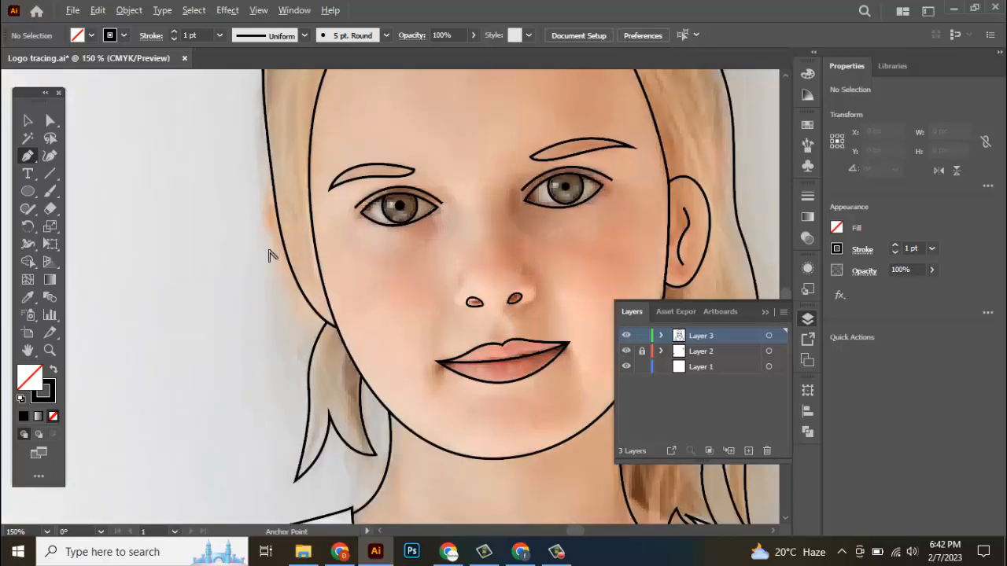
click(274, 193)
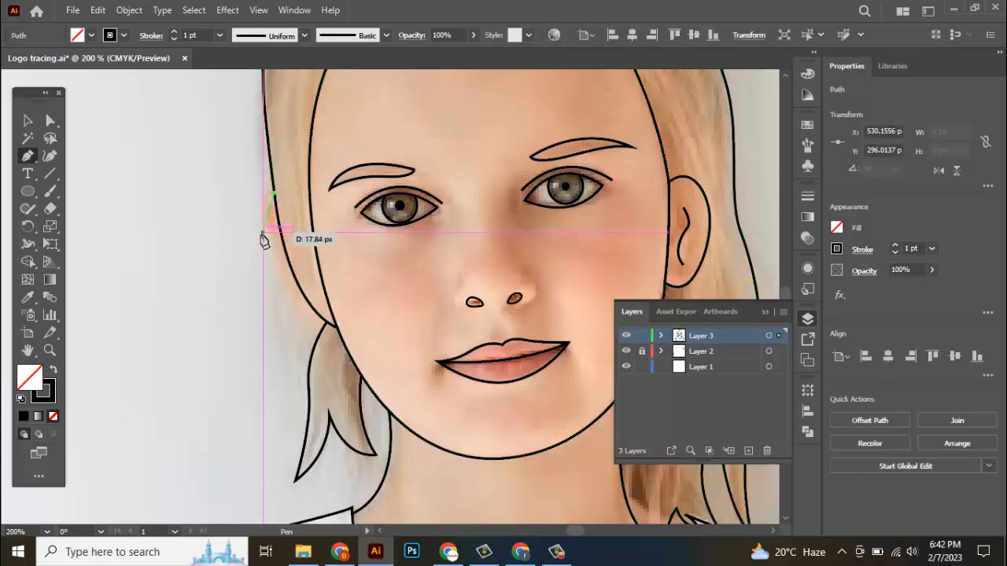
drag(263, 235, 269, 266)
drag(322, 318, 355, 295)
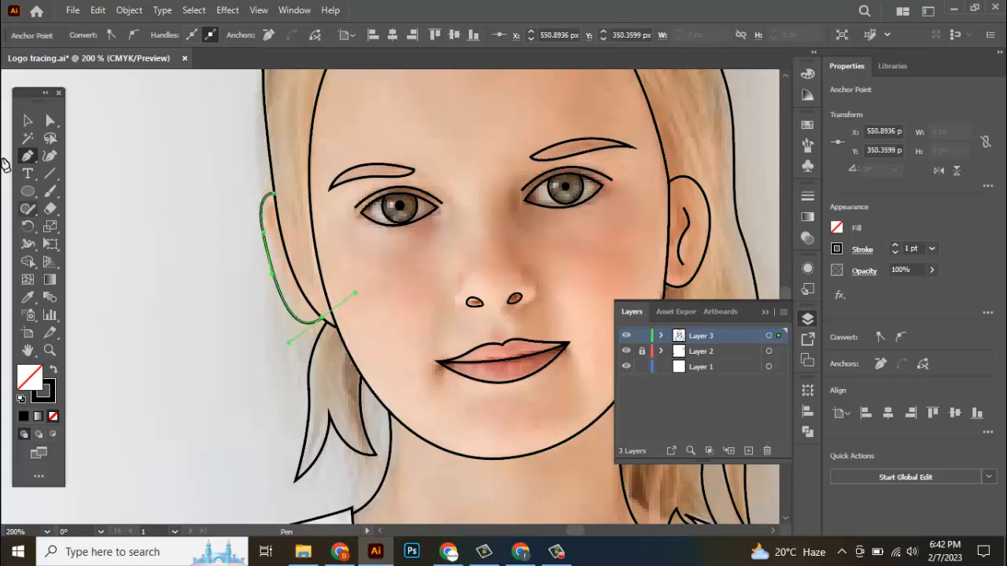
click(34, 123)
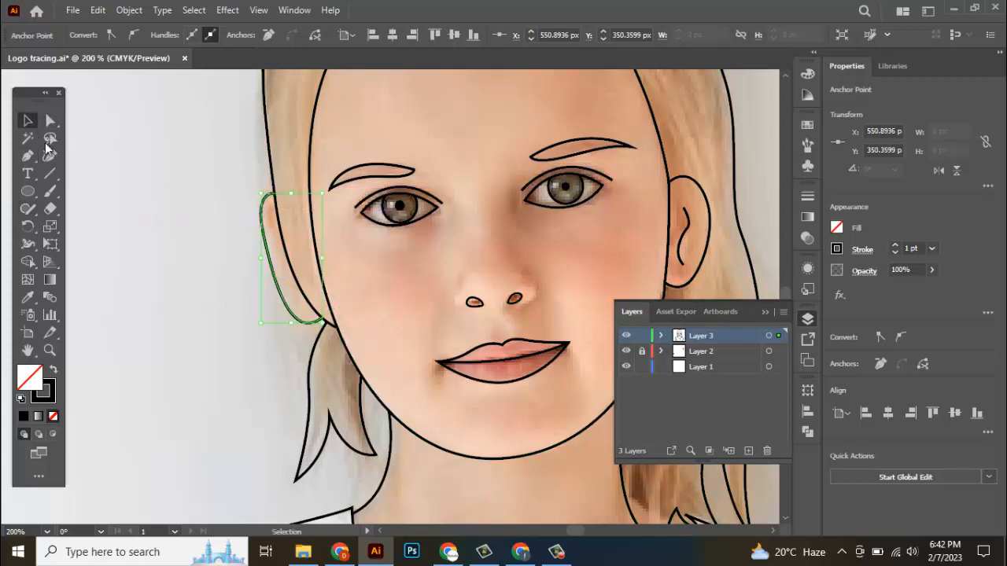
Step: Draw a small S-shaped inner line inside the left ear, and deselect it
scroll(281, 265, up, 2)
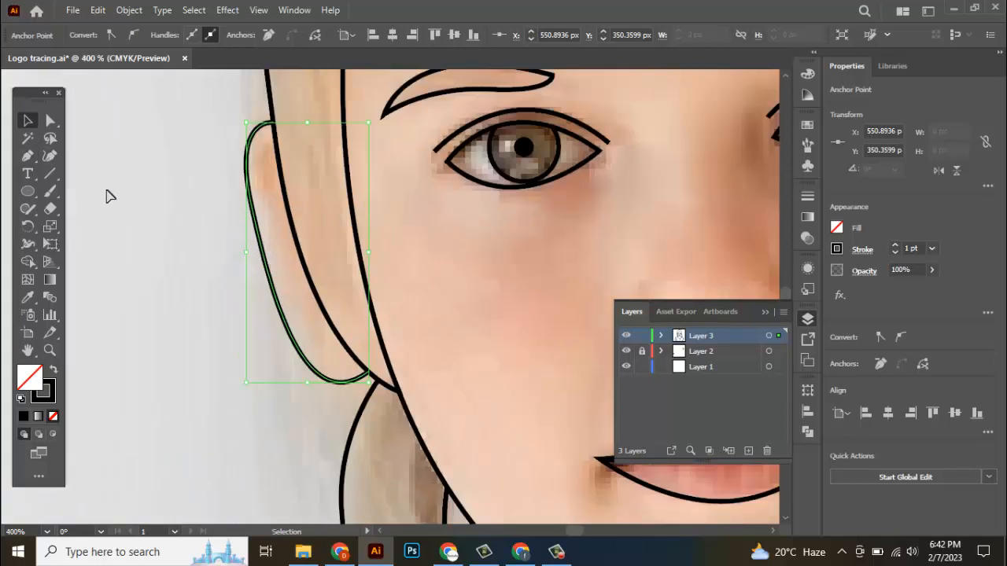
click(28, 156)
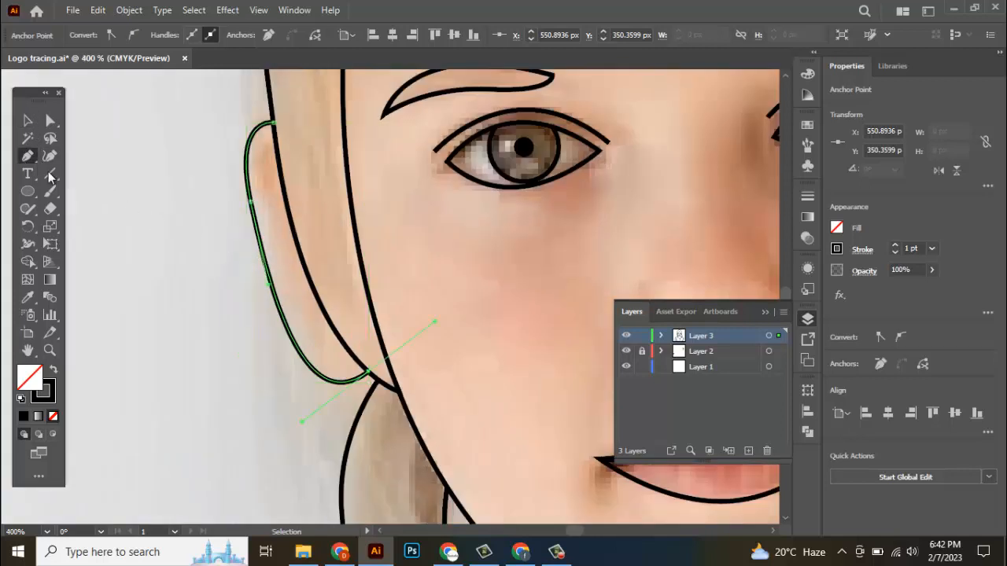
click(281, 221)
drag(290, 272, 312, 285)
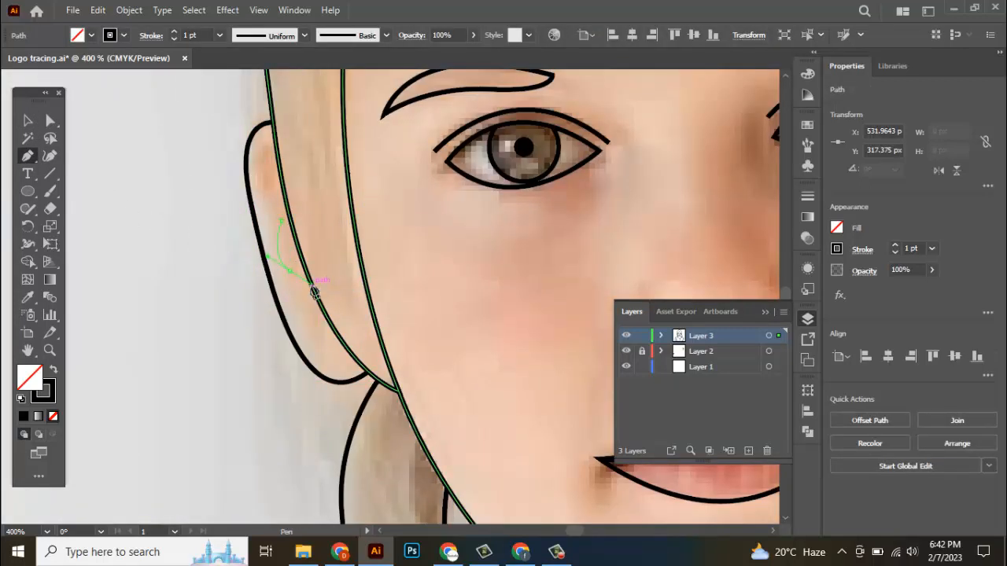
click(308, 333)
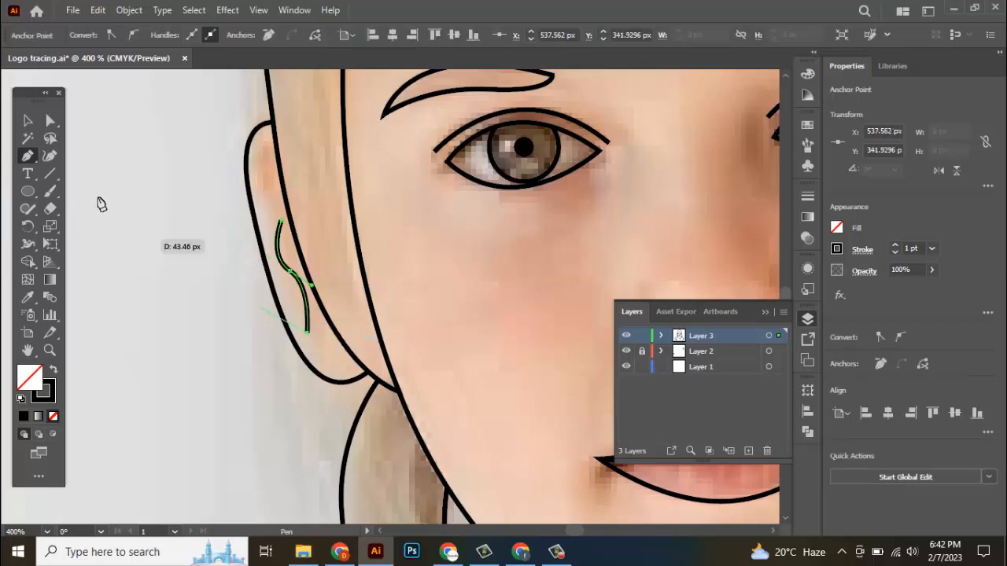
click(29, 124)
click(156, 301)
Step: Hide and reshow Layer 2 to check the completed line art of the whole figure with both ears
scroll(158, 285, down, 3)
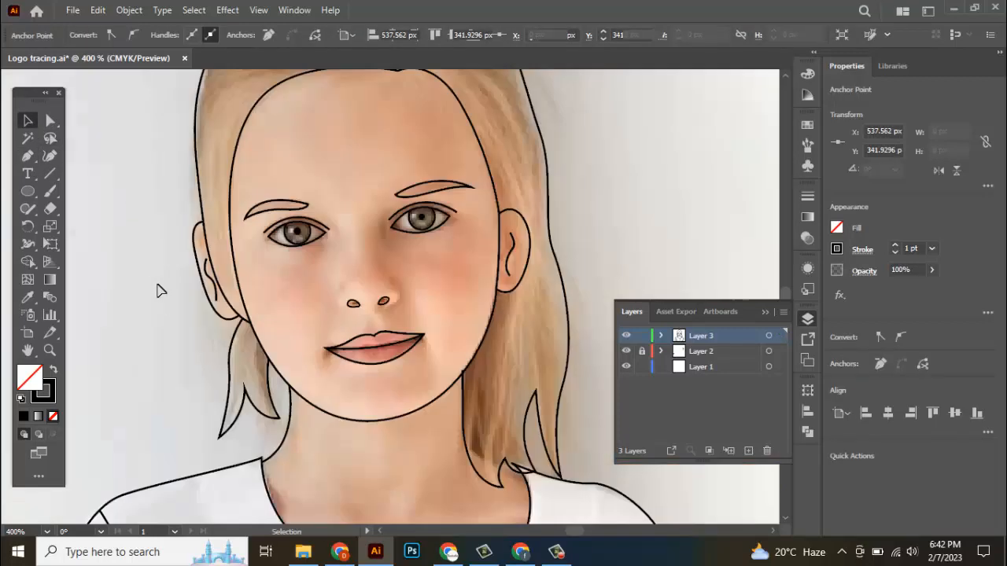
scroll(158, 291, down, 7)
drag(149, 297, 293, 274)
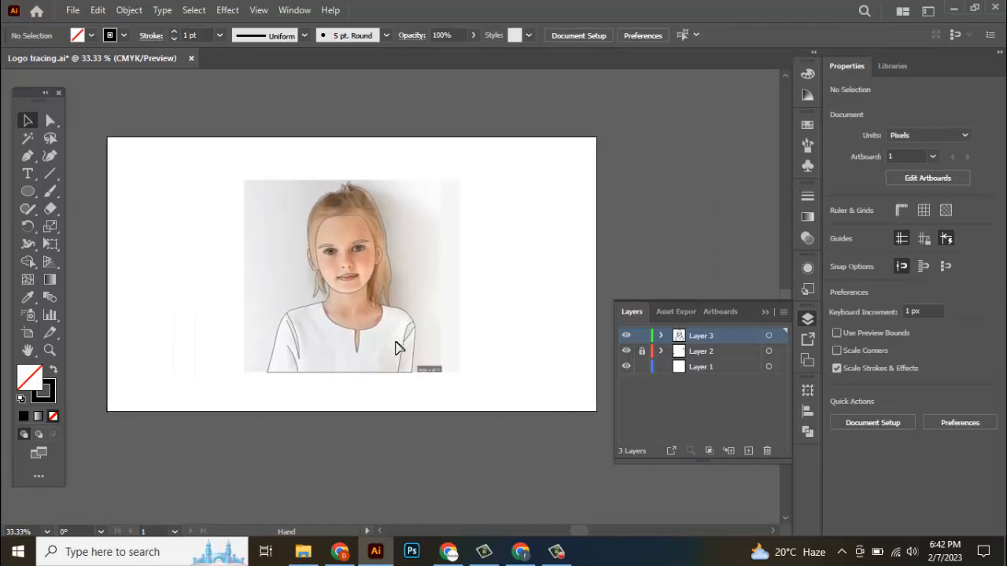
click(626, 352)
click(626, 352)
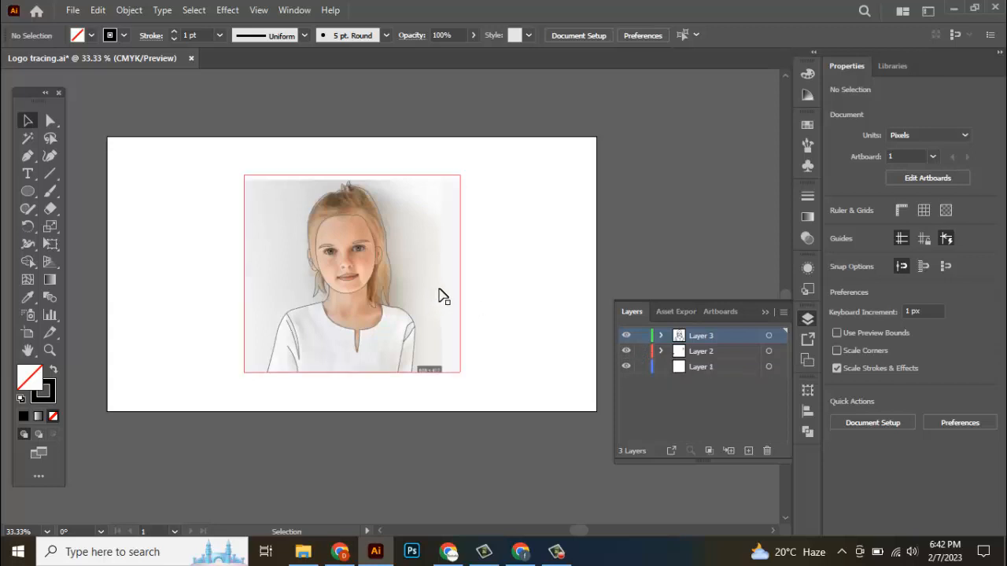
Step: Unlock Layer 2, move the photo to the left side of the artboard, and deselect it
mouse_move(439, 295)
mouse_down()
mouse_move(285, 287)
mouse_move(315, 292)
mouse_up()
click(285, 158)
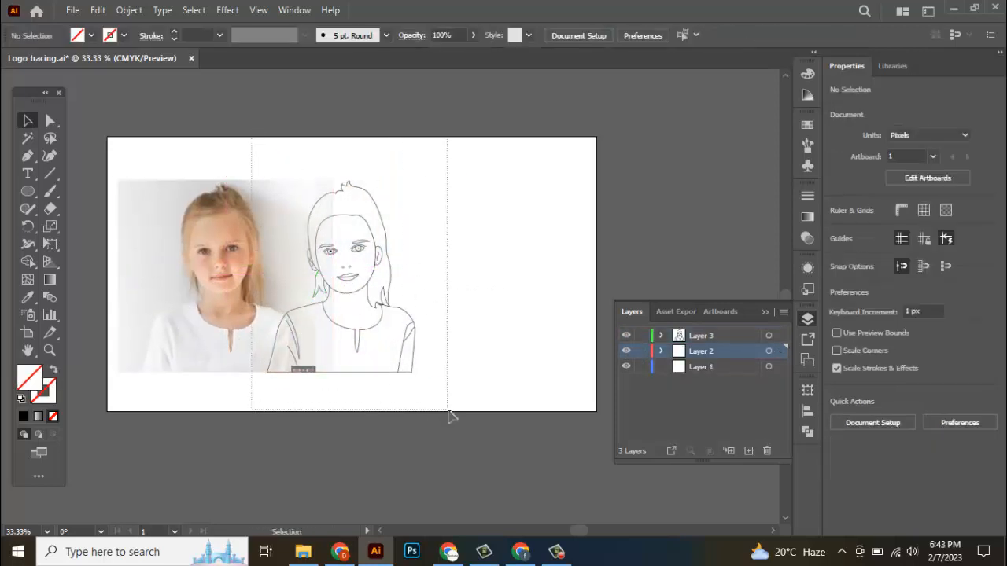
Step: Select all the traced paths without the photo, group them, and move the group to the right side of the artboard
click(376, 342)
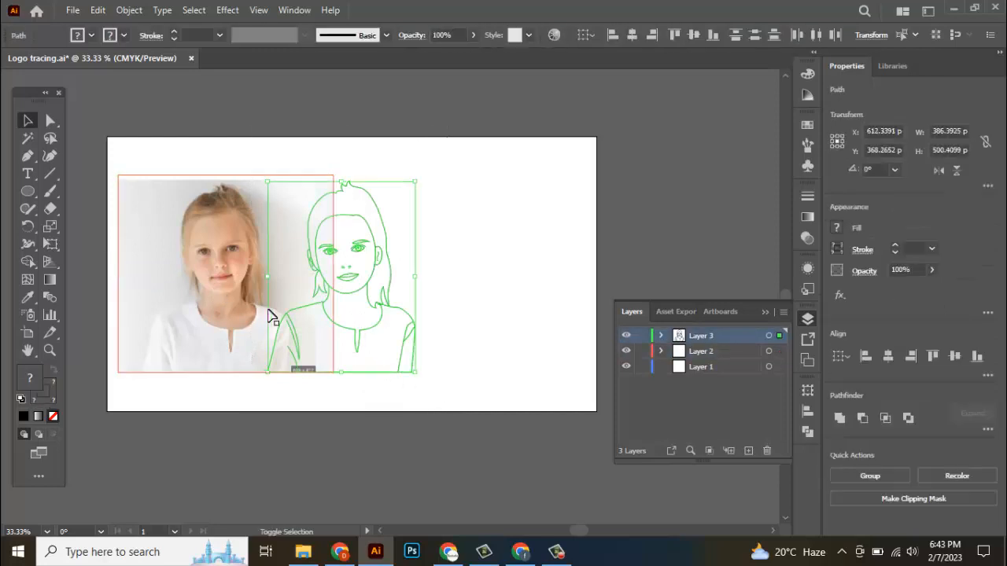
right_click(307, 302)
click(351, 321)
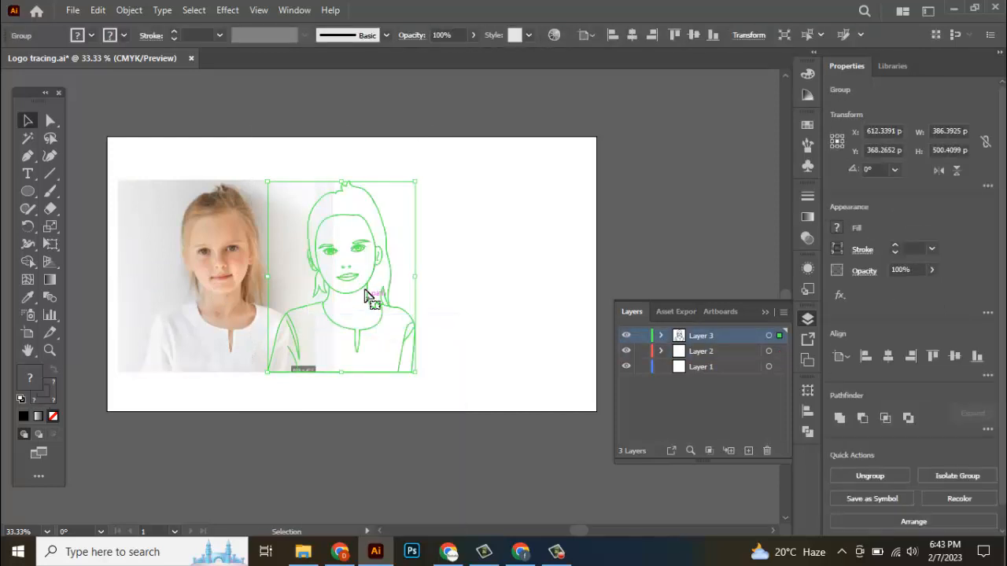
drag(365, 295, 493, 291)
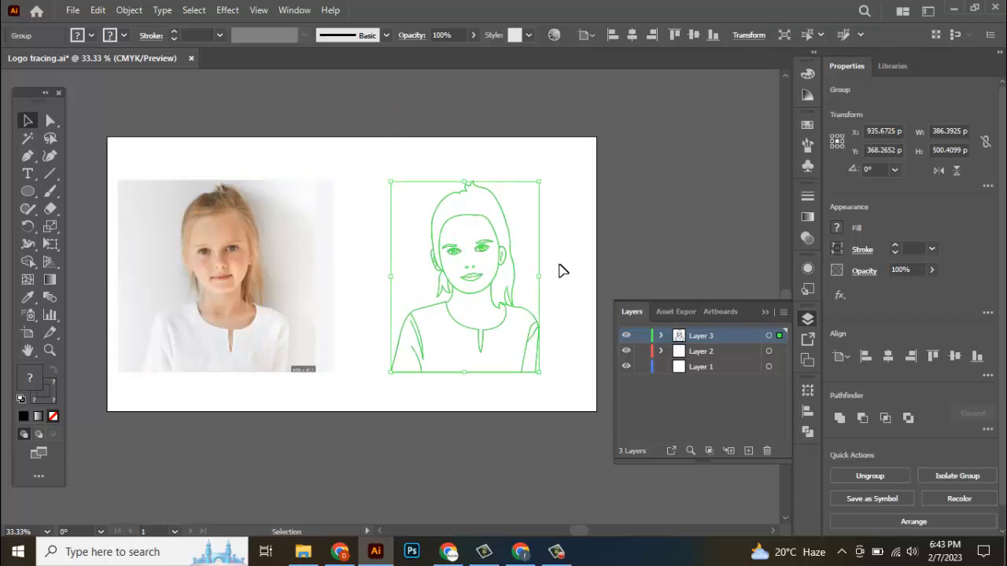
Step: Deselect the line art group and examine the finished drawing beside the photo, both as a whole and close up
scroll(550, 262, up, 1)
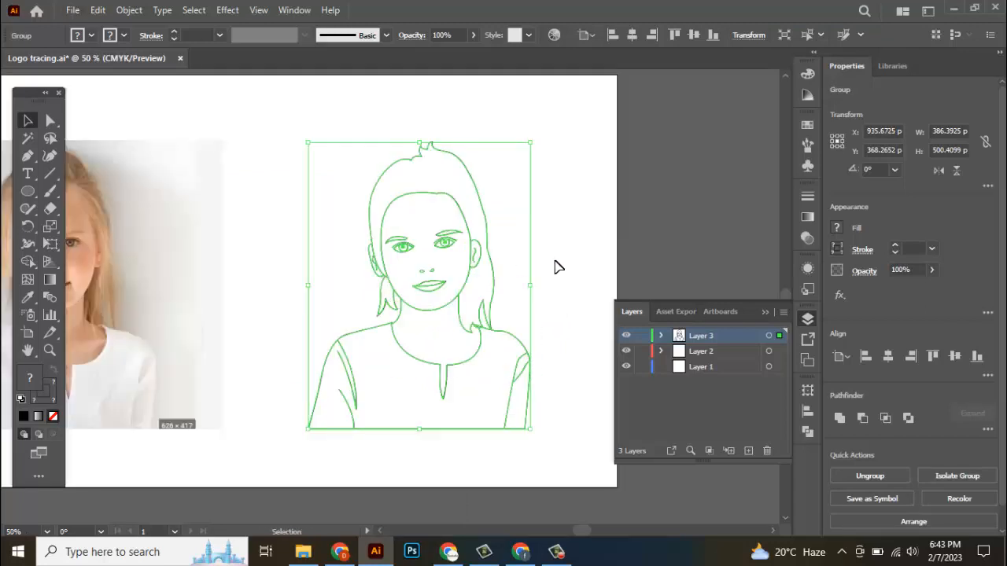
scroll(554, 271, up, 1)
click(546, 269)
scroll(461, 243, down, 2)
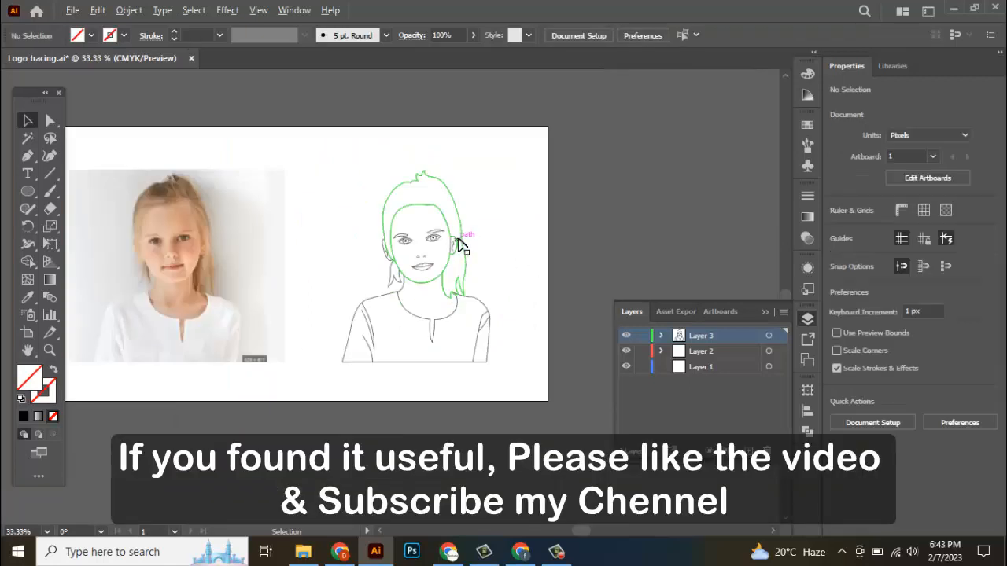
drag(301, 270, 317, 263)
scroll(496, 270, up, 1)
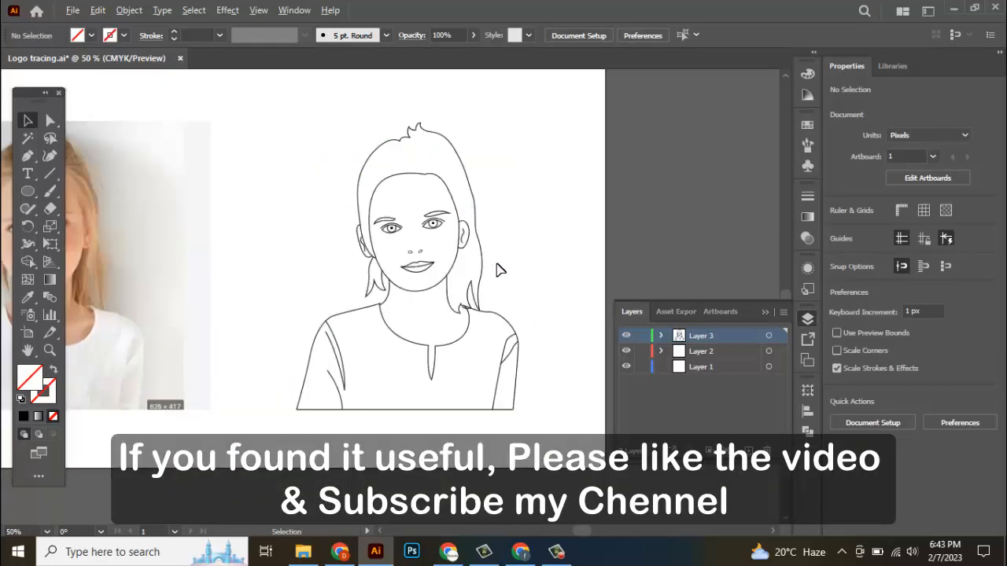
scroll(551, 270, up, 1)
drag(543, 229, 543, 250)
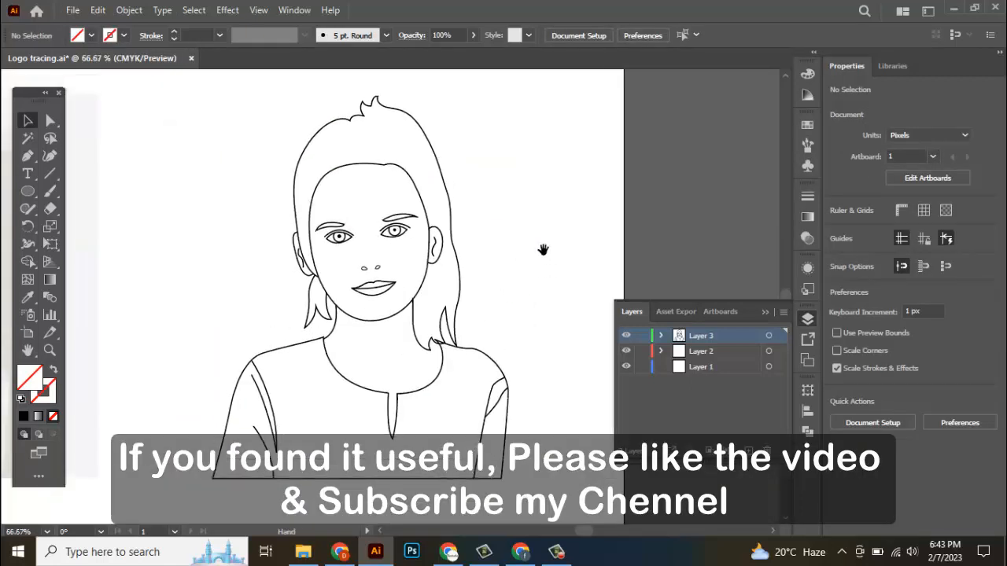